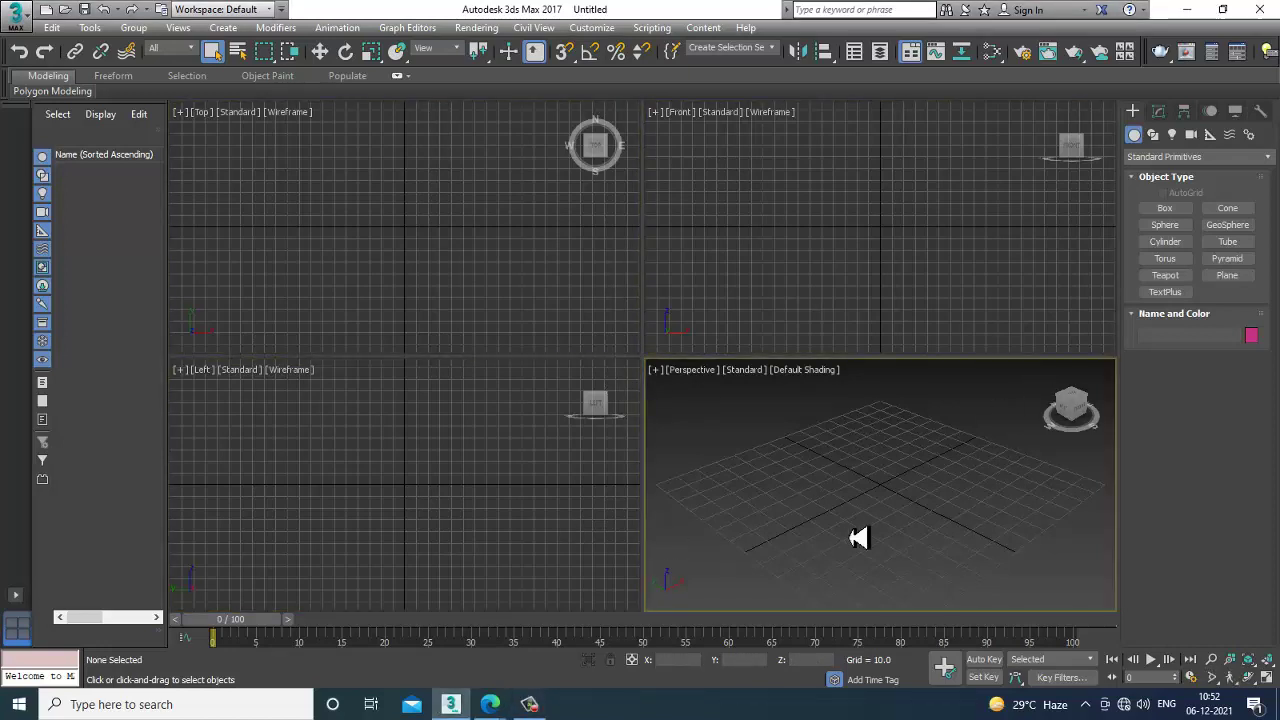
# - Open the reference image food cart from D:\December 2021 with View Image File, and arrange its window enlarged beside the working view
pyautogui.click(476, 27)
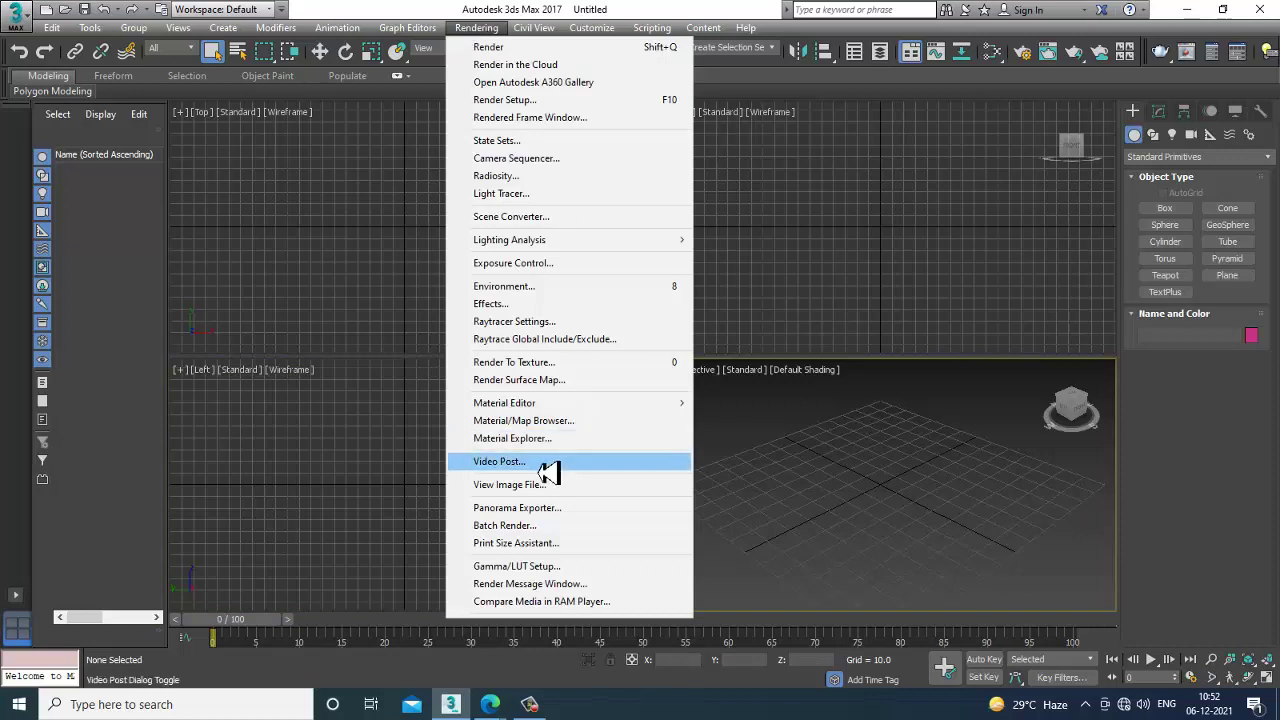
pyautogui.click(548, 487)
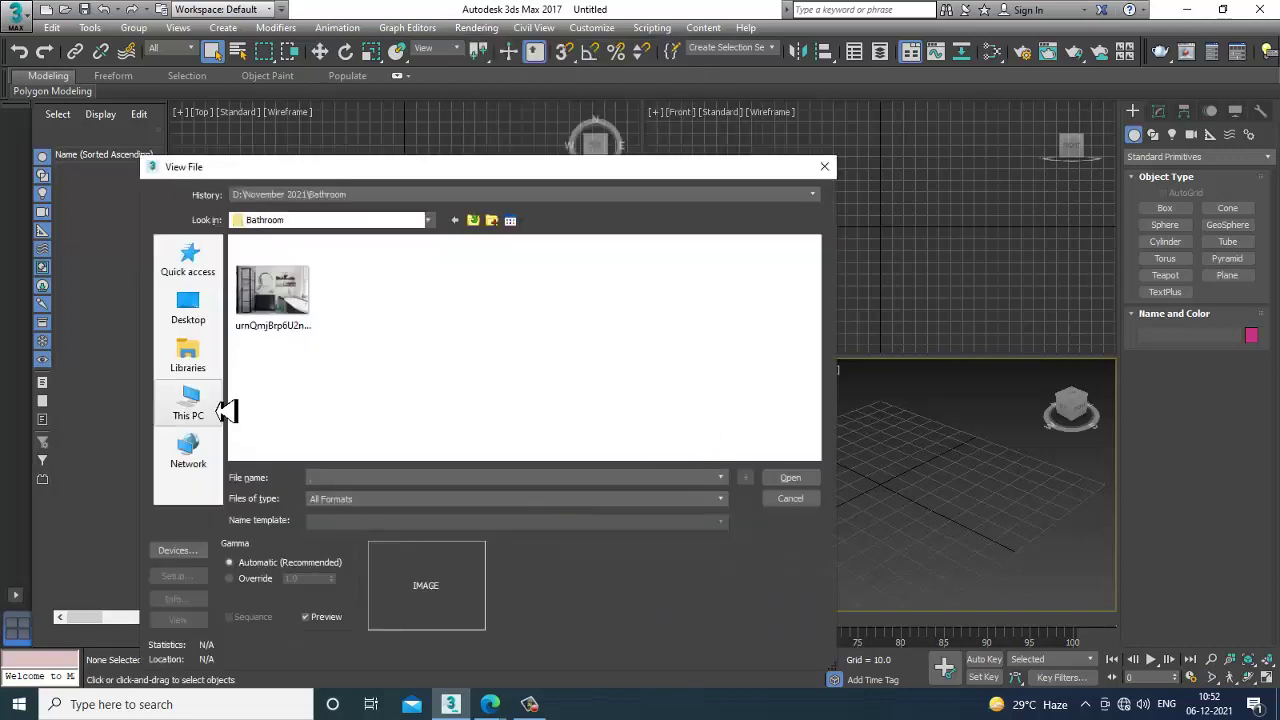
pyautogui.click(188, 403)
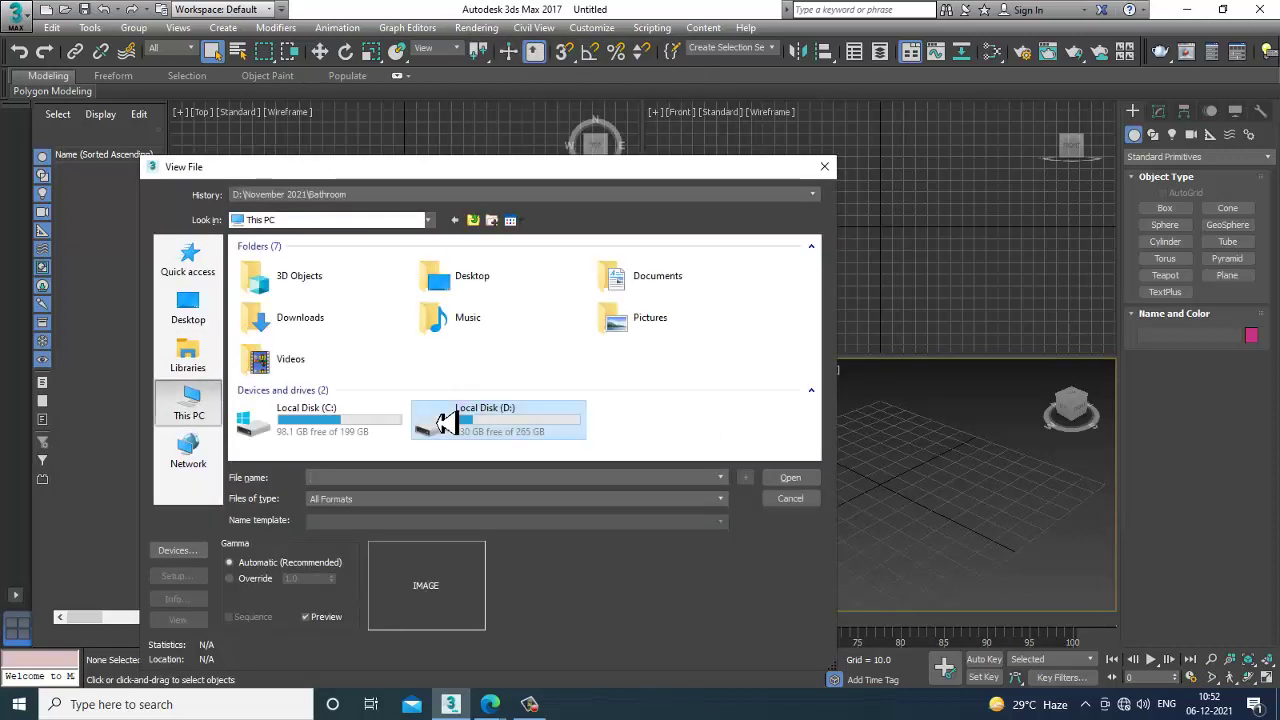
pyautogui.doubleClick(443, 423)
pyautogui.doubleClick(290, 258)
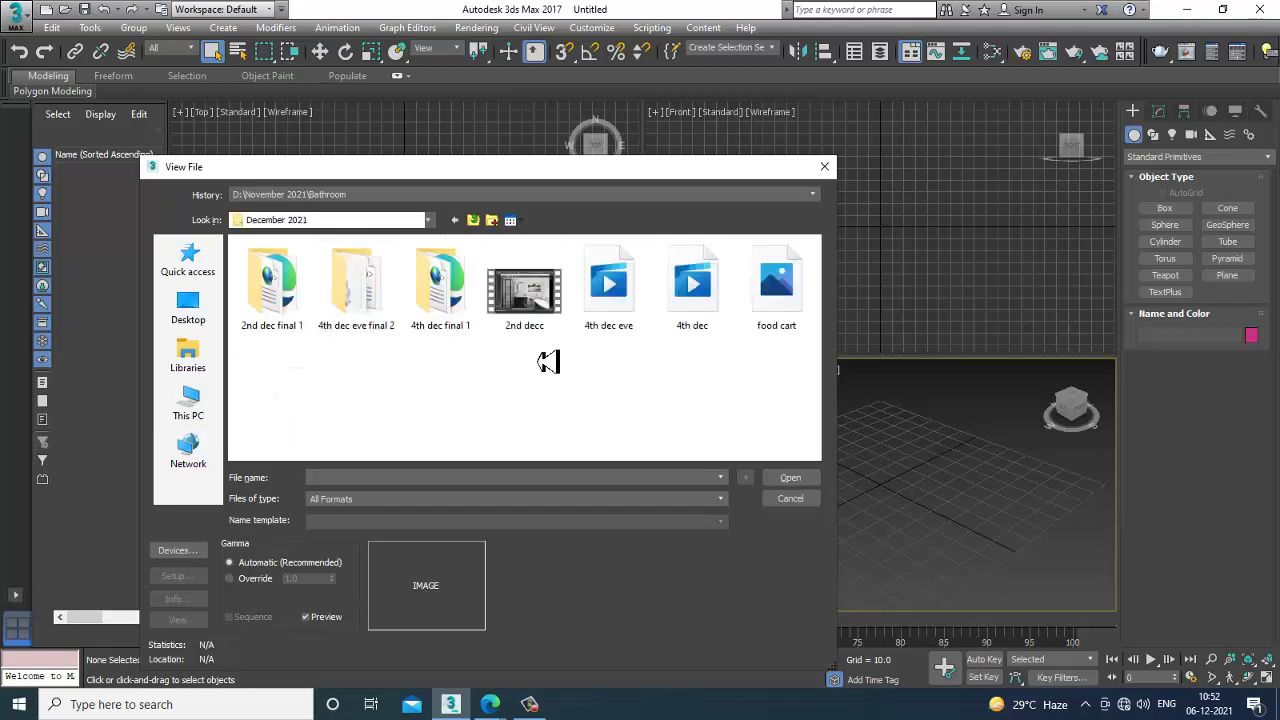
pyautogui.click(776, 290)
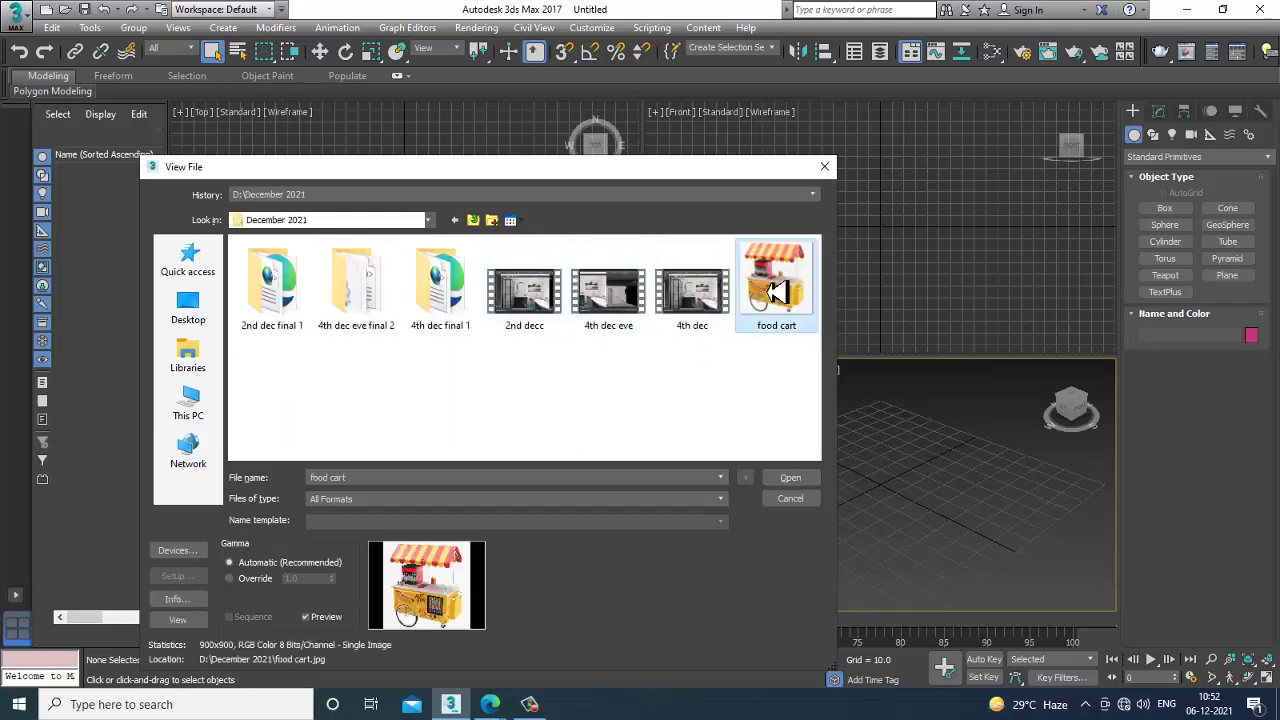
pyautogui.doubleClick(776, 290)
pyautogui.moveTo(663, 186); pyautogui.dragTo(286, 124)
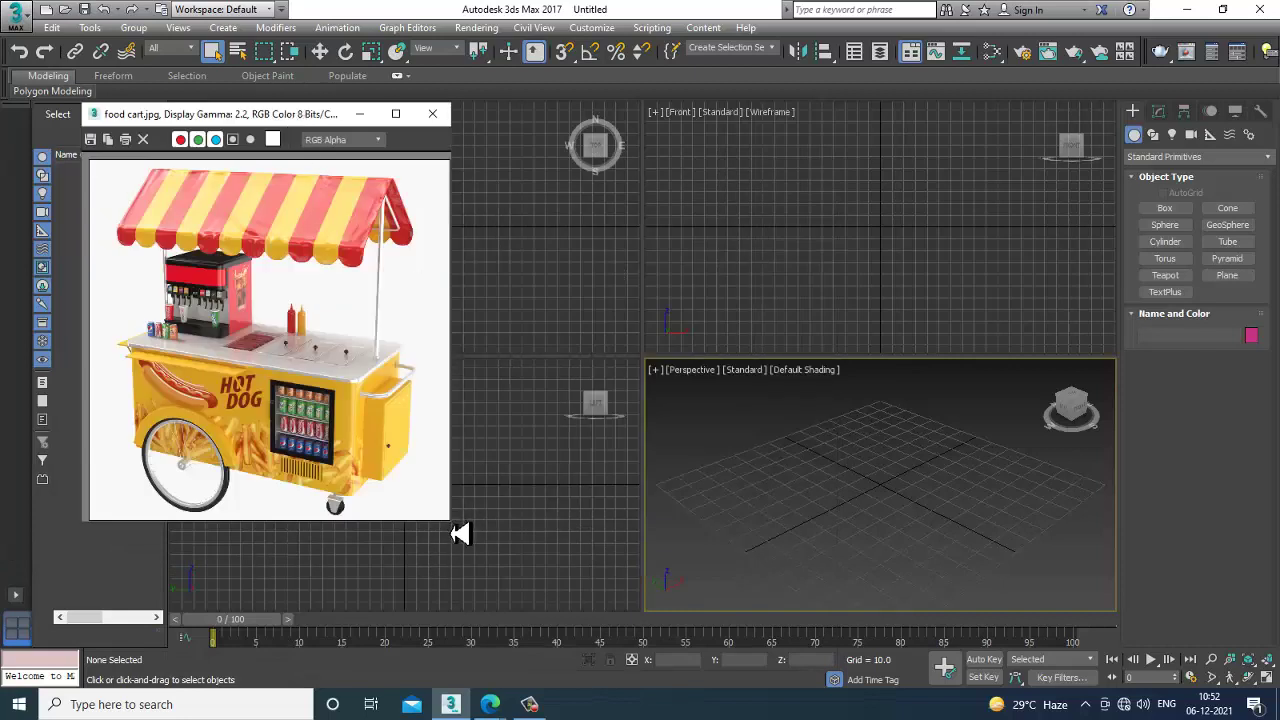
pyautogui.moveTo(460, 536); pyautogui.dragTo(534, 603)
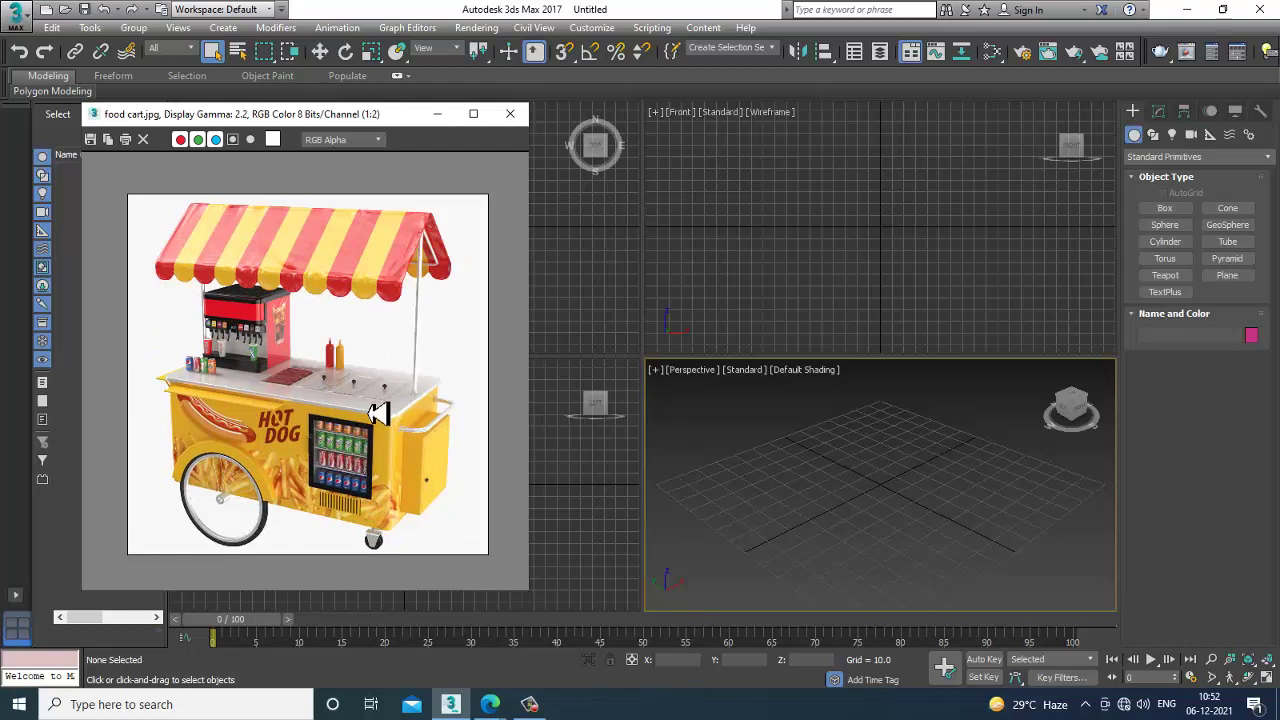
# - Create a large ground Plane extending past the home grid in the perspective view
pyautogui.click(1240, 277)
pyautogui.hotkey('alt', 'w')
pyautogui.moveTo(790, 511); pyautogui.dragTo(883, 441, button='middle')
pyautogui.scroll(-3, 770, 437)
pyautogui.moveTo(769, 437); pyautogui.dragTo(805, 466, button='middle')
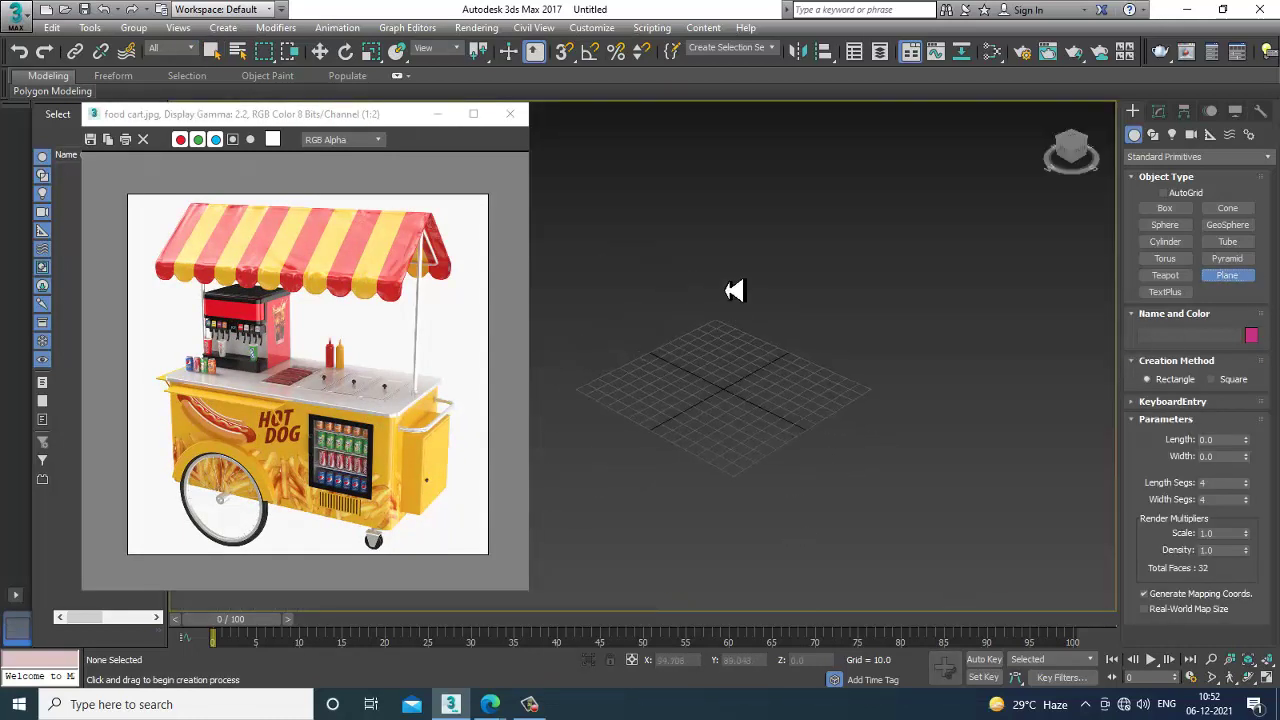
pyautogui.moveTo(733, 256); pyautogui.dragTo(722, 718)
pyautogui.press('w')
pyautogui.scroll(-5, 795, 455)
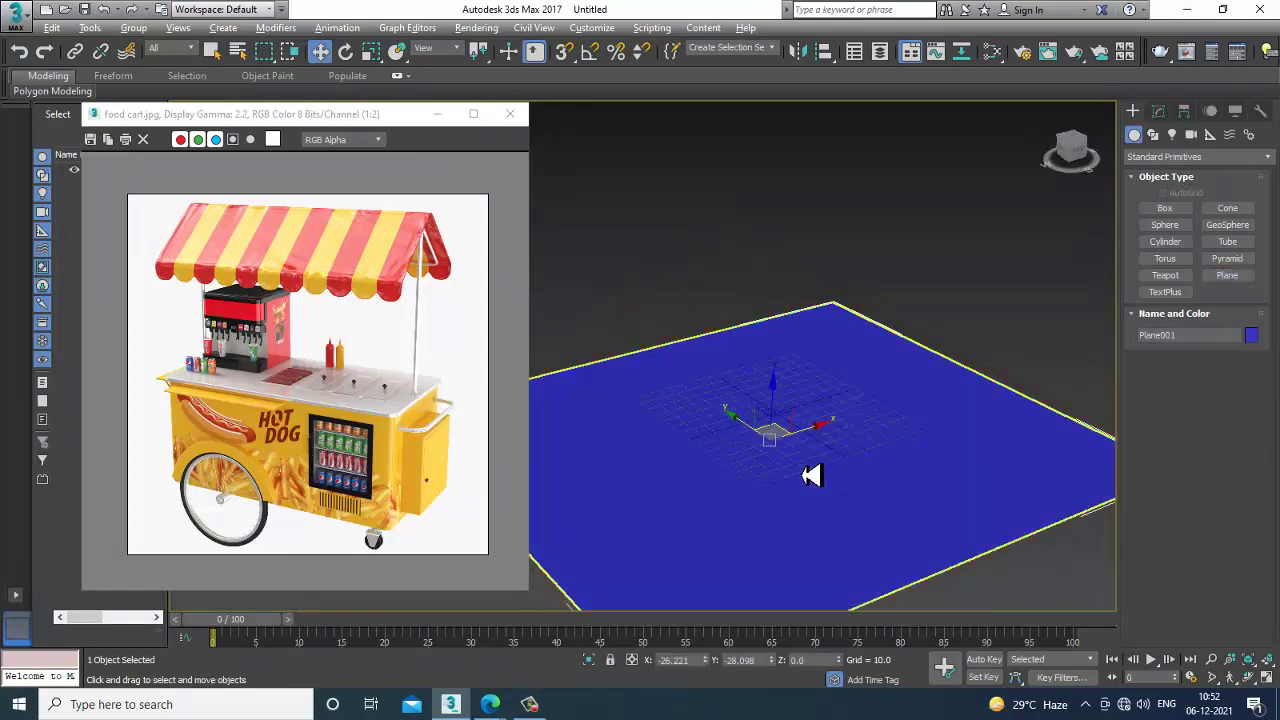
# - Create a long rectangular Box for the cart body in the top view, centred roughly on the ground plane
pyautogui.hotkey('alt', 'w')
pyautogui.hotkey('alt', 'w')
pyautogui.scroll(2, 828, 302)
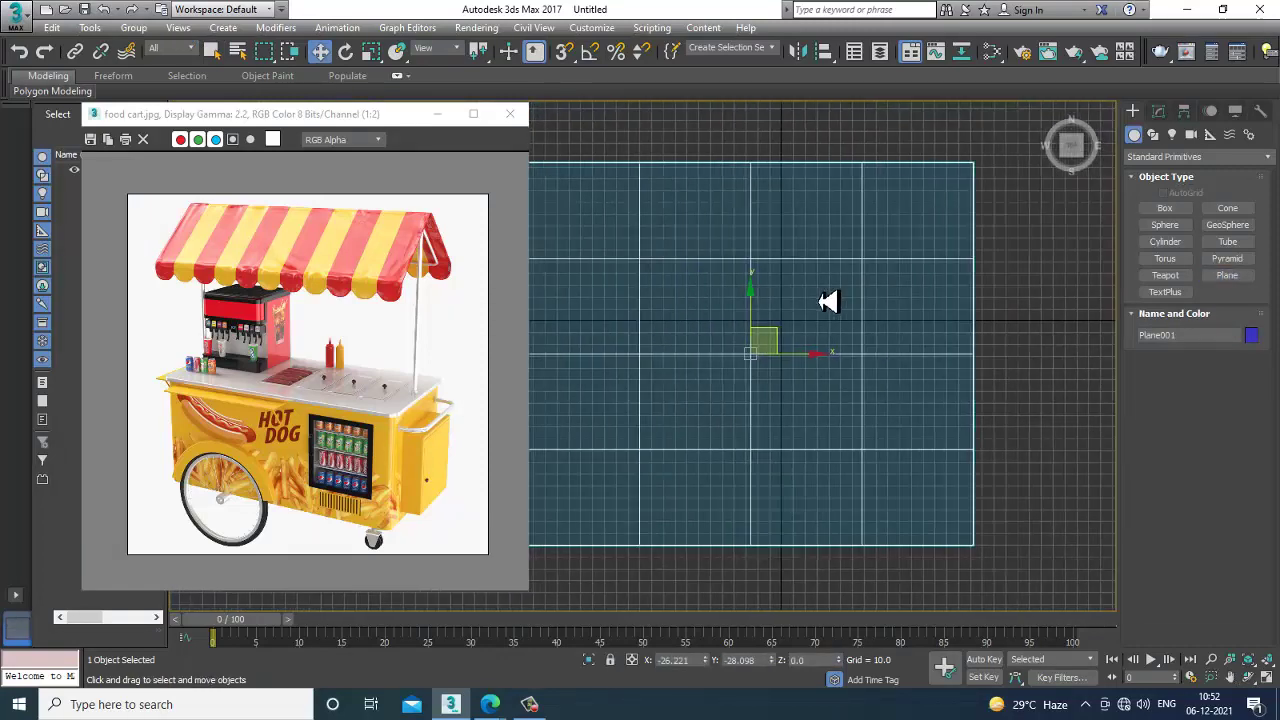
pyautogui.click(1165, 208)
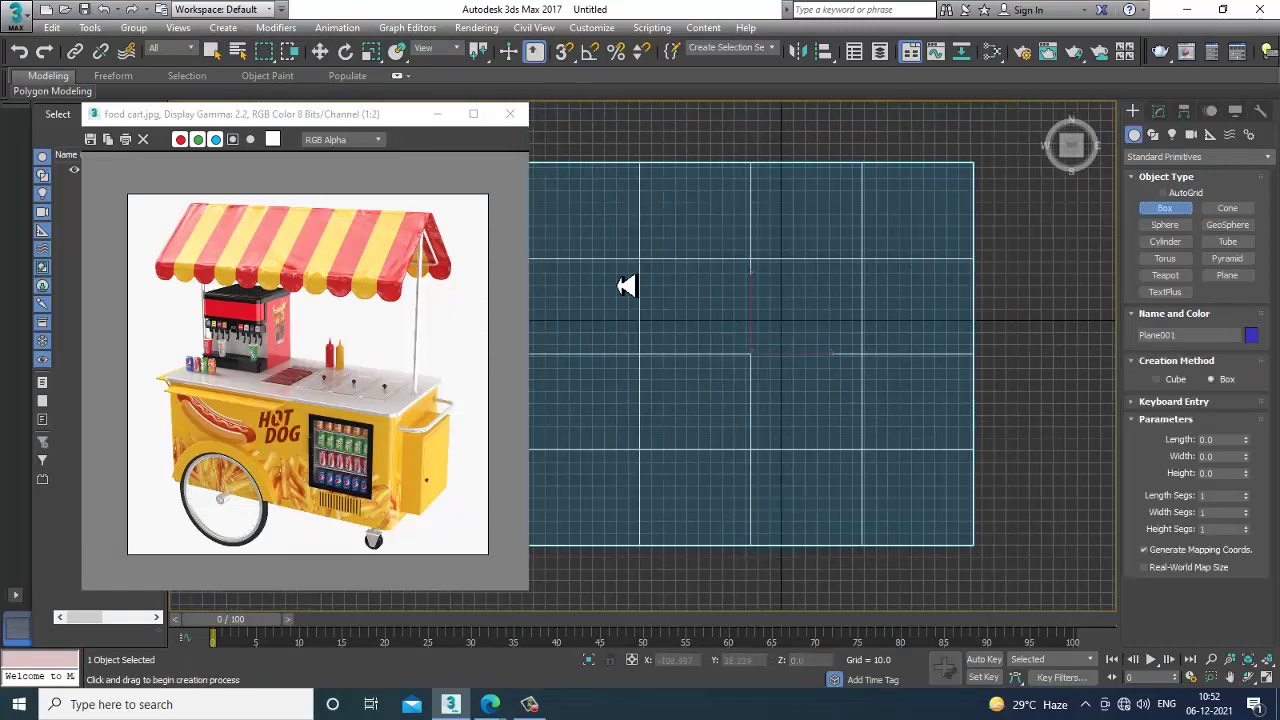
pyautogui.moveTo(560, 270); pyautogui.dragTo(872, 428)
pyautogui.click(845, 322)
pyautogui.press('w')
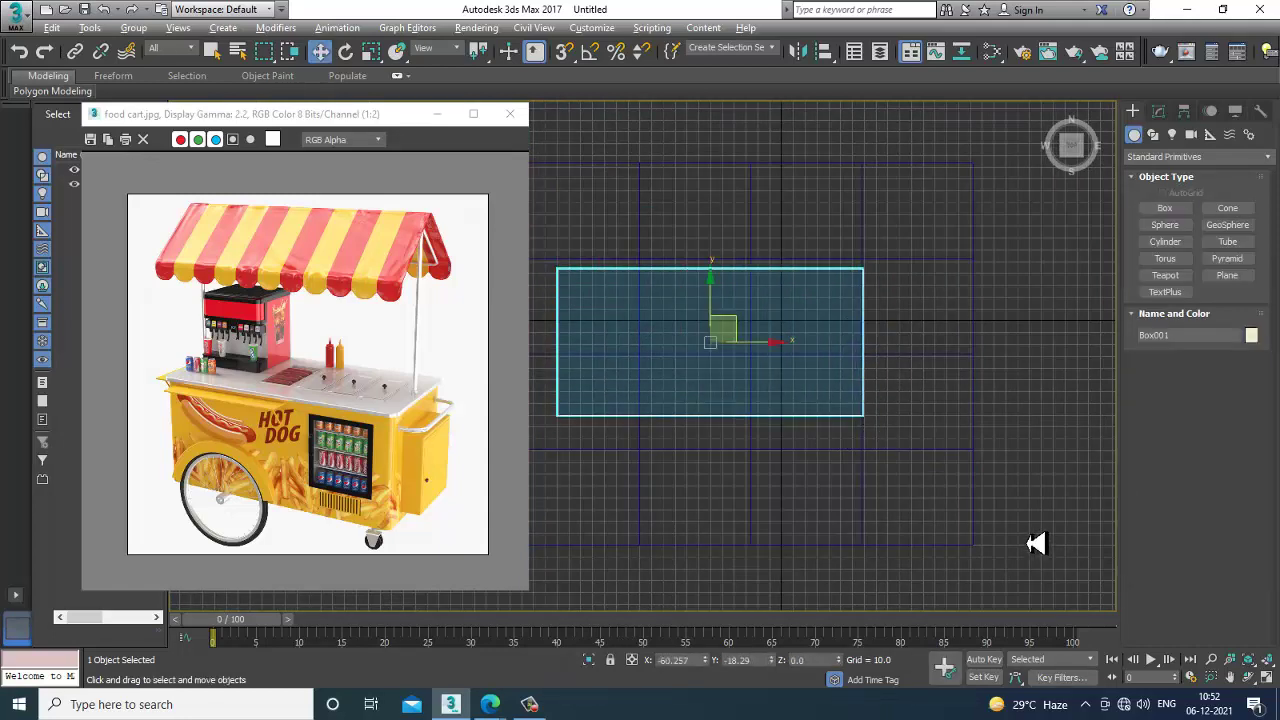
pyautogui.hotkey('alt', 'w')
pyautogui.middleClick(1026, 541)
pyautogui.hotkey('alt', 'w')
pyautogui.moveTo(962, 503)
pyautogui.keyDown('alt'); pyautogui.mouseDown(button='middle')
pyautogui.moveTo(914, 507)
pyautogui.moveTo(900, 491)
pyautogui.moveTo(940, 495)
pyautogui.mouseUp(button='middle'); pyautogui.keyUp('alt')
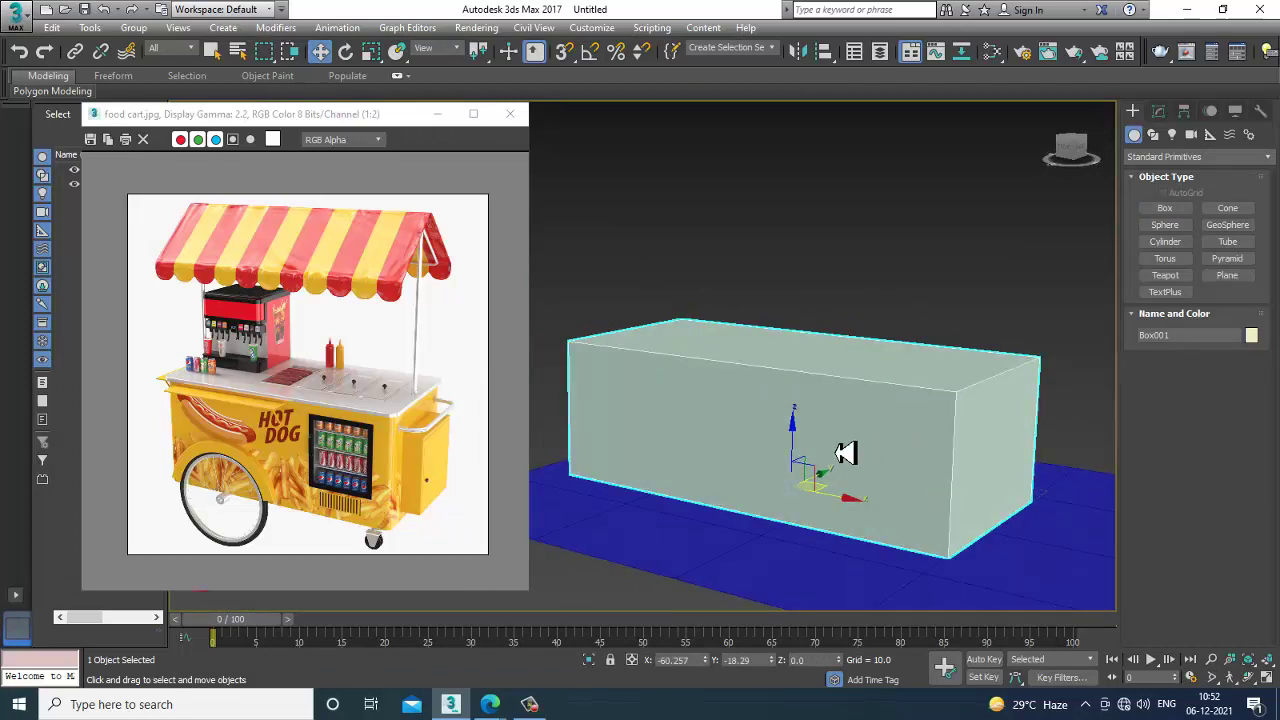
# - Scale the box taller along Z and narrower along Y to match the cart body's proportions
pyautogui.press('r')
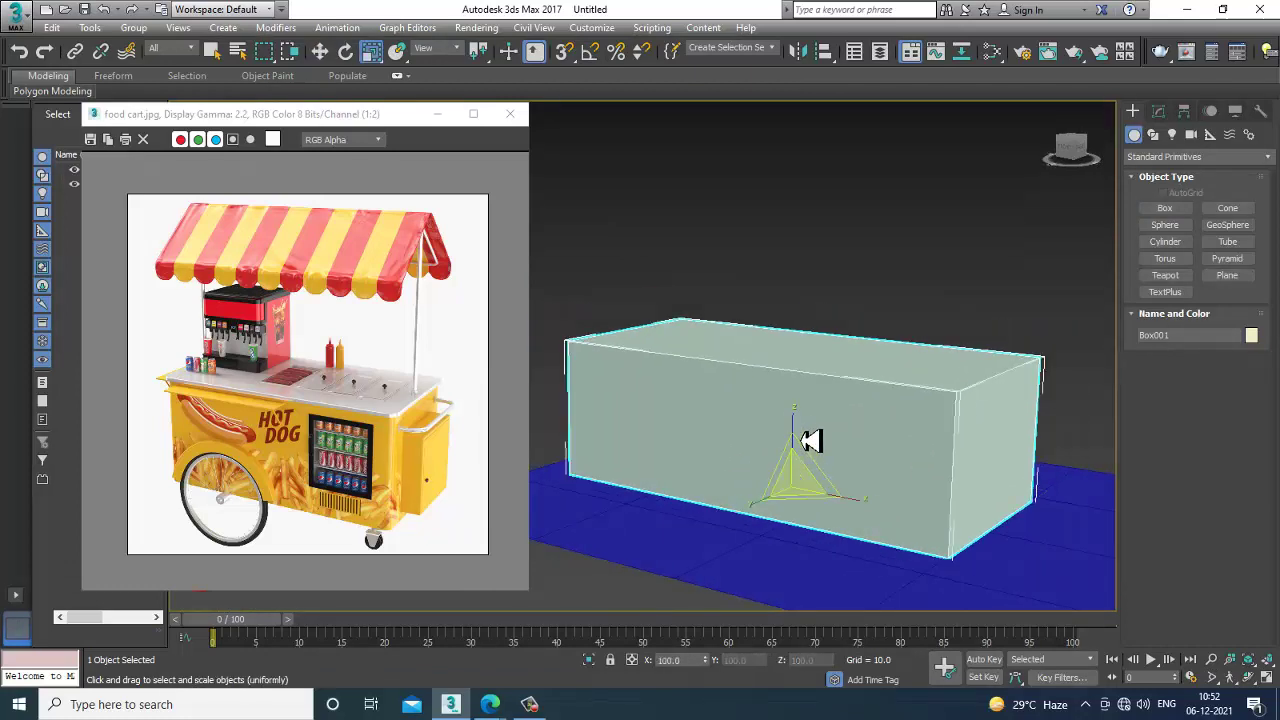
pyautogui.moveTo(810, 440); pyautogui.dragTo(808, 423)
pyautogui.keyDown('alt'); pyautogui.moveTo(871, 394); pyautogui.dragTo(813, 405, button='middle'); pyautogui.keyUp('alt')
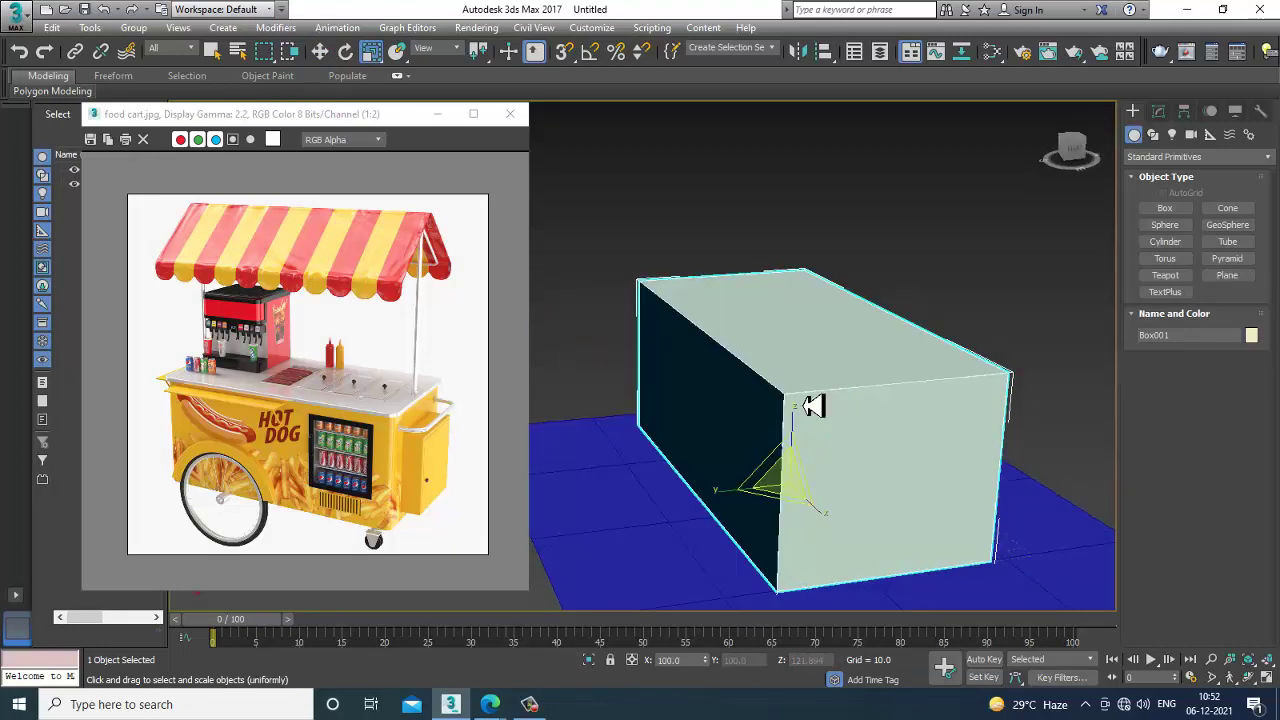
pyautogui.moveTo(727, 496); pyautogui.dragTo(746, 503)
pyautogui.keyDown('alt'); pyautogui.moveTo(815, 438); pyautogui.dragTo(884, 425, button='middle'); pyautogui.keyUp('alt')
# - Raise the box about 23.5 units above the ground plane and convert it to an Editable Poly
pyautogui.press('w')
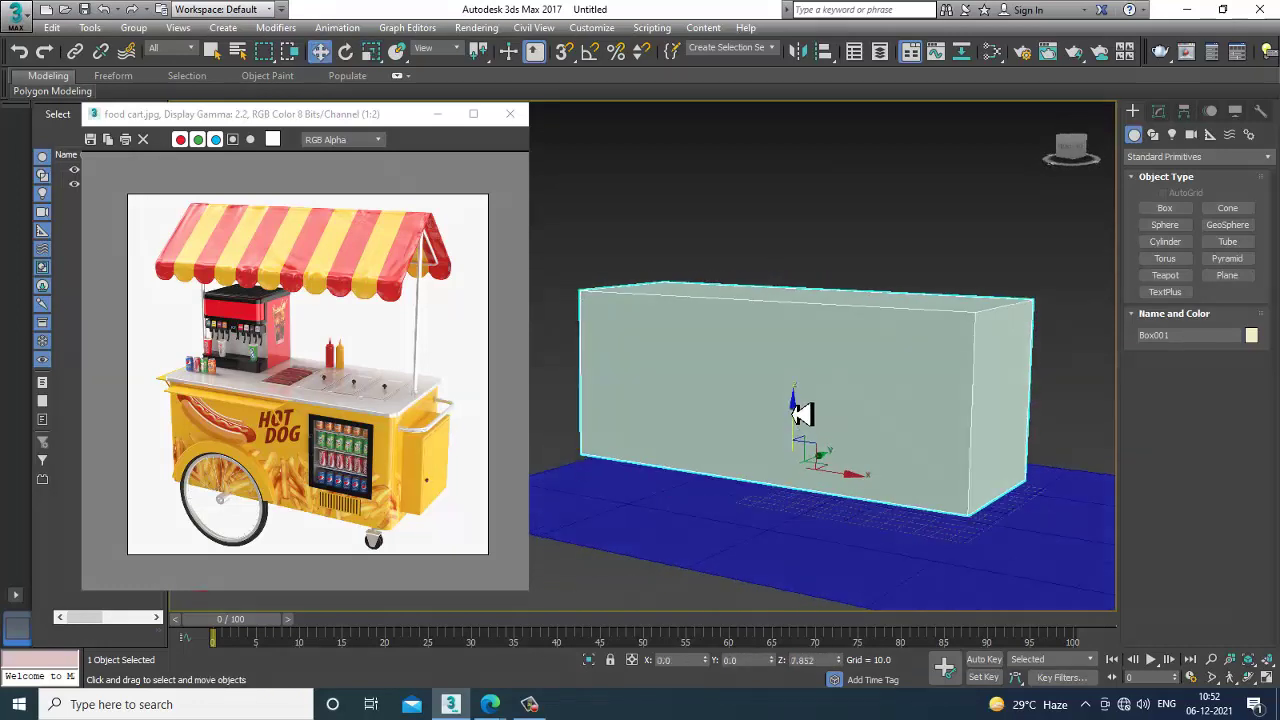
pyautogui.moveTo(793, 414); pyautogui.dragTo(799, 409)
pyautogui.keyDown('alt'); pyautogui.moveTo(940, 407); pyautogui.dragTo(966, 423, button='middle'); pyautogui.keyUp('alt')
pyautogui.rightClick(830, 280)
pyautogui.moveTo(920, 448)
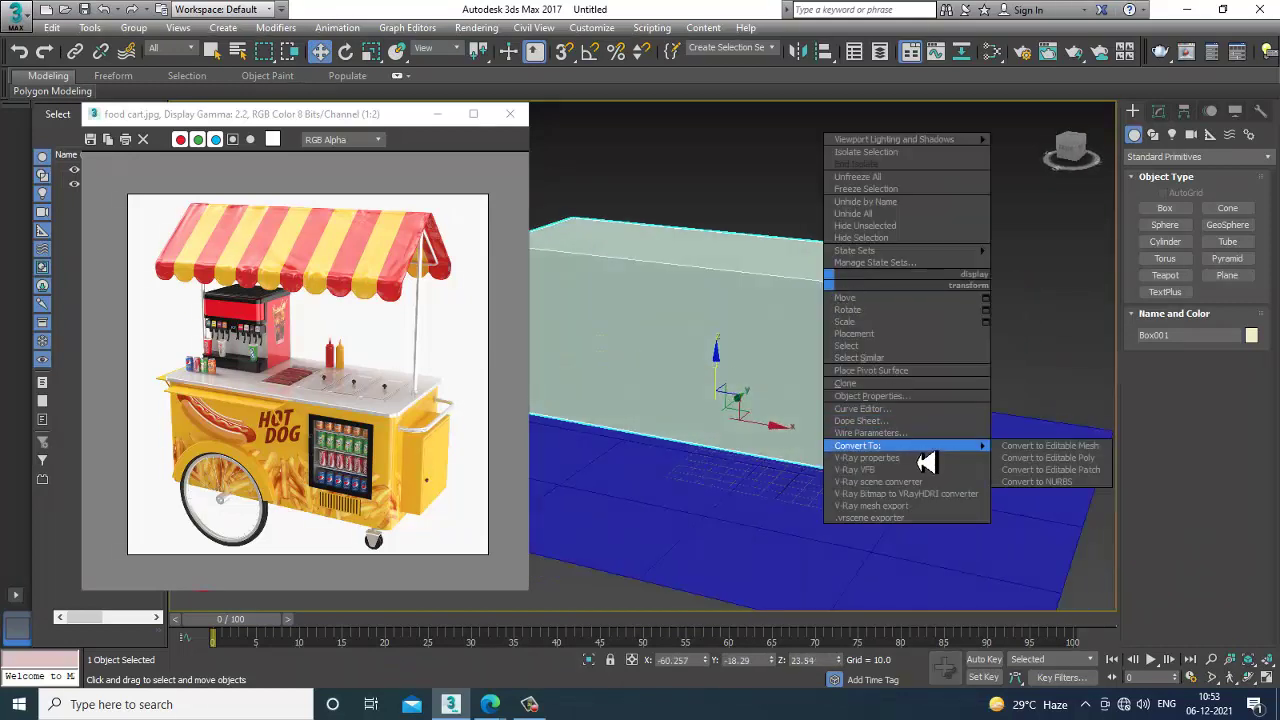
pyautogui.click(1048, 457)
# - Select the ring of four vertical edges on the box and connect them with one horizontal edge loop
pyautogui.keyDown('alt'); pyautogui.moveTo(889, 354); pyautogui.dragTo(937, 363, button='middle'); pyautogui.keyUp('alt')
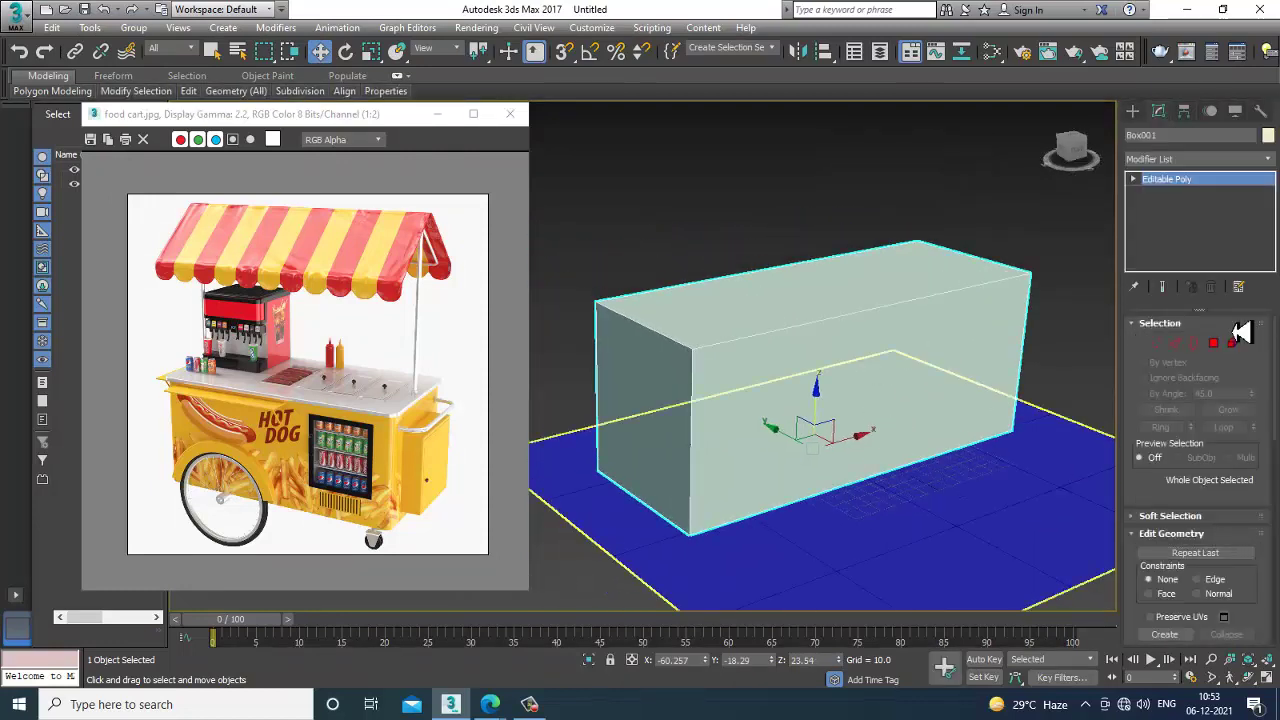
pyautogui.click(1178, 345)
pyautogui.click(692, 405)
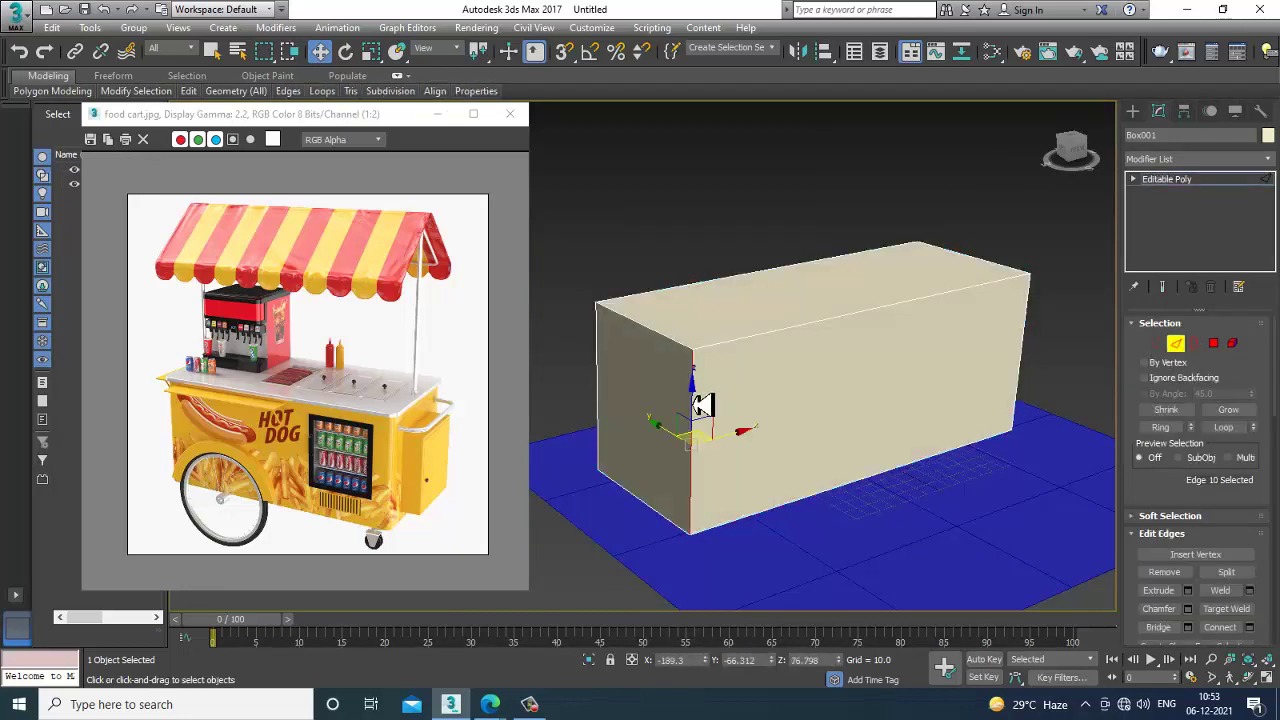
pyautogui.hotkey('alt', 'r')
pyautogui.click(1250, 628)
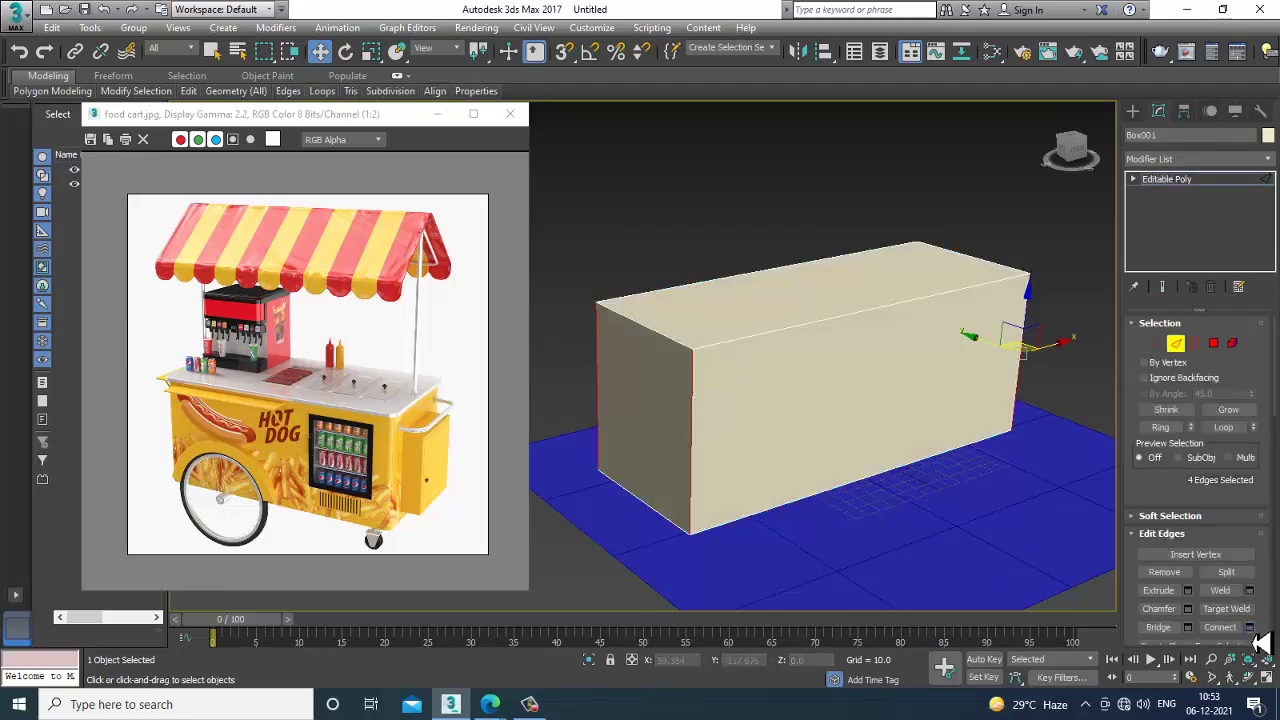
pyautogui.click(653, 436)
# - Move the new edge loop up in the front view to just below the box's top edge
pyautogui.hotkey('alt', 'w')
pyautogui.middleClick(820, 279)
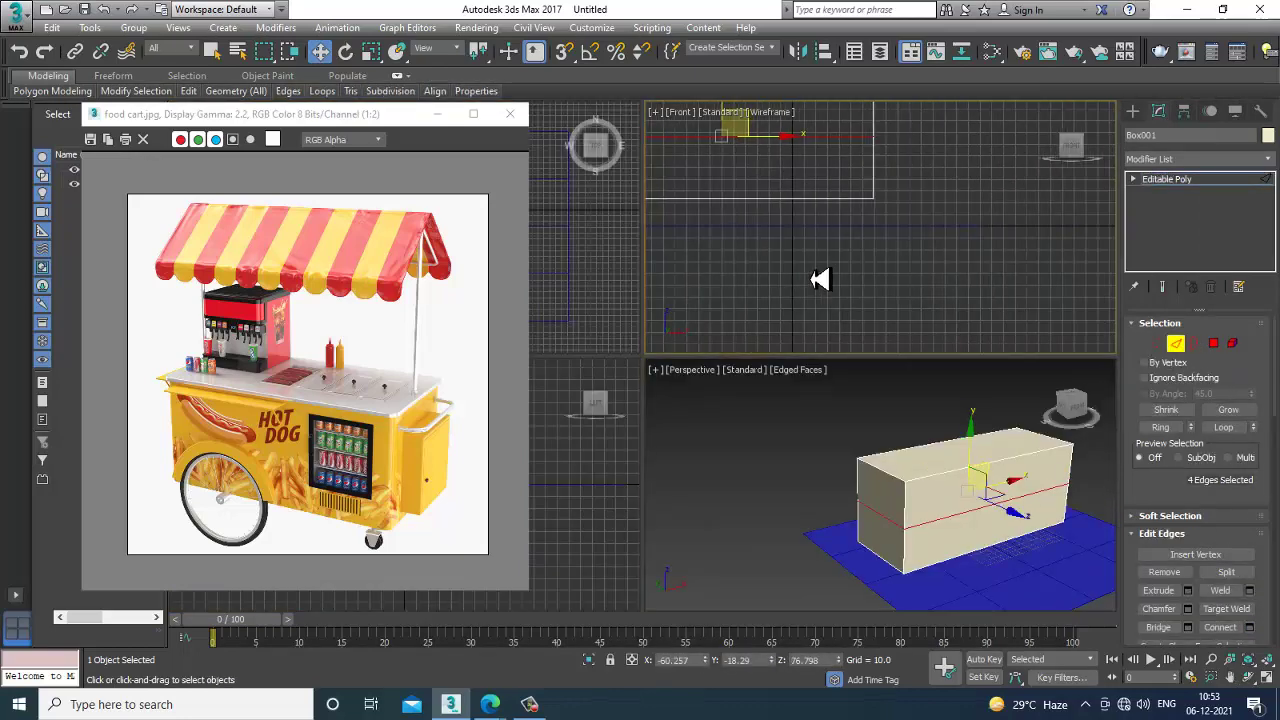
pyautogui.hotkey('alt', 'w')
pyautogui.scroll(-4, 748, 283)
pyautogui.press('z')
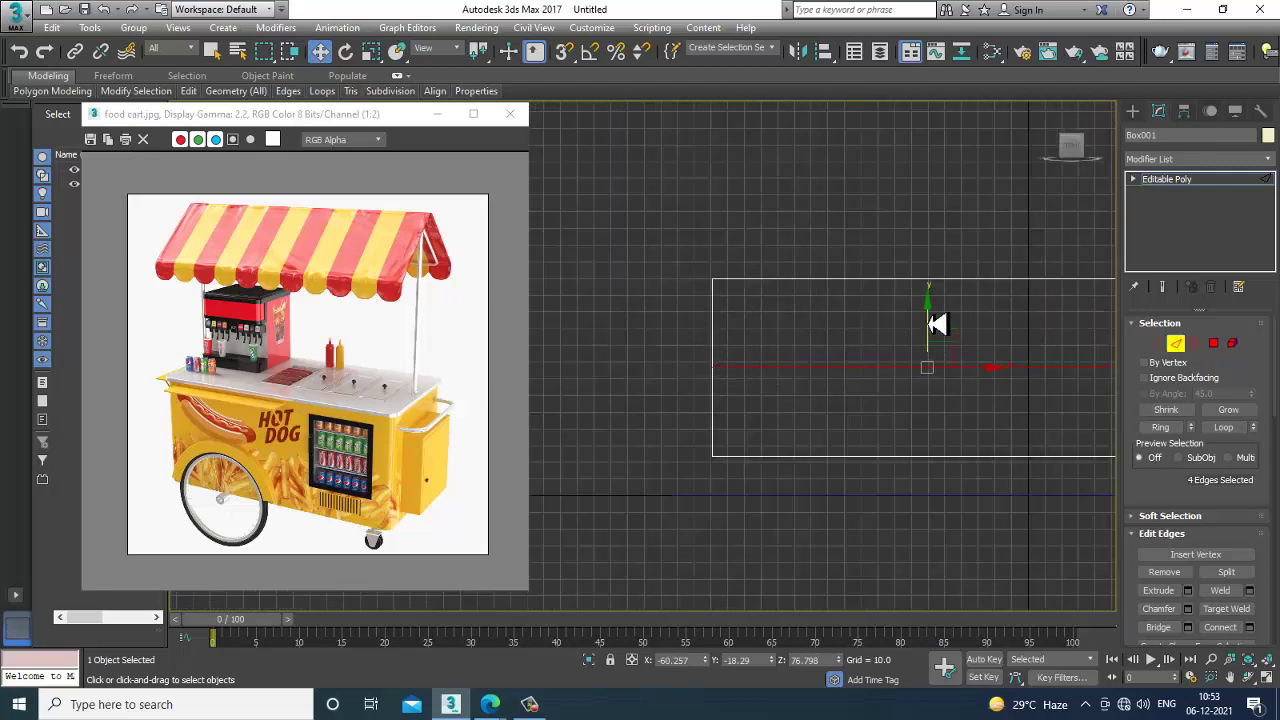
pyautogui.moveTo(937, 323); pyautogui.dragTo(937, 265)
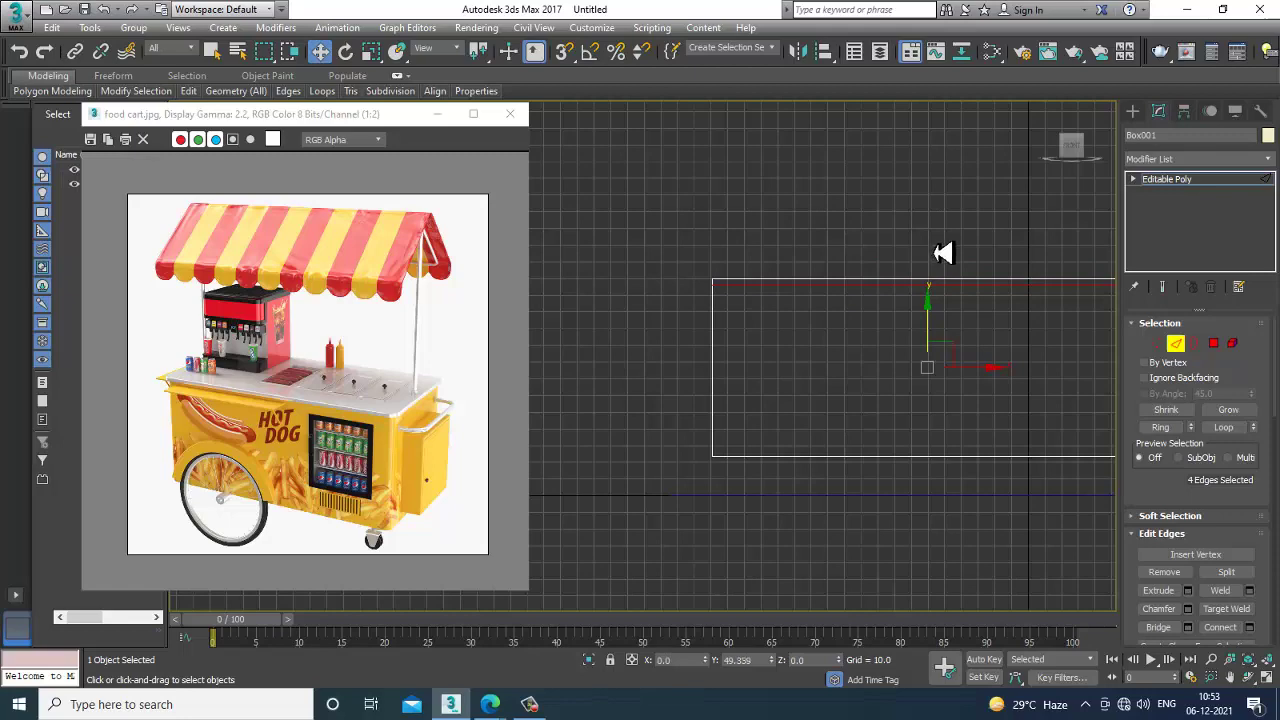
# - Select the four polygons of the thin band below the box's top and extrude them outward by 5.932 as the countertop overhang
pyautogui.hotkey('alt', 'w')
pyautogui.moveTo(952, 278); pyautogui.dragTo(846, 277, button='middle')
pyautogui.hotkey('alt', 'w')
pyautogui.moveTo(749, 310); pyautogui.dragTo(916, 365, button='middle')
pyautogui.click(1213, 344)
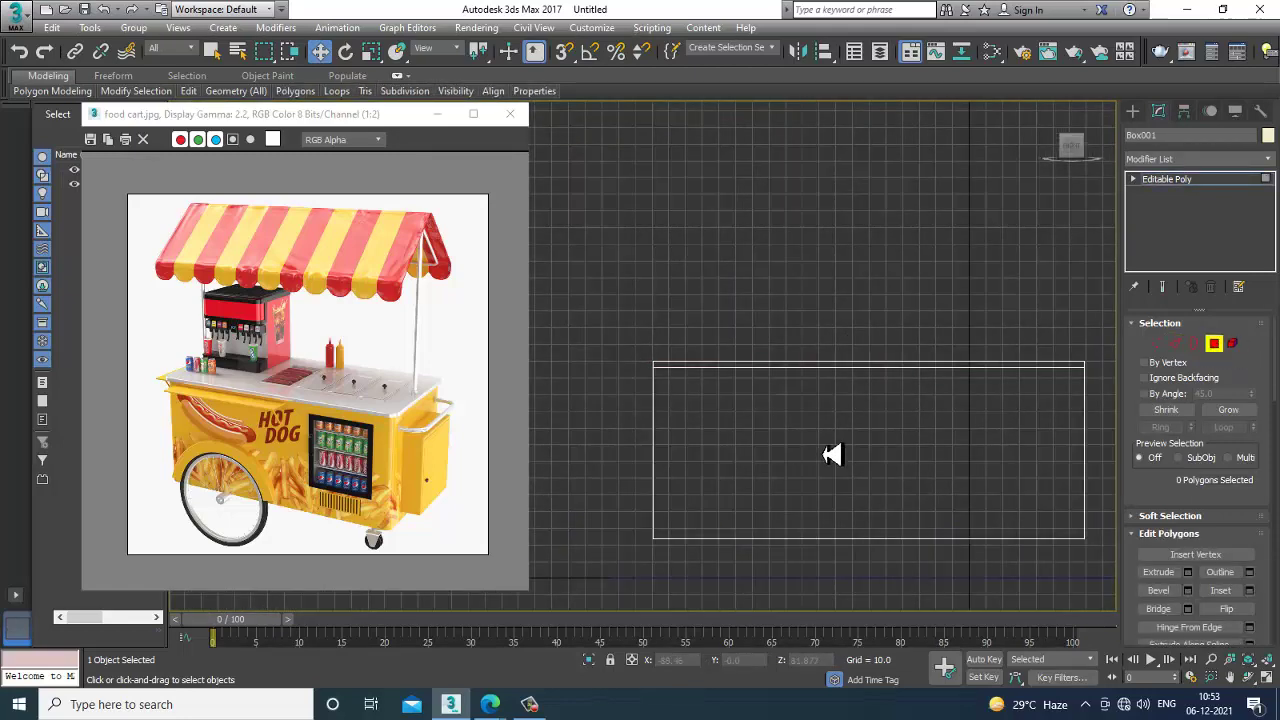
pyautogui.moveTo(831, 451); pyautogui.dragTo(762, 458, button='middle')
pyautogui.moveTo(574, 387); pyautogui.dragTo(1074, 382)
pyautogui.hotkey('alt', 'w')
pyautogui.hotkey('alt', 'w')
pyautogui.scroll(6, 848, 449)
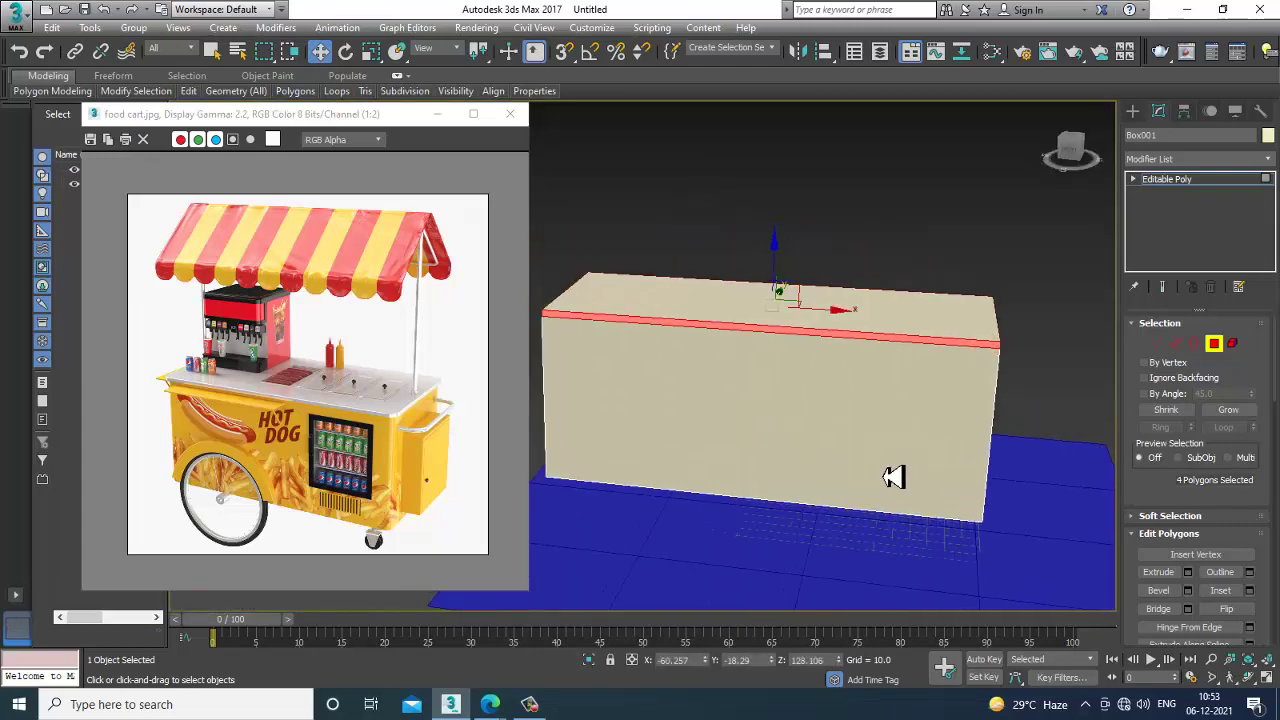
pyautogui.scroll(1, 427, 438)
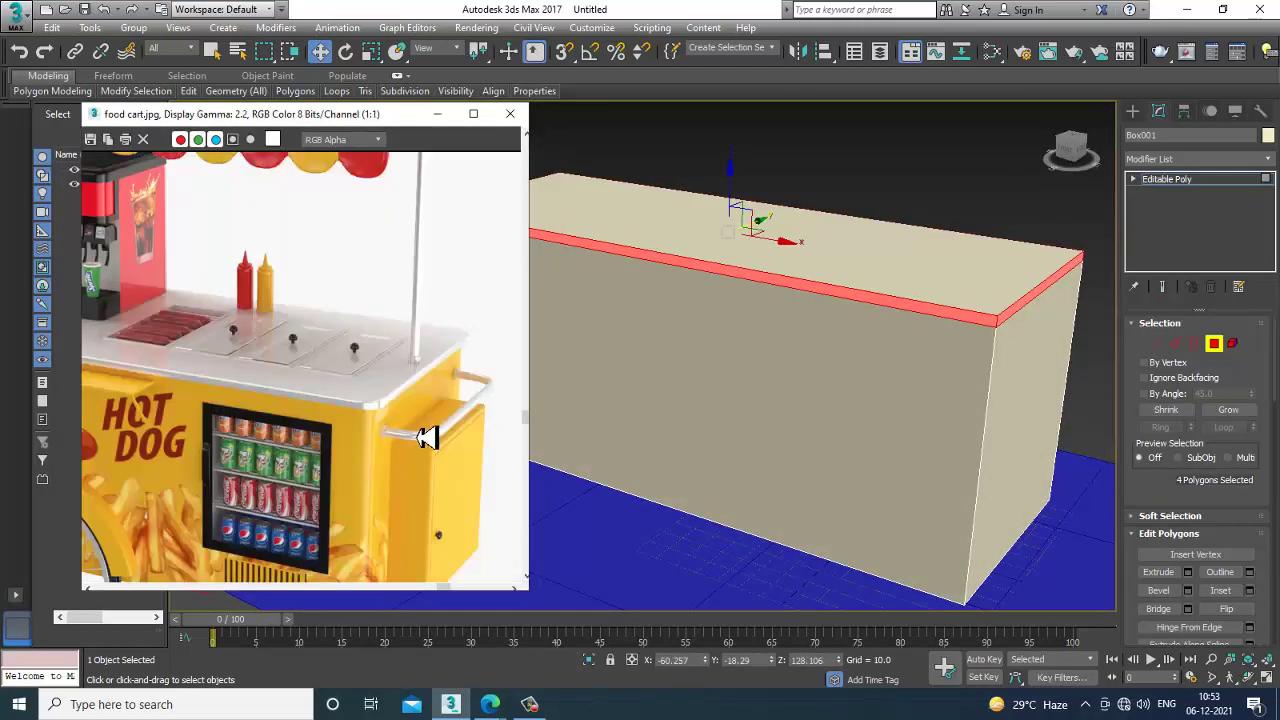
pyautogui.click(1187, 572)
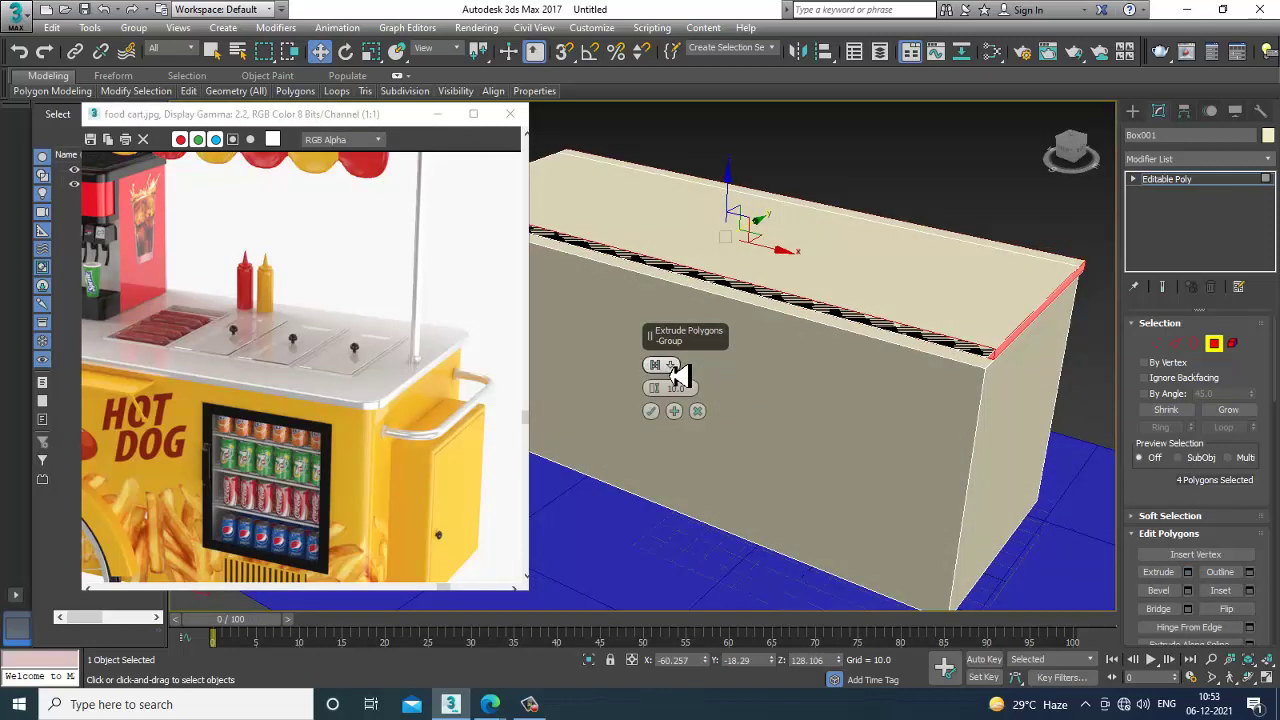
pyautogui.click(668, 365)
pyautogui.click(708, 410)
pyautogui.click(651, 411)
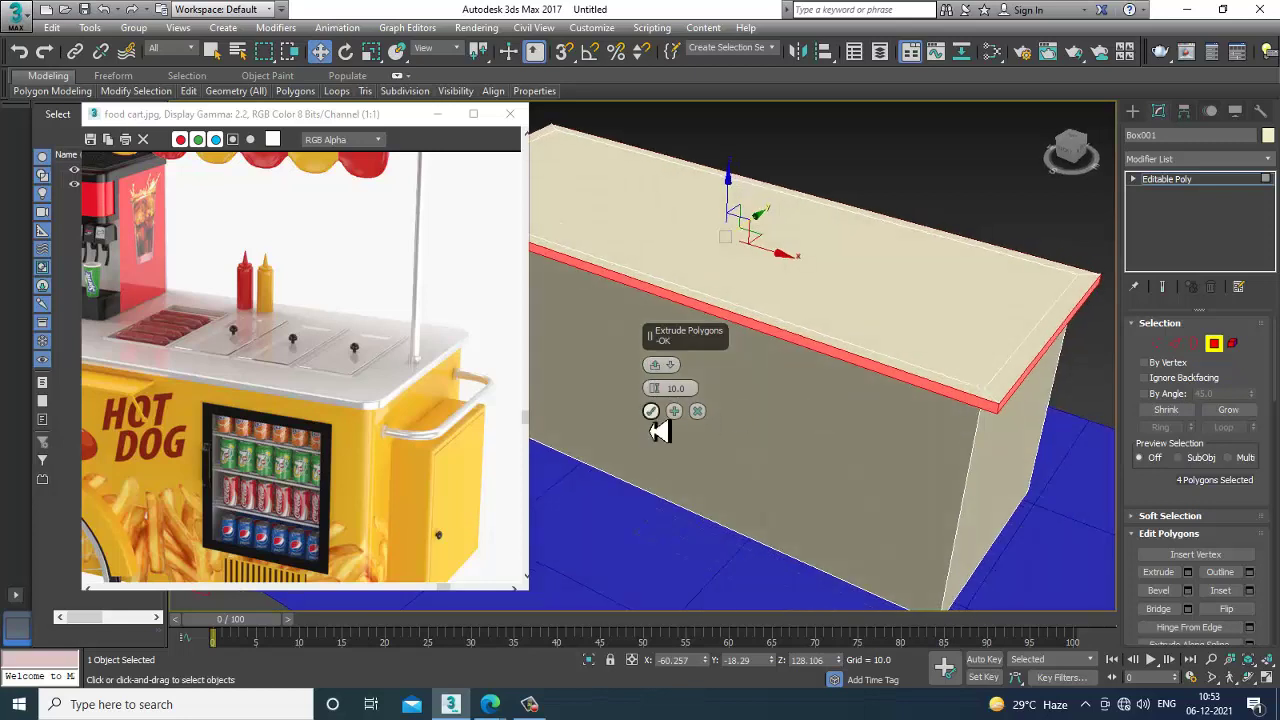
pyautogui.moveTo(655, 390); pyautogui.dragTo(679, 425)
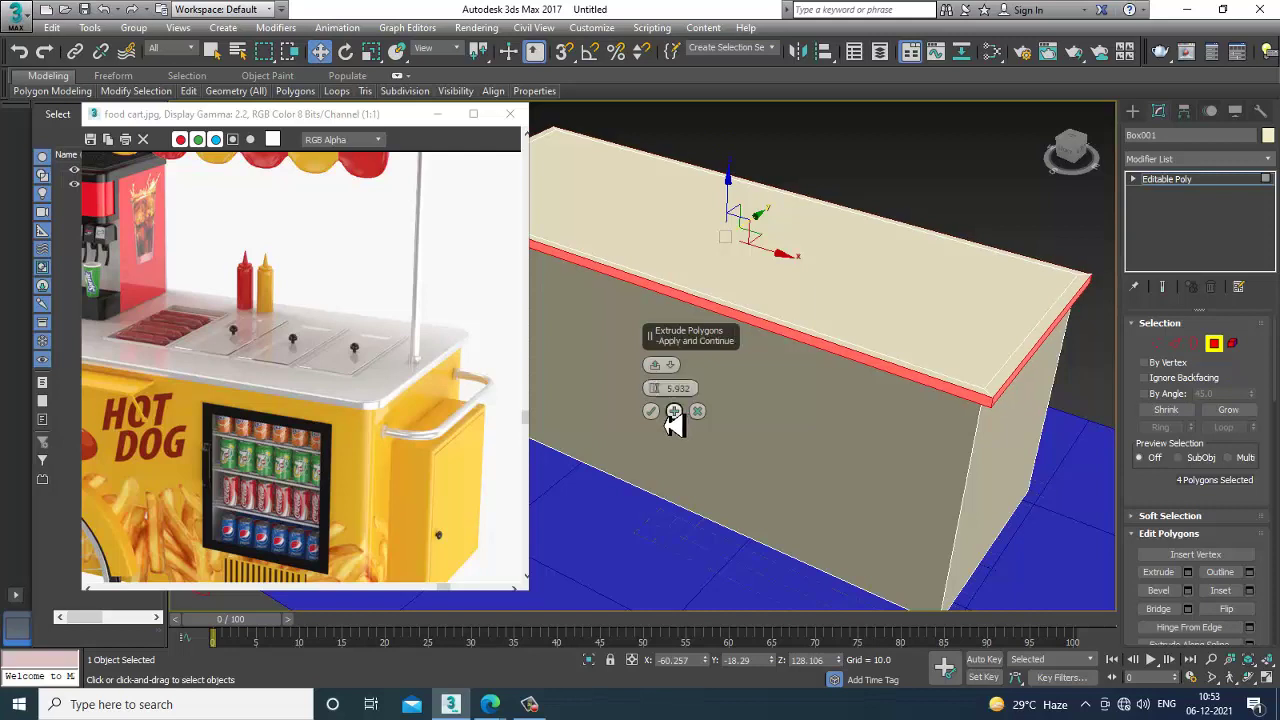
pyautogui.click(651, 411)
pyautogui.keyDown('alt'); pyautogui.moveTo(1086, 357); pyautogui.dragTo(973, 411, button='middle'); pyautogui.keyUp('alt')
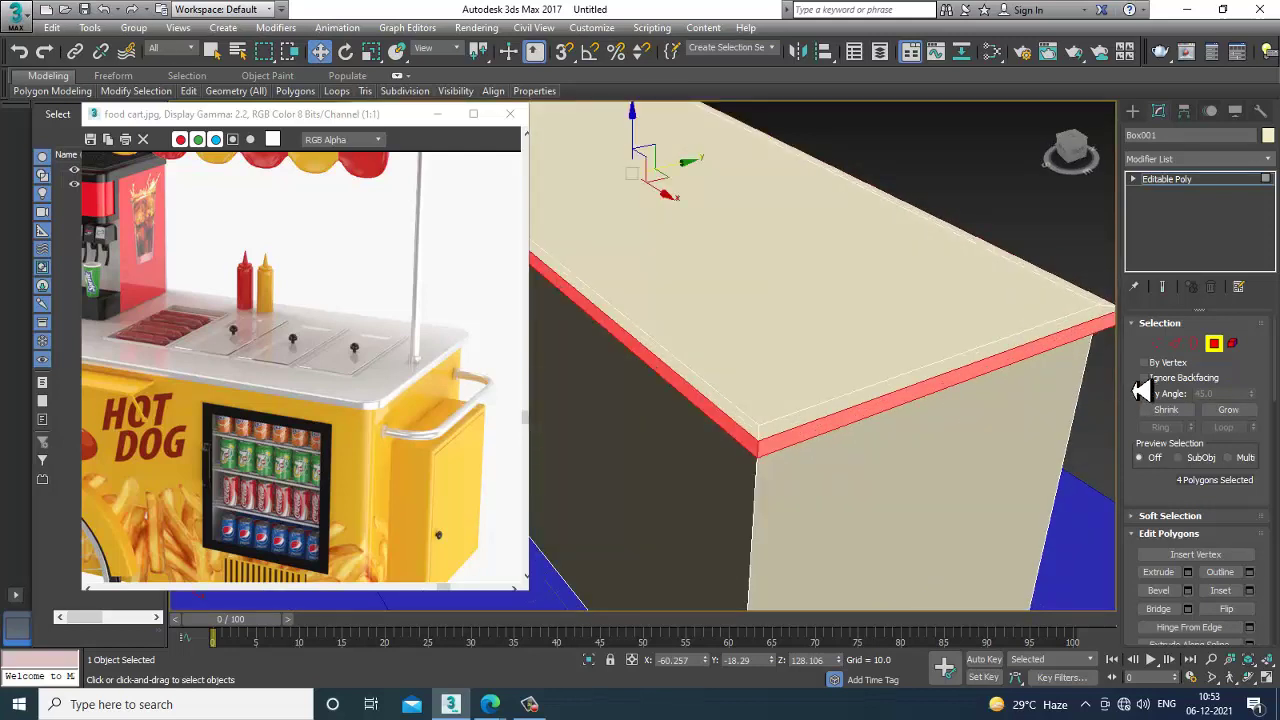
pyautogui.click(1175, 343)
pyautogui.click(766, 462)
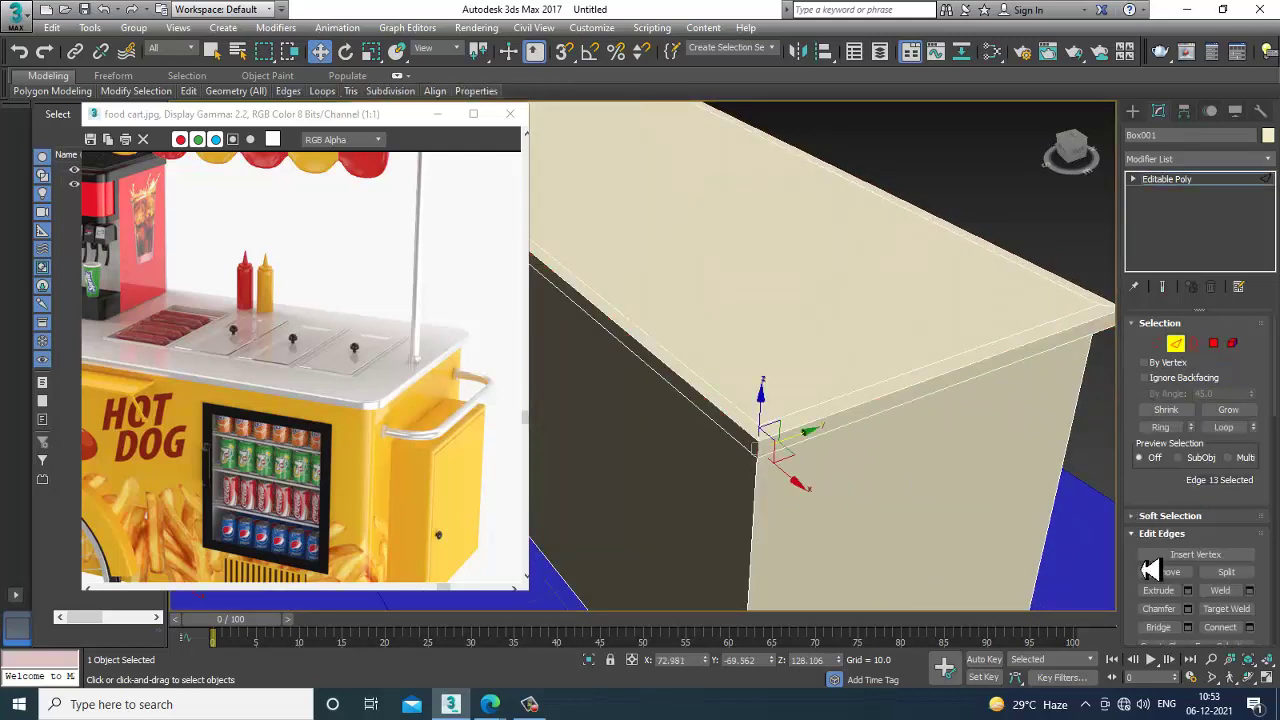
pyautogui.click(1187, 609)
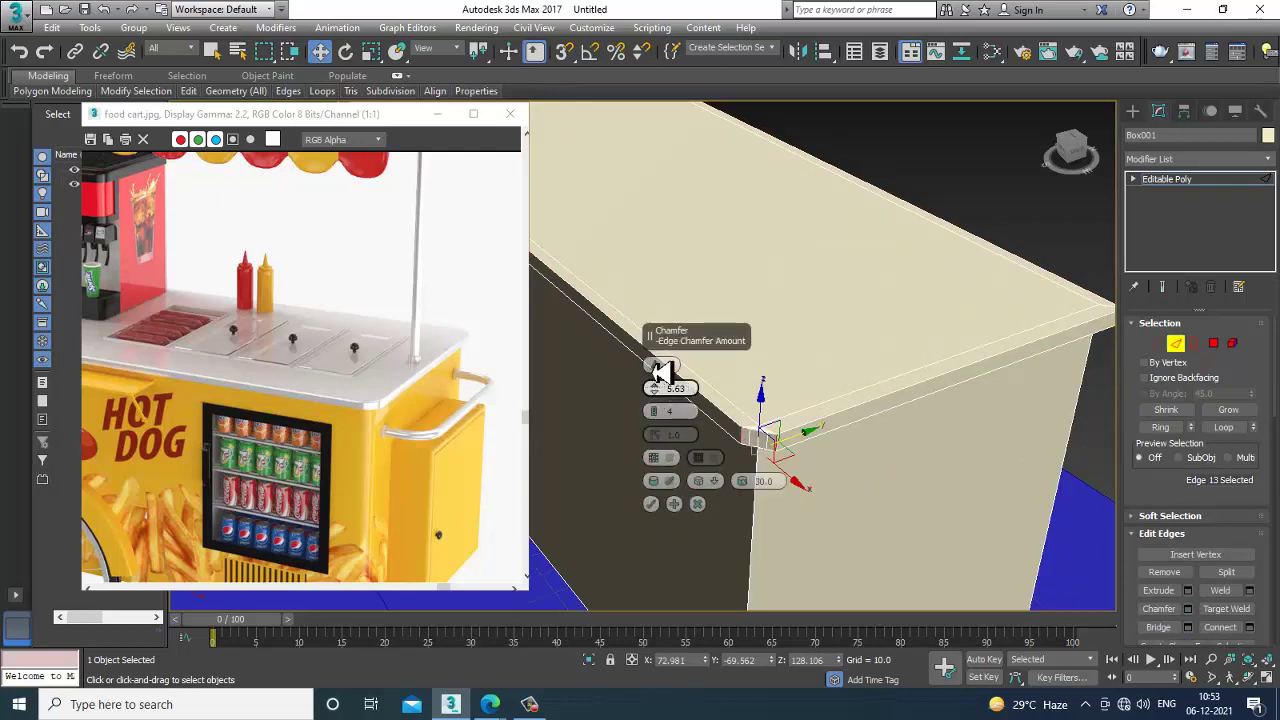
pyautogui.click(697, 503)
pyautogui.click(978, 204)
# - Select the vertical corner edge loop of four edges on the cart body and chamfer it by 3.805 with 4 segments
pyautogui.scroll(-5, 915, 290)
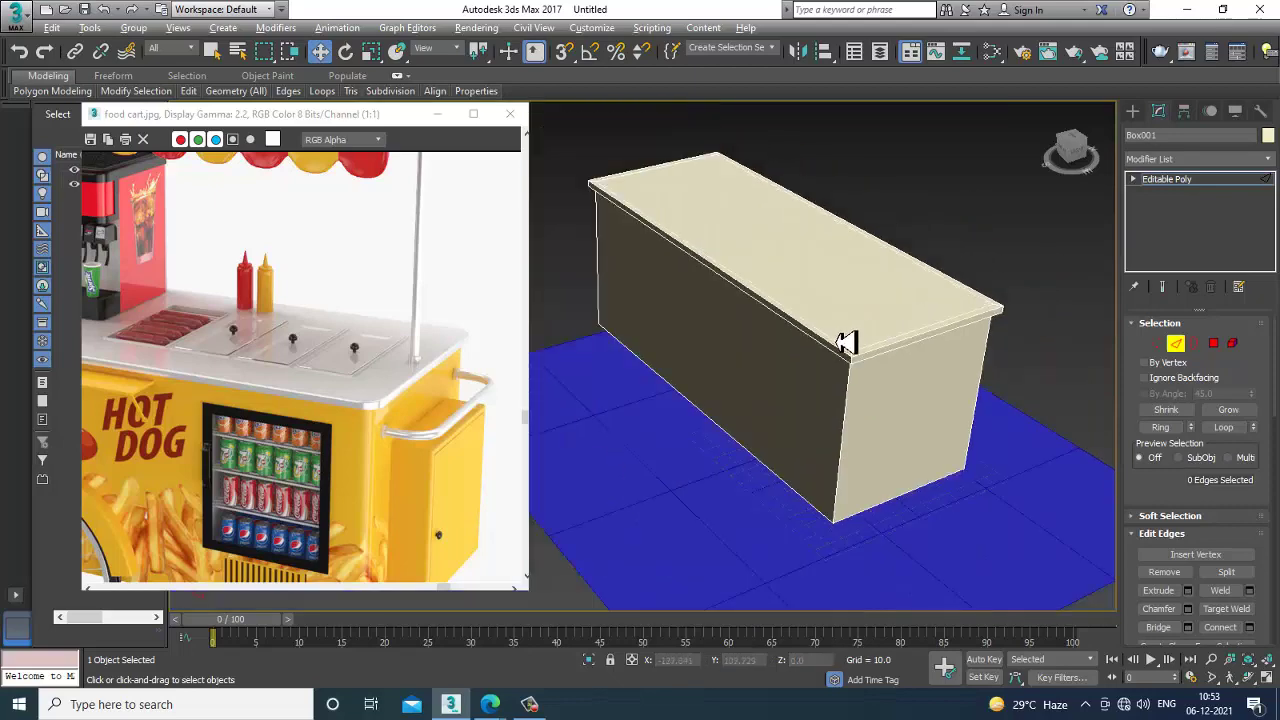
pyautogui.keyDown('alt'); pyautogui.moveTo(843, 343); pyautogui.dragTo(989, 406, button='middle'); pyautogui.keyUp('alt')
pyautogui.scroll(-2, 410, 470)
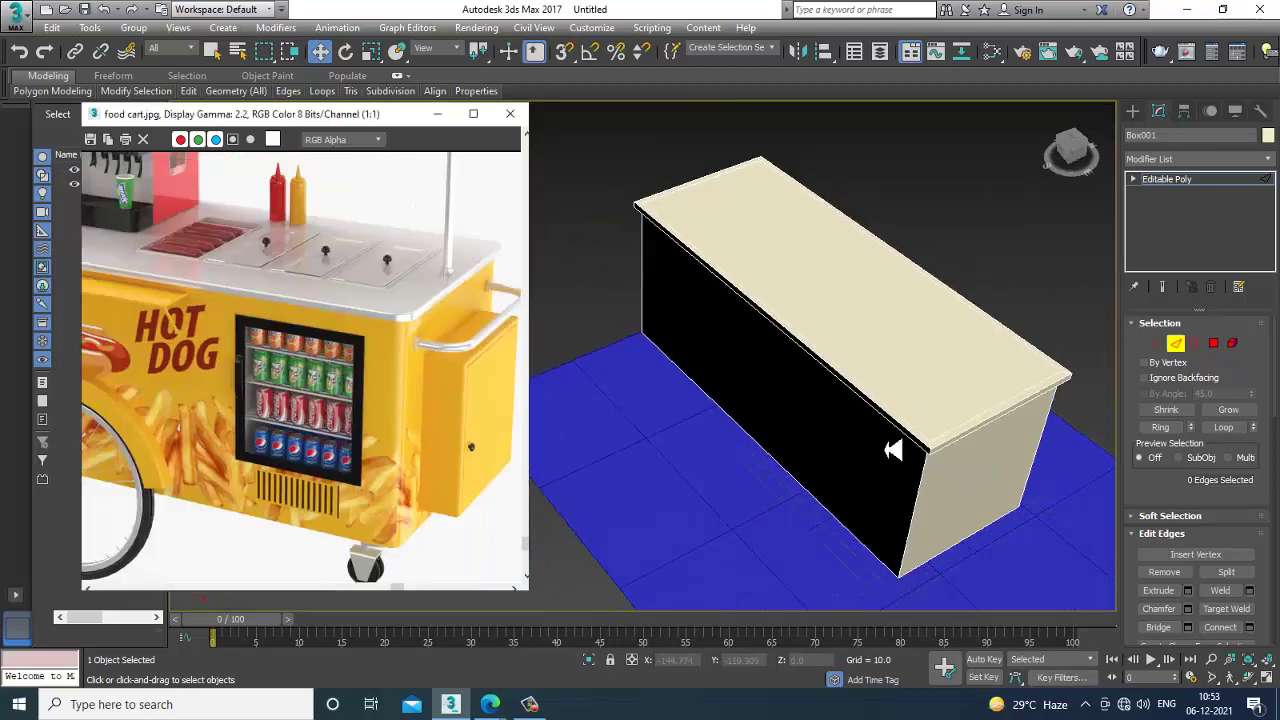
pyautogui.keyDown('alt'); pyautogui.moveTo(1089, 400); pyautogui.dragTo(940, 408, button='middle'); pyautogui.keyUp('alt')
pyautogui.doubleClick(932, 391)
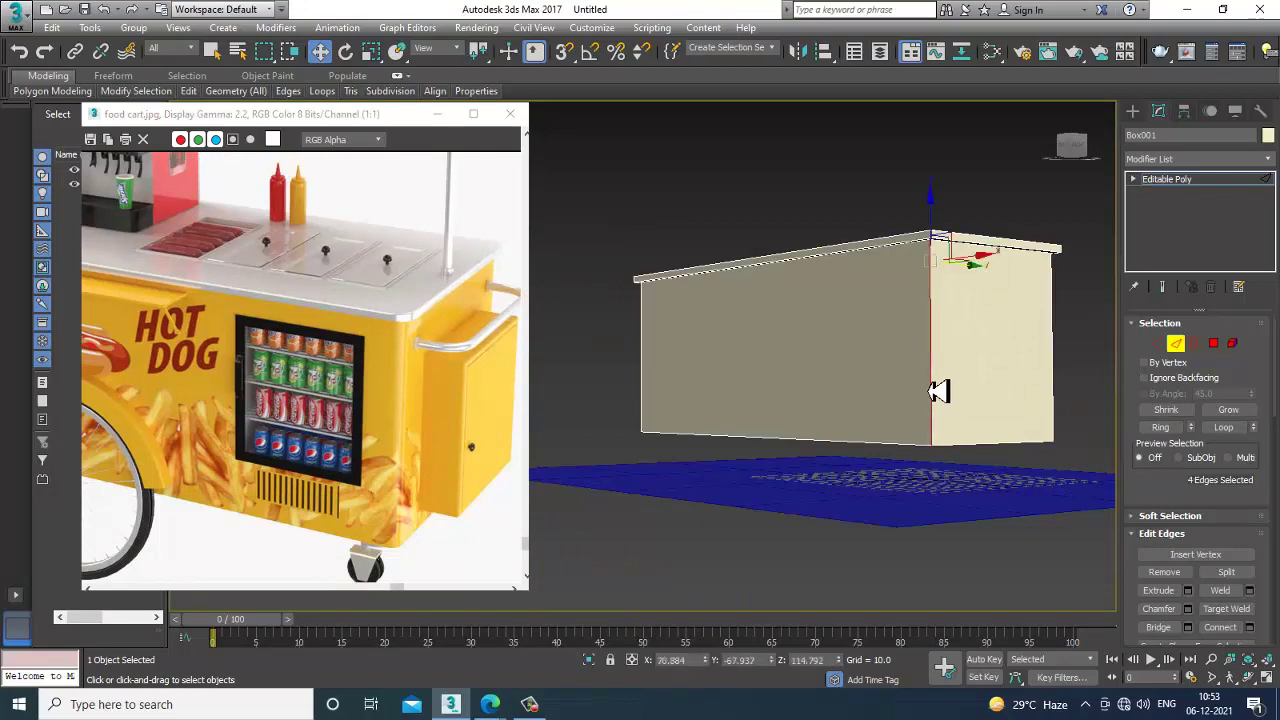
pyautogui.click(1188, 609)
pyautogui.keyDown('alt'); pyautogui.moveTo(945, 411); pyautogui.dragTo(939, 424, button='middle'); pyautogui.keyUp('alt')
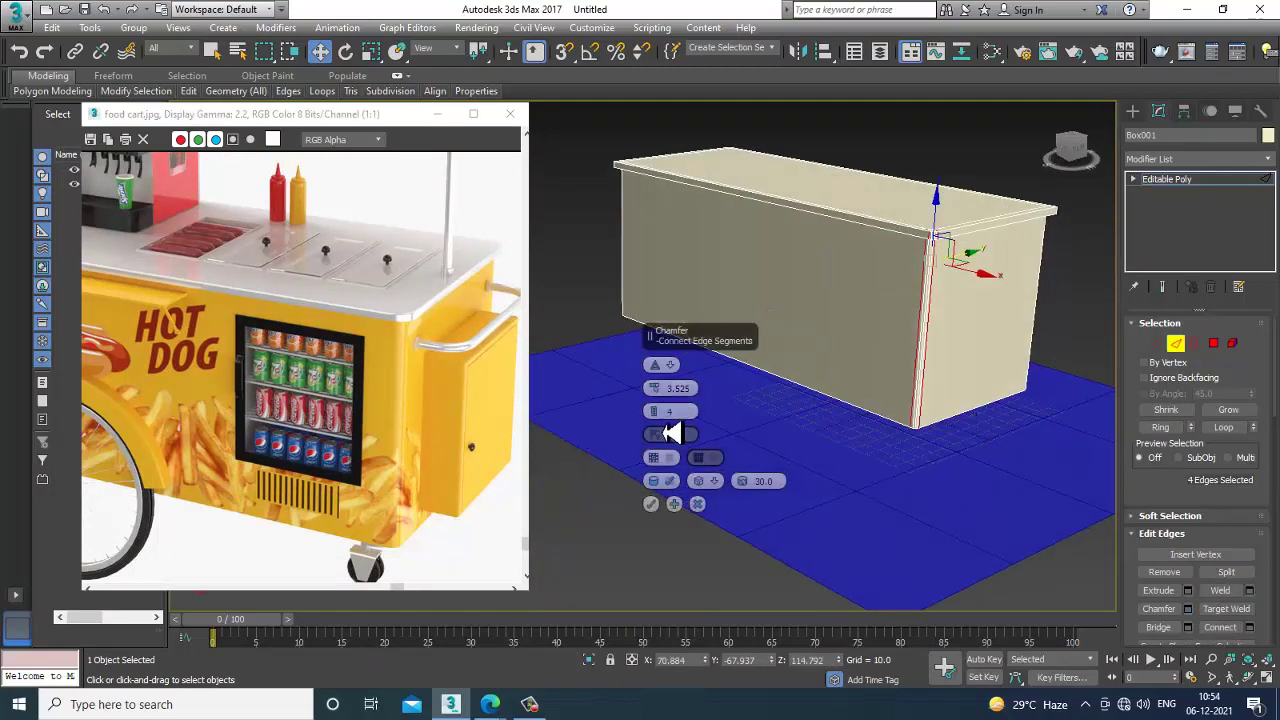
pyautogui.moveTo(654, 400); pyautogui.dragTo(668, 395)
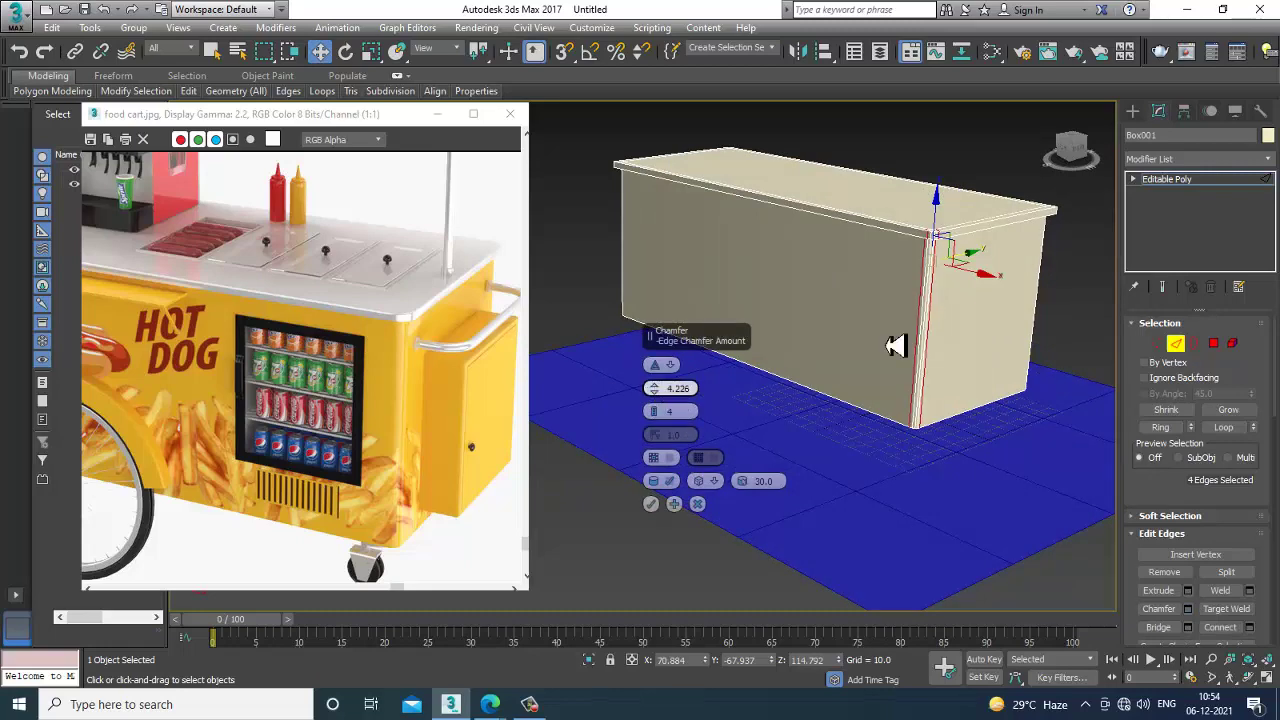
pyautogui.scroll(6, 895, 345)
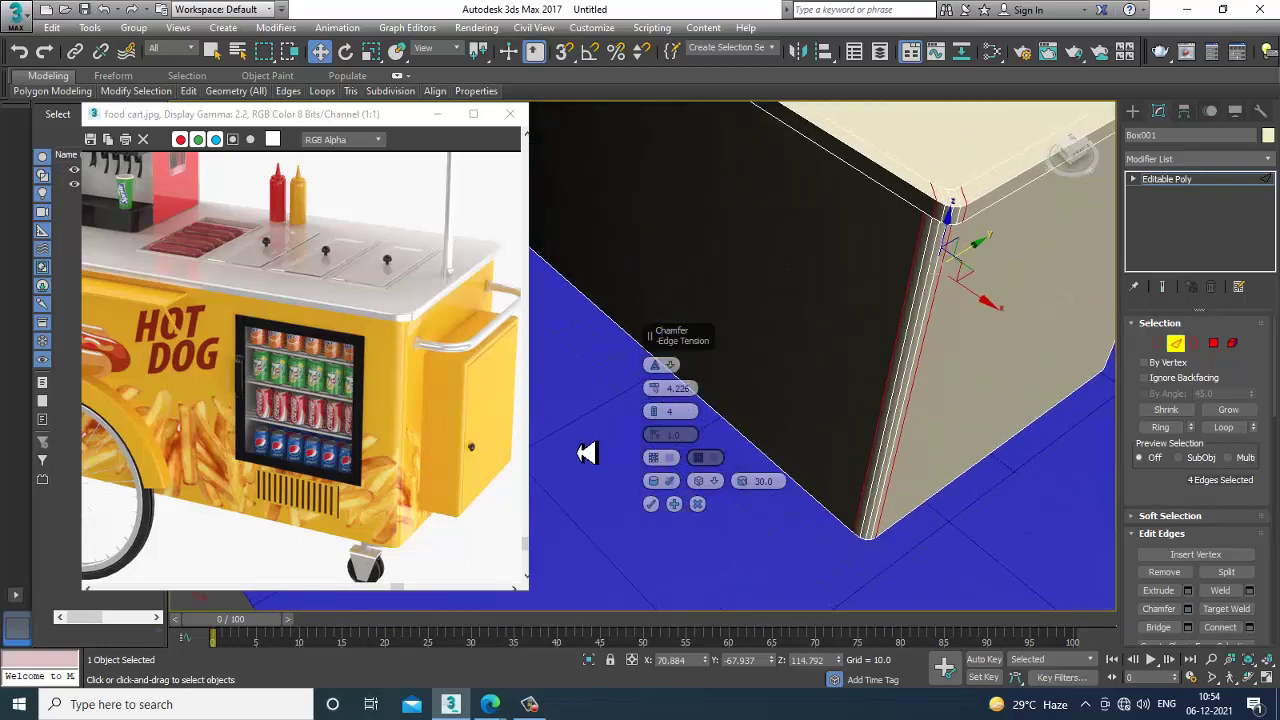
pyautogui.moveTo(663, 392); pyautogui.dragTo(672, 393)
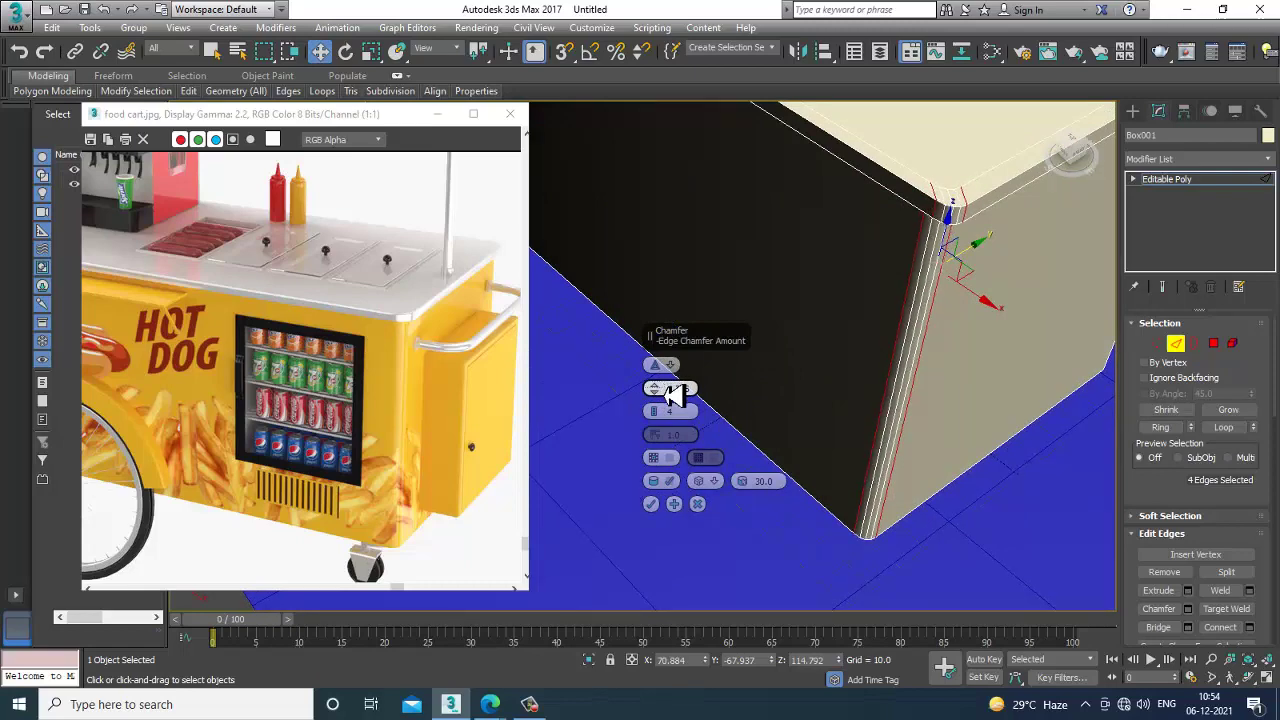
pyautogui.click(650, 504)
# - Select the edge loops of the remaining vertical corners and chamfer them by 3.805 with 4 segments
pyautogui.scroll(-5, 700, 470)
pyautogui.keyDown('alt'); pyautogui.moveTo(938, 434); pyautogui.dragTo(725, 297, button='middle'); pyautogui.keyUp('alt')
pyautogui.doubleClick(868, 417)
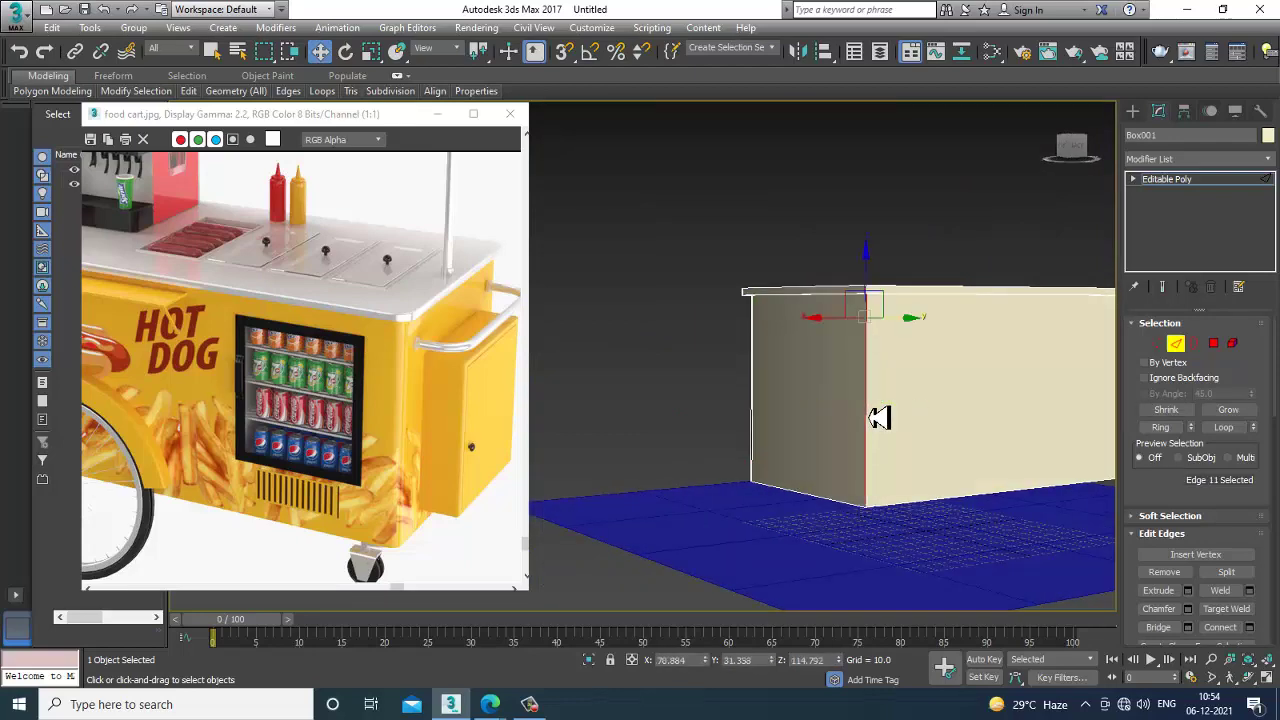
pyautogui.scroll(-5, 868, 417)
pyautogui.keyDown('alt'); pyautogui.moveTo(966, 431); pyautogui.dragTo(791, 451, button='middle'); pyautogui.keyUp('alt')
pyautogui.scroll(3, 791, 451)
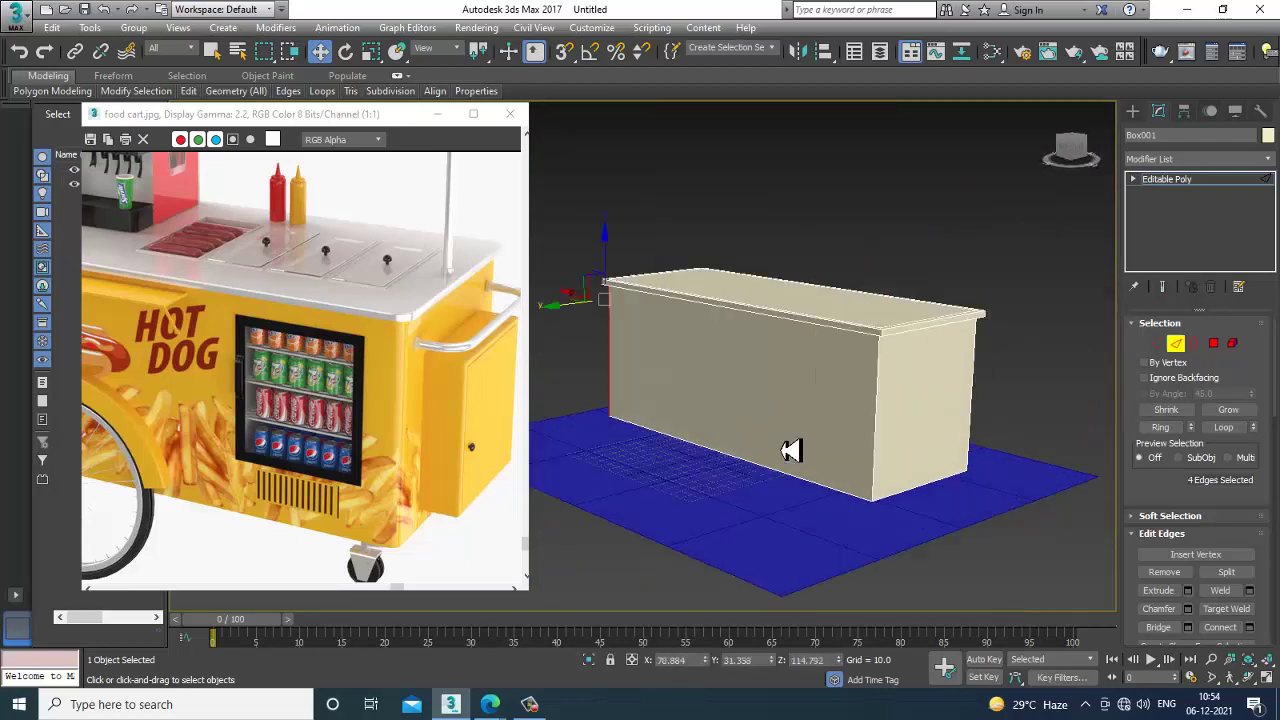
pyautogui.keyDown('alt'); pyautogui.moveTo(997, 408); pyautogui.dragTo(1040, 446, button='middle'); pyautogui.keyUp('alt')
pyautogui.keyDown('ctrl'); pyautogui.doubleClick(873, 433); pyautogui.keyUp('ctrl')
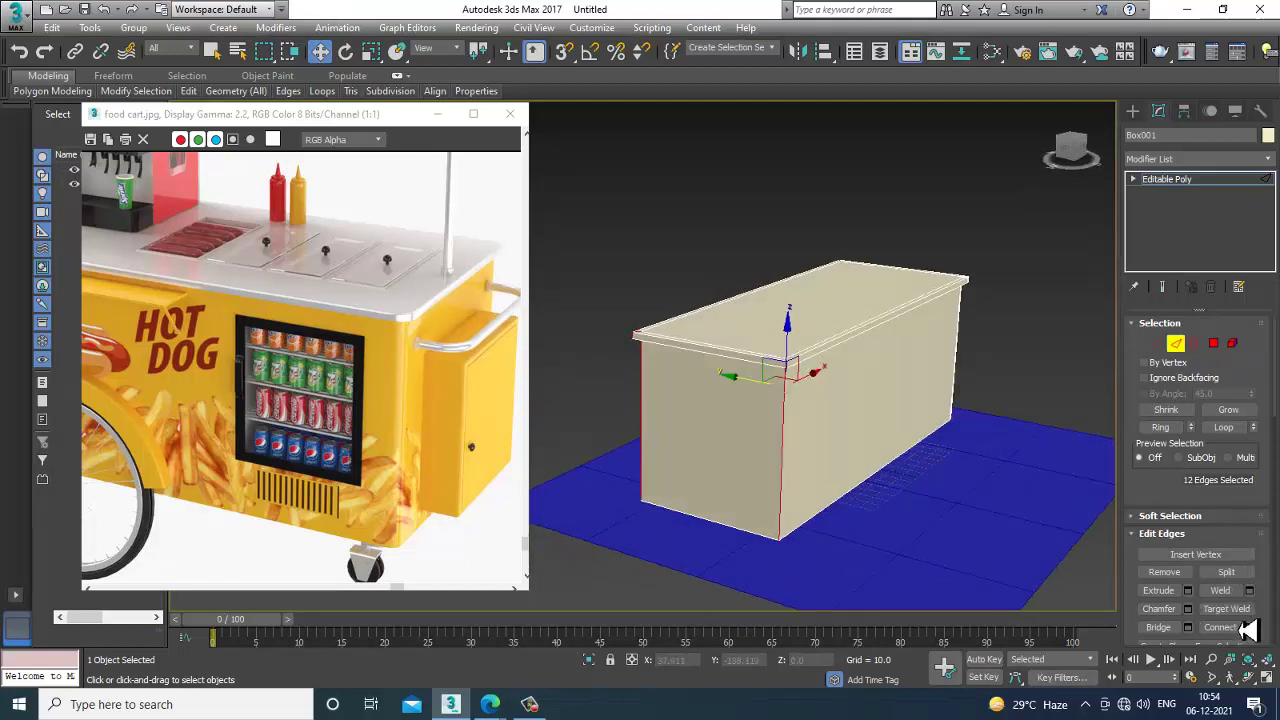
pyautogui.click(1188, 609)
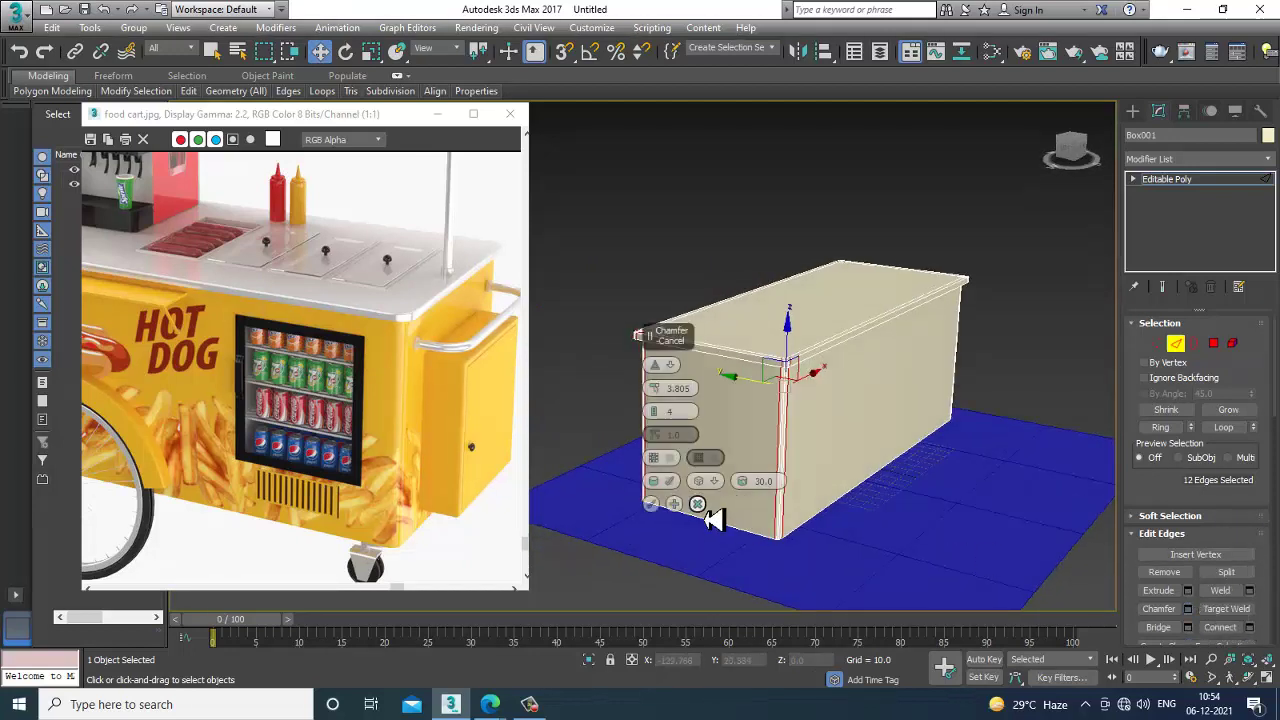
pyautogui.click(651, 504)
# - Try to draw a thin box across the cart's front just below the countertop with AutoGrid in the front view
pyautogui.keyDown('alt'); pyautogui.moveTo(674, 294); pyautogui.dragTo(868, 412, button='middle'); pyautogui.keyUp('alt')
pyautogui.moveTo(211, 401); pyautogui.dragTo(257, 399, button='middle')
pyautogui.scroll(-1, 258, 399)
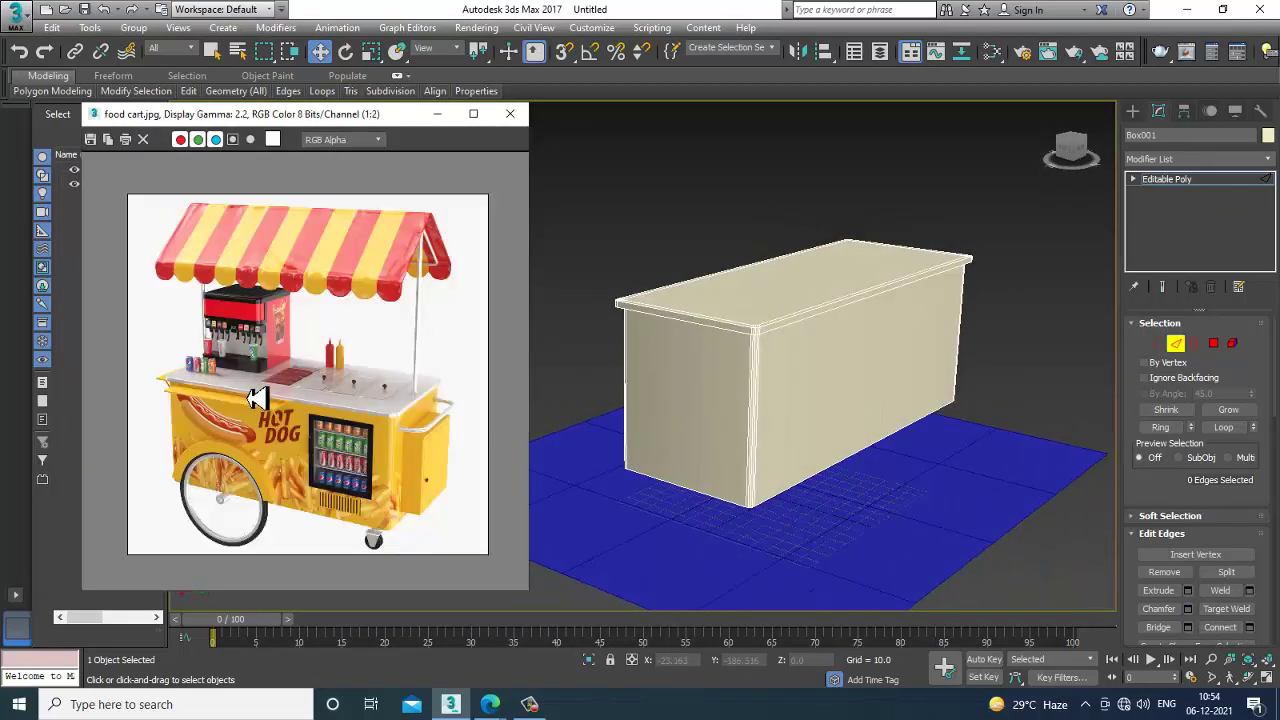
pyautogui.scroll(2, 340, 452)
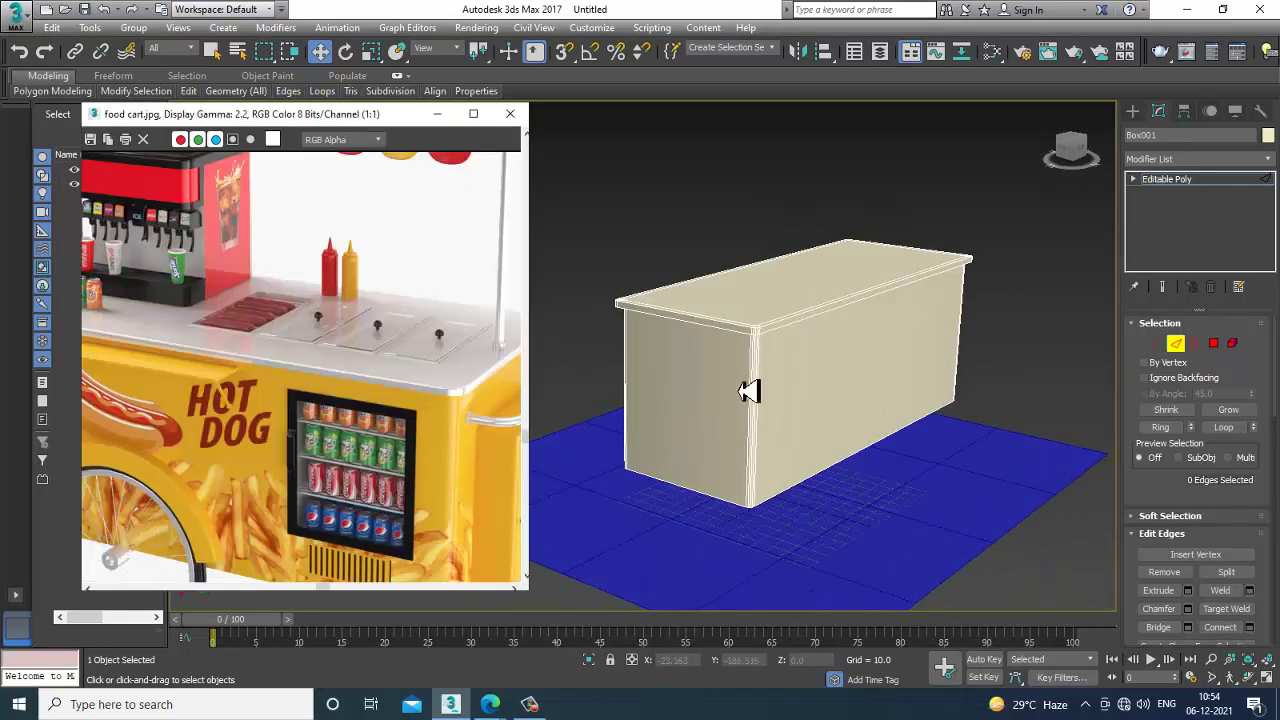
pyautogui.keyDown('alt'); pyautogui.moveTo(908, 374); pyautogui.dragTo(826, 363, button='middle'); pyautogui.keyUp('alt')
pyautogui.hotkey('alt', 'w')
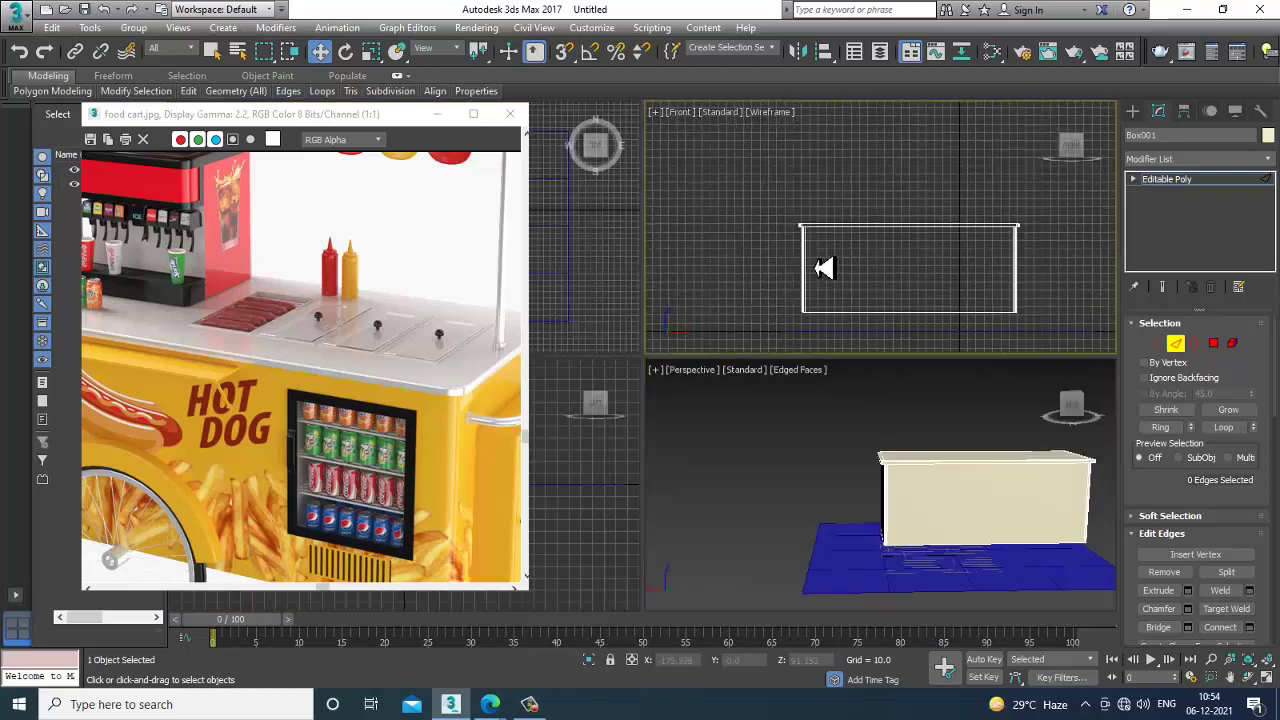
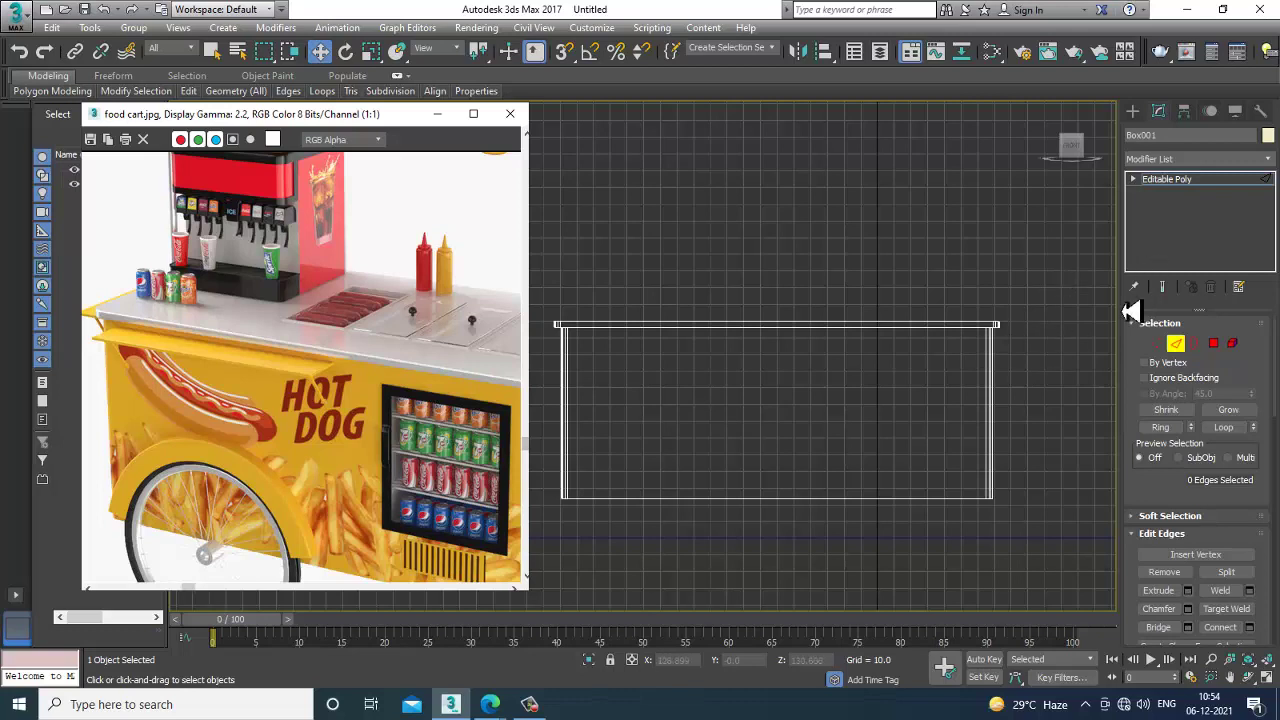
pyautogui.click(1133, 112)
pyautogui.click(1166, 210)
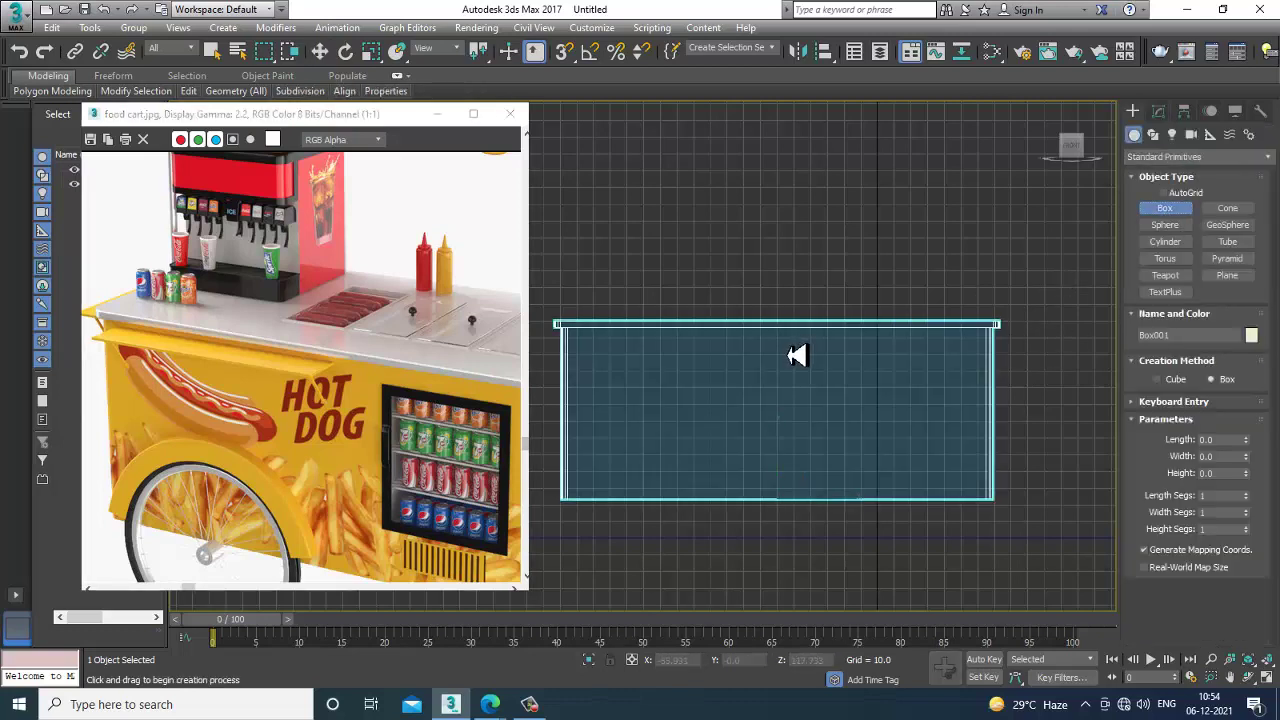
pyautogui.moveTo(800, 354); pyautogui.dragTo(817, 362, button='middle')
pyautogui.scroll(2, 740, 408)
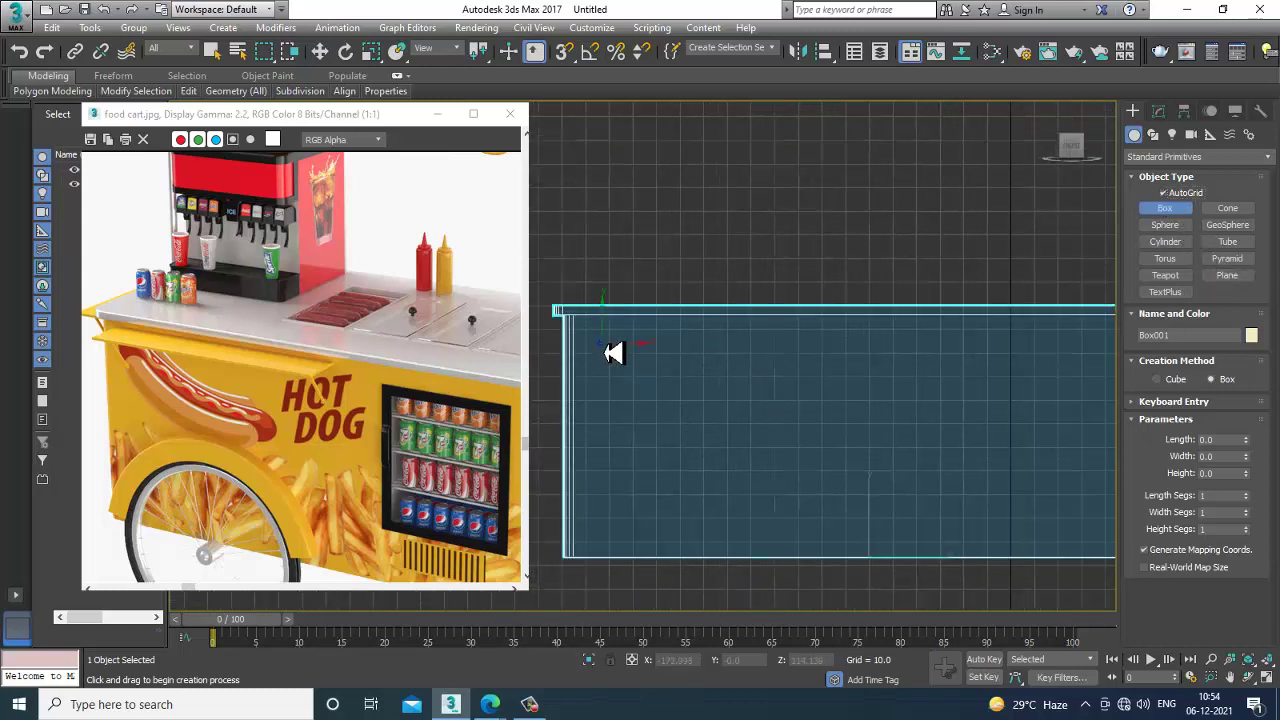
pyautogui.moveTo(586, 326); pyautogui.dragTo(915, 342)
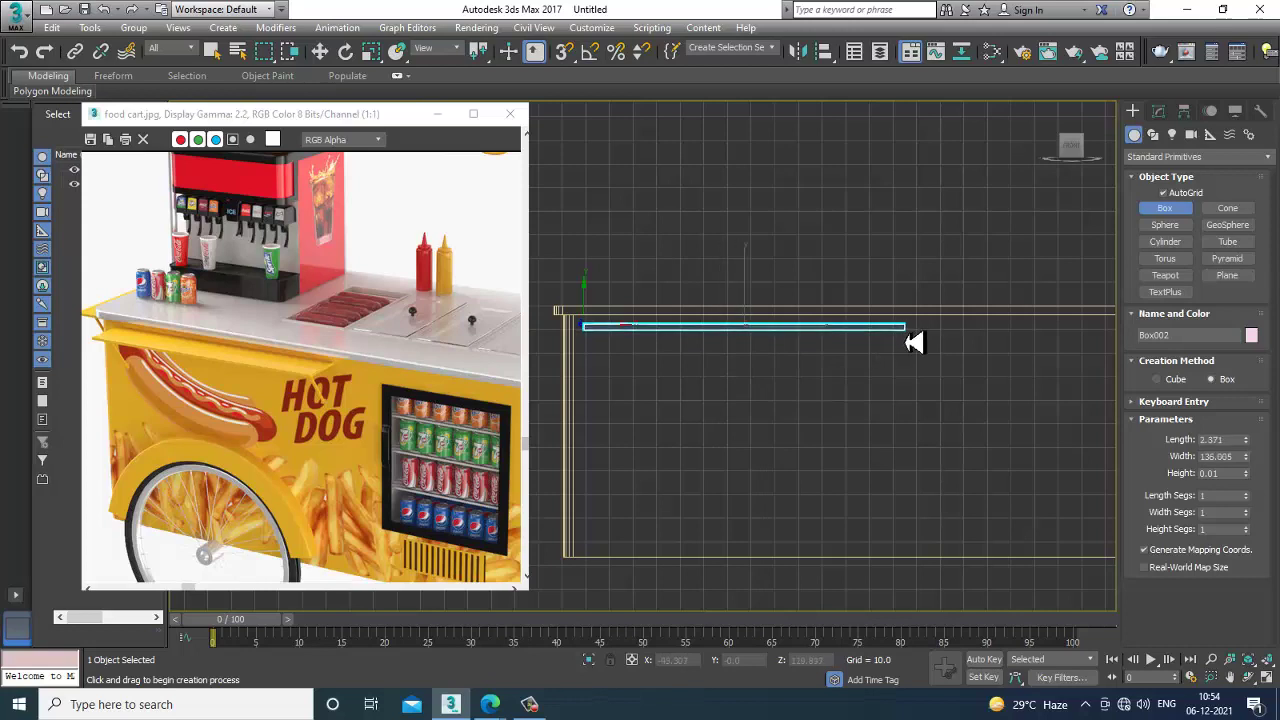
pyautogui.rightClick(918, 410)
pyautogui.rightClick(926, 435)
pyautogui.hotkey('alt', 'w')
pyautogui.moveTo(955, 295); pyautogui.dragTo(936, 293, button='middle')
pyautogui.hotkey('alt', 'w')
pyautogui.click(1164, 208)
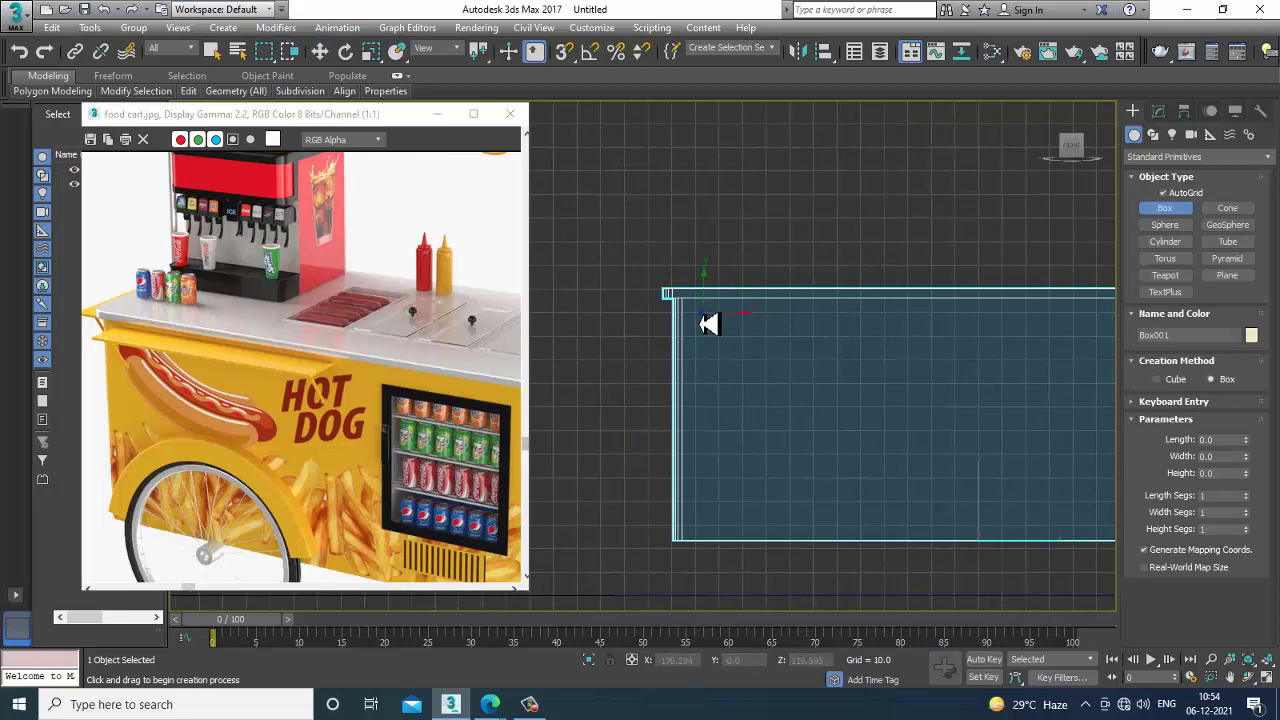
pyautogui.moveTo(706, 318); pyautogui.dragTo(1037, 322)
pyautogui.click(1047, 390)
pyautogui.rightClick(1047, 390)
pyautogui.hotkey('alt', 'w')
pyautogui.middleClick(914, 480)
pyautogui.hotkey('alt', 'w')
pyautogui.keyDown('alt'); pyautogui.moveTo(908, 480); pyautogui.dragTo(946, 371, button='middle'); pyautogui.keyUp('alt')
pyautogui.press('Delete')
pyautogui.click(966, 294)
pyautogui.hotkey('alt', 'w')
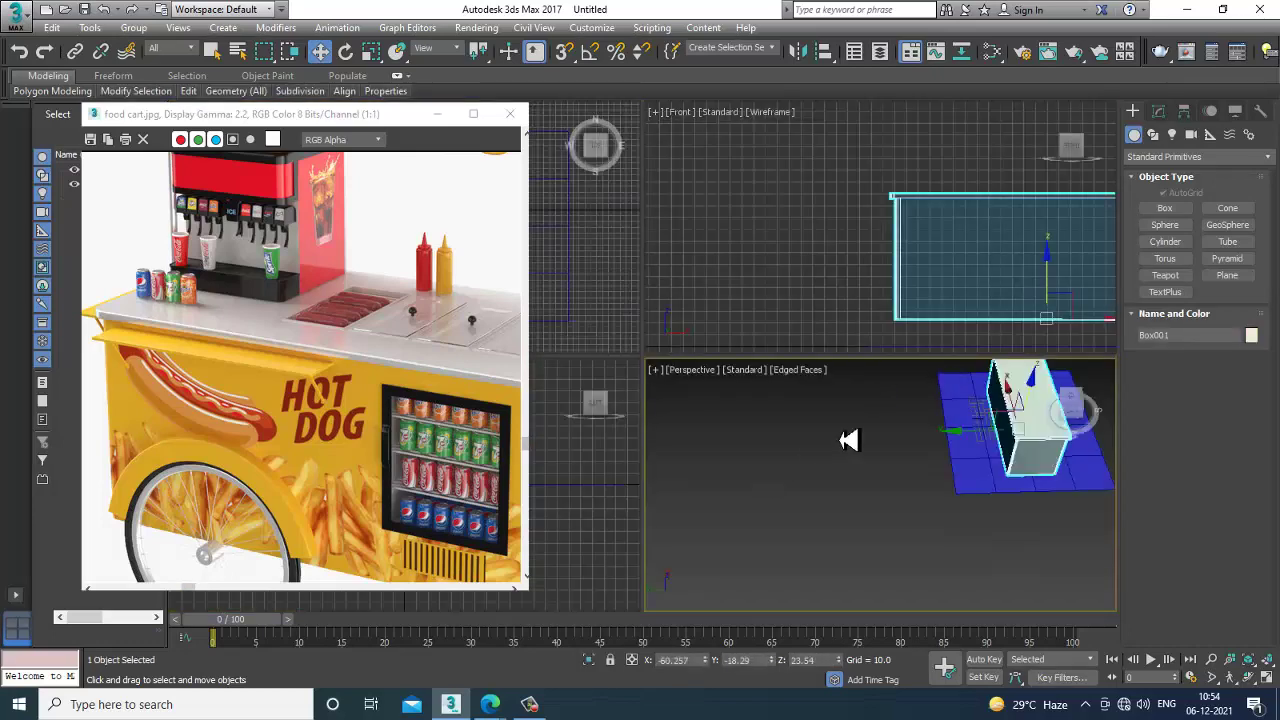
# - Draw a thin box just above the countertop in the front view, about 2 long, 129 wide and 36 high
pyautogui.moveTo(937, 294); pyautogui.dragTo(857, 297, button='middle')
pyautogui.hotkey('alt', 'w')
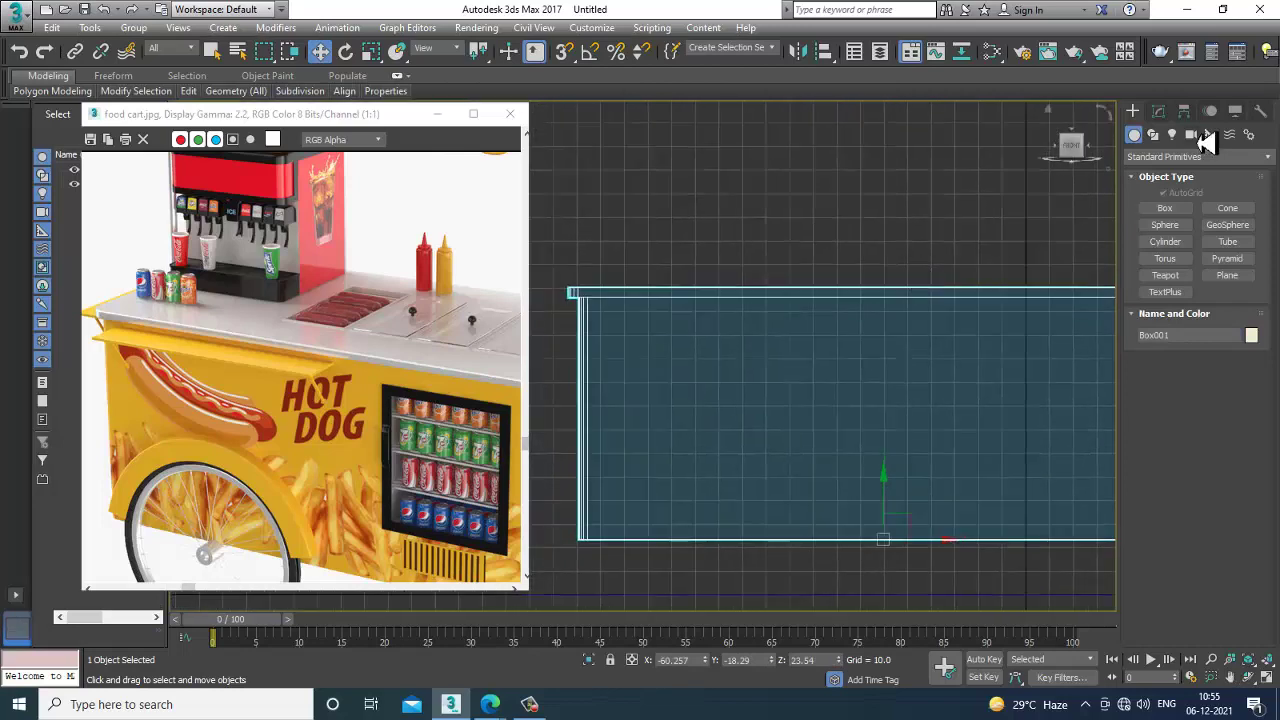
pyautogui.click(1165, 208)
pyautogui.moveTo(622, 286); pyautogui.dragTo(905, 285)
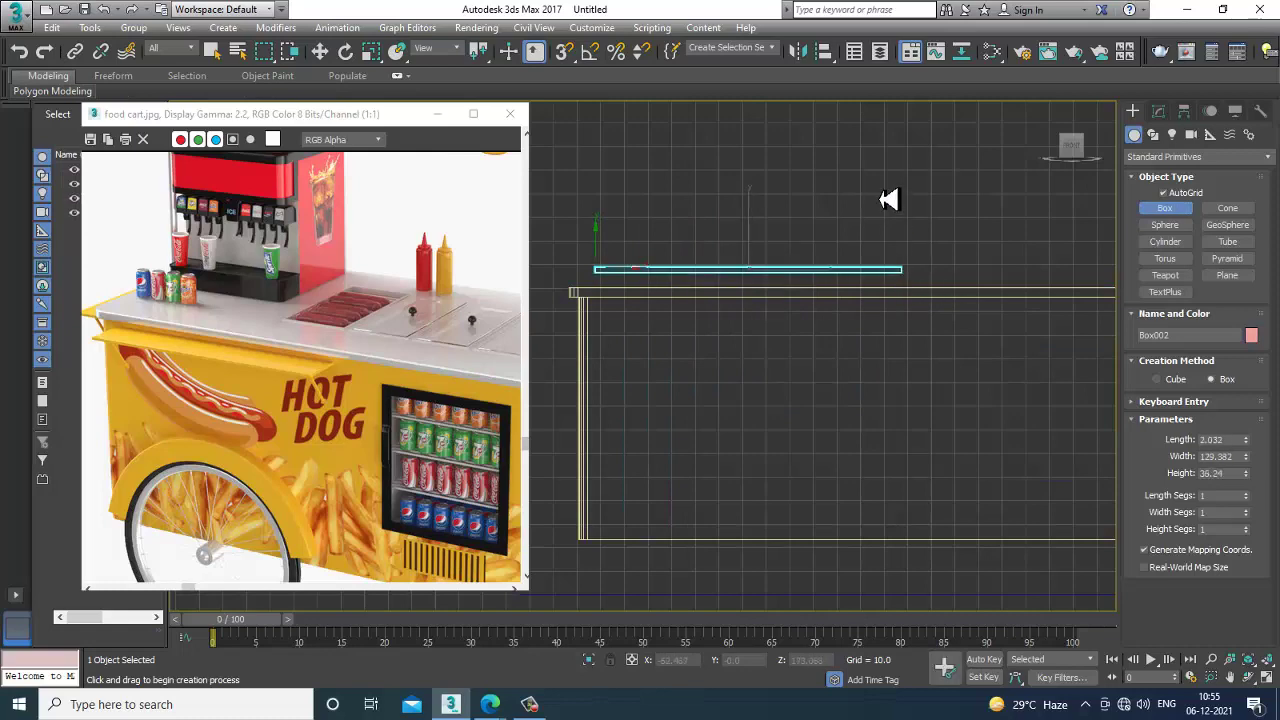
pyautogui.click(890, 199)
pyautogui.press('w')
pyautogui.hotkey('alt', 'w')
pyautogui.press('z')
pyautogui.hotkey('alt', 'w')
pyautogui.scroll(-4, 988, 443)
pyautogui.keyDown('alt'); pyautogui.moveTo(988, 443); pyautogui.dragTo(820, 420, button='middle'); pyautogui.keyUp('alt')
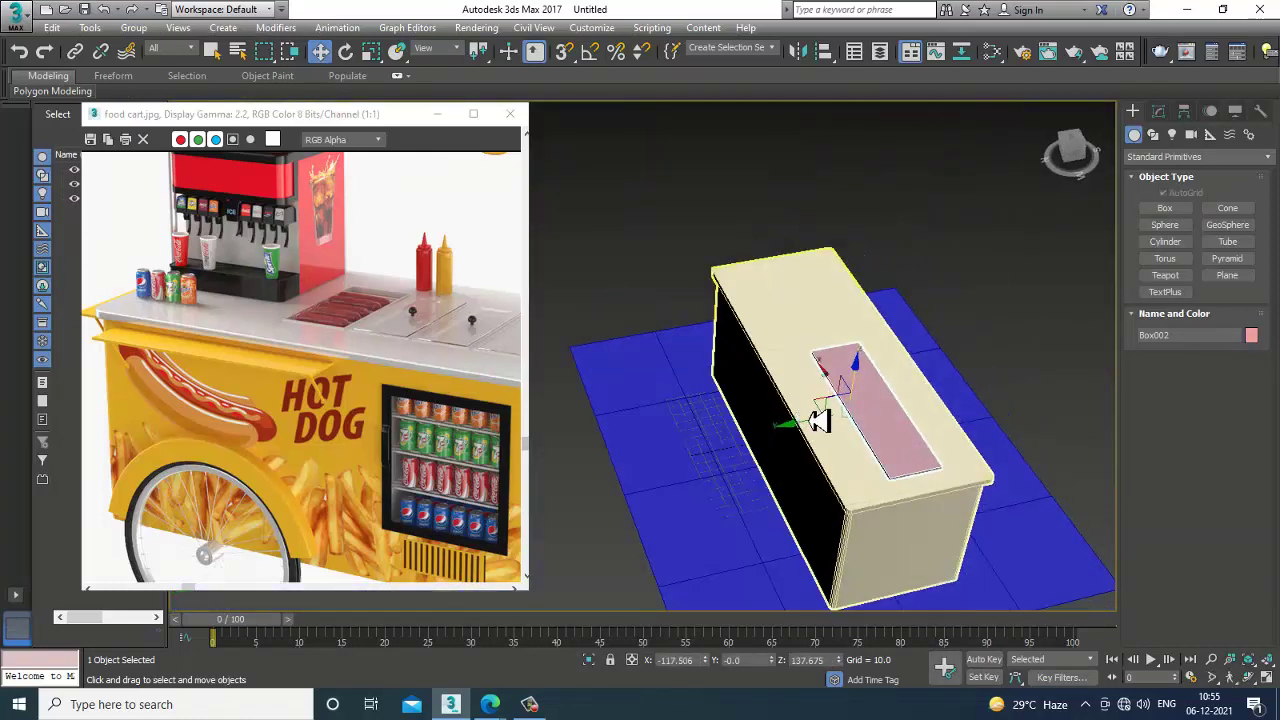
# - Move the thin box out past the cart's long side to Y 57.621 and down below the countertop to Z 118.876
pyautogui.moveTo(808, 428); pyautogui.dragTo(738, 443)
pyautogui.keyDown('alt'); pyautogui.moveTo(738, 443); pyautogui.dragTo(860, 378, button='middle'); pyautogui.keyUp('alt')
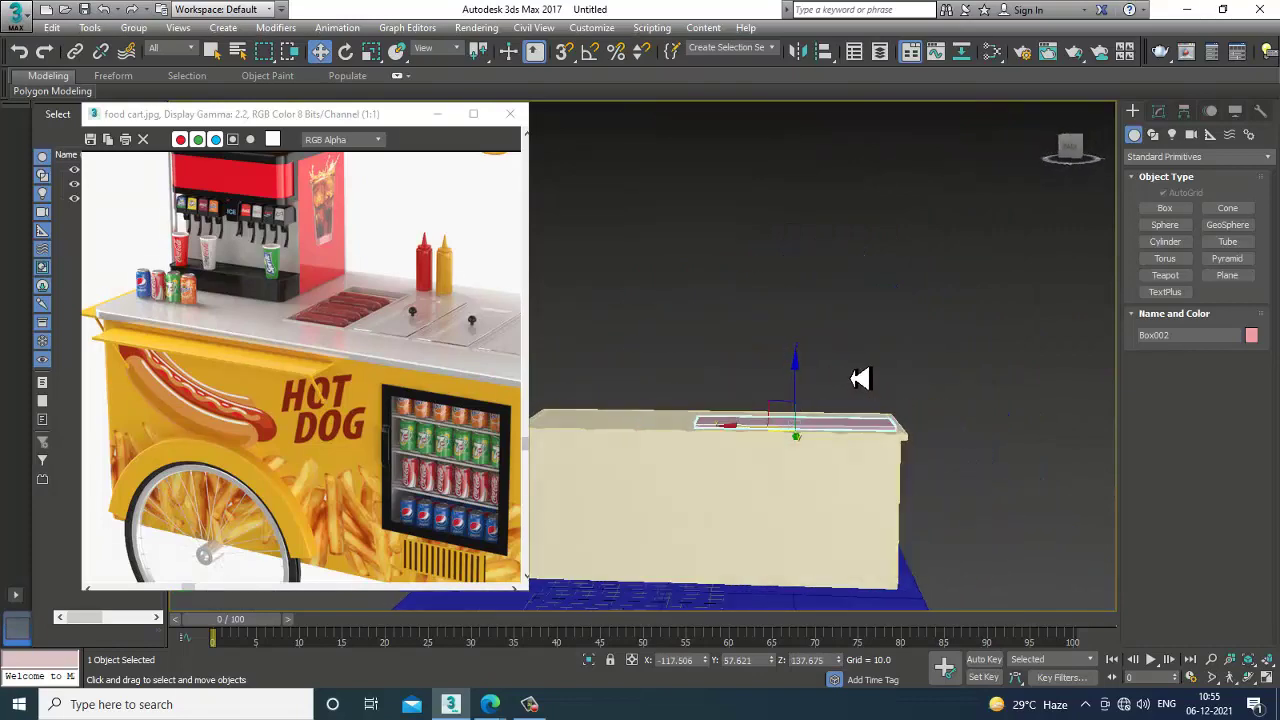
pyautogui.moveTo(798, 402); pyautogui.dragTo(815, 430)
pyautogui.keyDown('alt'); pyautogui.moveTo(815, 430); pyautogui.dragTo(906, 436, button='middle'); pyautogui.keyUp('alt')
pyautogui.moveTo(412, 443); pyautogui.dragTo(336, 420, button='middle')
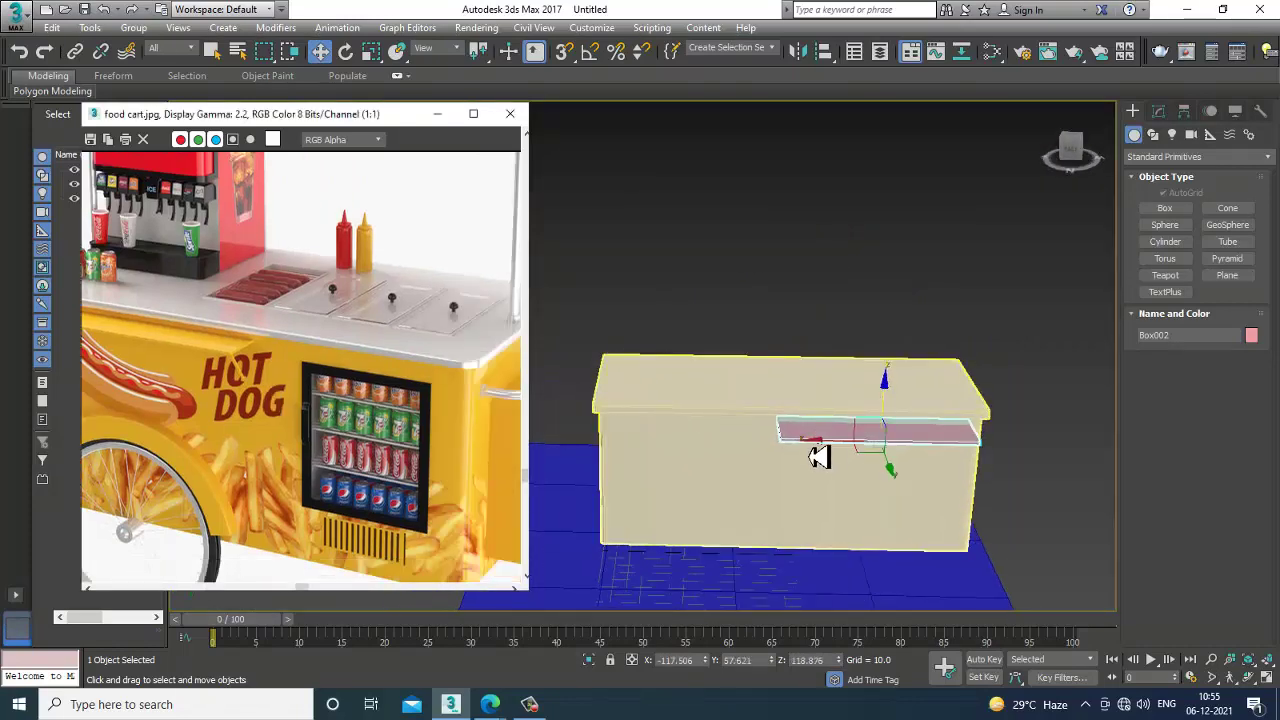
# - Scale the shelf box down to about 77% in X and 58% in Y
pyautogui.moveTo(868, 455); pyautogui.dragTo(889, 457, button='middle')
pyautogui.press('r')
pyautogui.moveTo(983, 457); pyautogui.dragTo(973, 457)
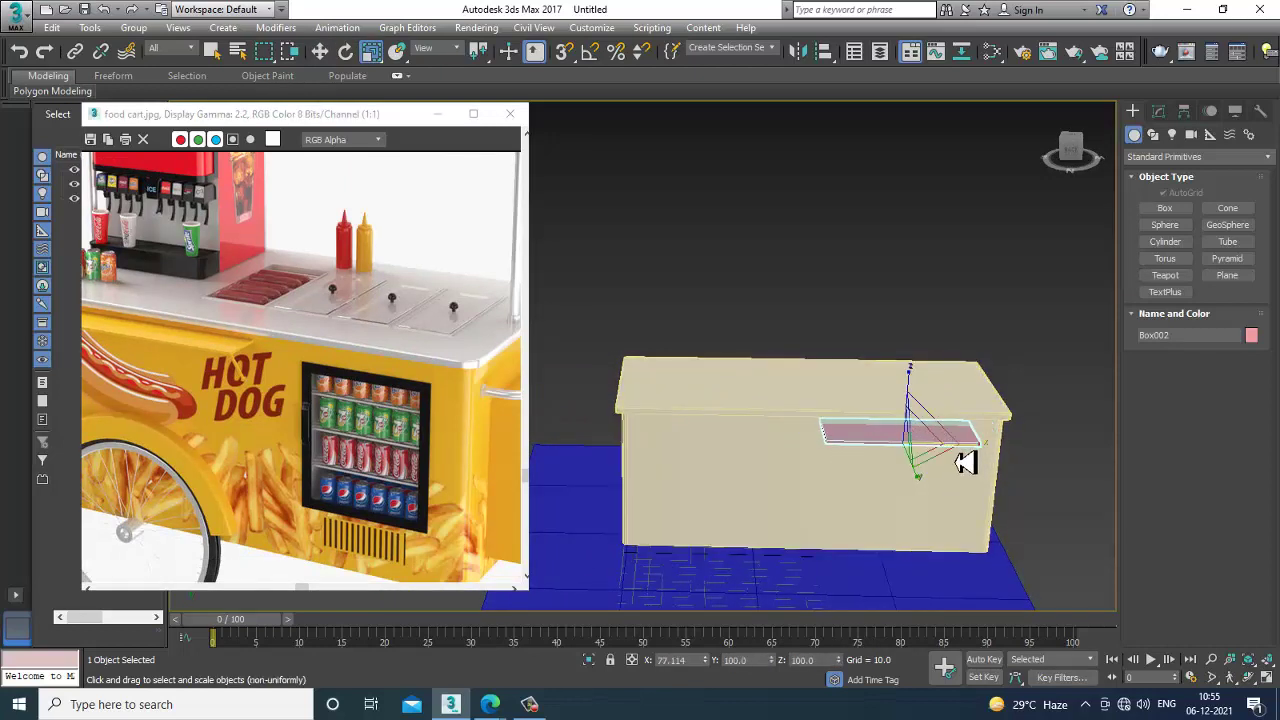
pyautogui.keyDown('alt'); pyautogui.moveTo(965, 461); pyautogui.dragTo(923, 506, button='middle'); pyautogui.keyUp('alt')
pyautogui.press('r')
pyautogui.press('r')
pyautogui.moveTo(928, 520); pyautogui.dragTo(927, 491)
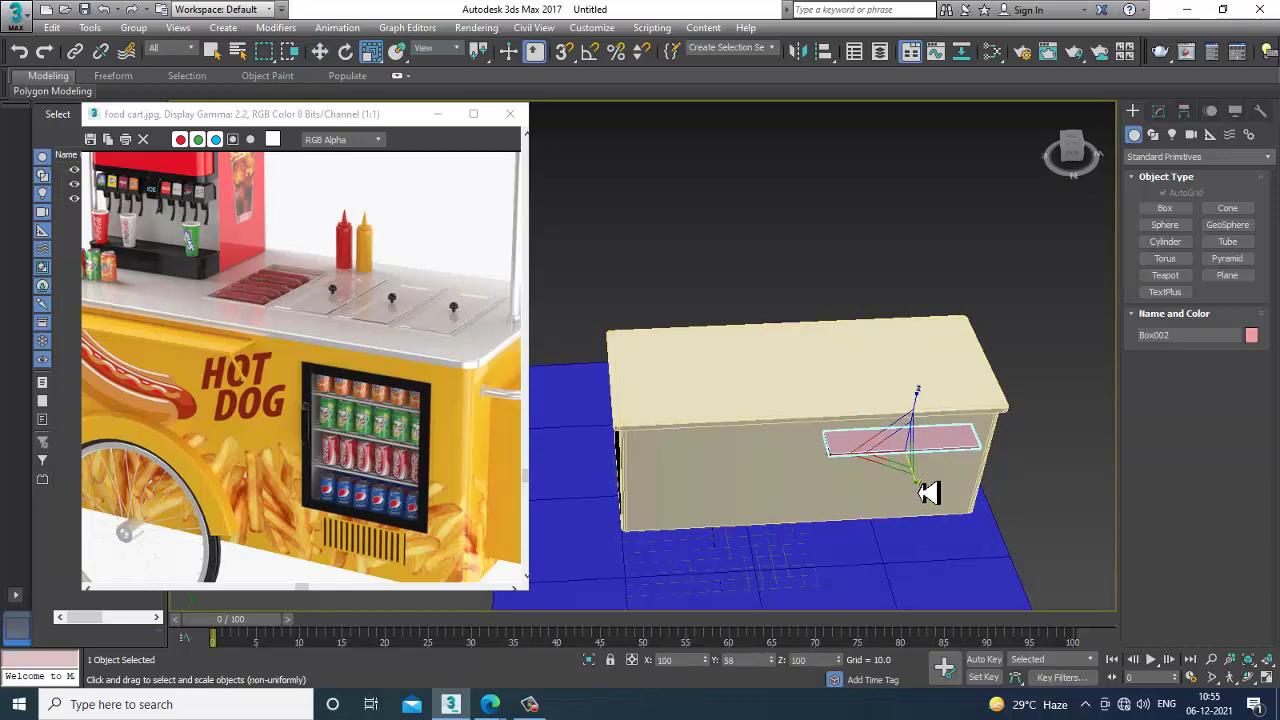
# - Move the shelf box against the cart's long side and slide it along X to near the end of the cart
pyautogui.press('w')
pyautogui.keyDown('alt'); pyautogui.moveTo(930, 496); pyautogui.dragTo(879, 399, button='middle'); pyautogui.keyUp('alt')
pyautogui.moveTo(960, 484); pyautogui.dragTo(960, 467)
pyautogui.keyDown('alt'); pyautogui.moveTo(963, 466); pyautogui.dragTo(837, 443, button='middle'); pyautogui.keyUp('alt')
pyautogui.moveTo(860, 455); pyautogui.dragTo(731, 450)
pyautogui.moveTo(334, 343); pyautogui.dragTo(415, 325, button='middle')
# - Select the vertices at the cart body's end away from the shelf and move them outward to X -216.405 to lengthen the cart
pyautogui.keyDown('alt'); pyautogui.moveTo(960, 480); pyautogui.dragTo(880, 427, button='middle'); pyautogui.keyUp('alt')
pyautogui.click(934, 457)
pyautogui.press('1')
pyautogui.moveTo(833, 399); pyautogui.dragTo(859, 394)
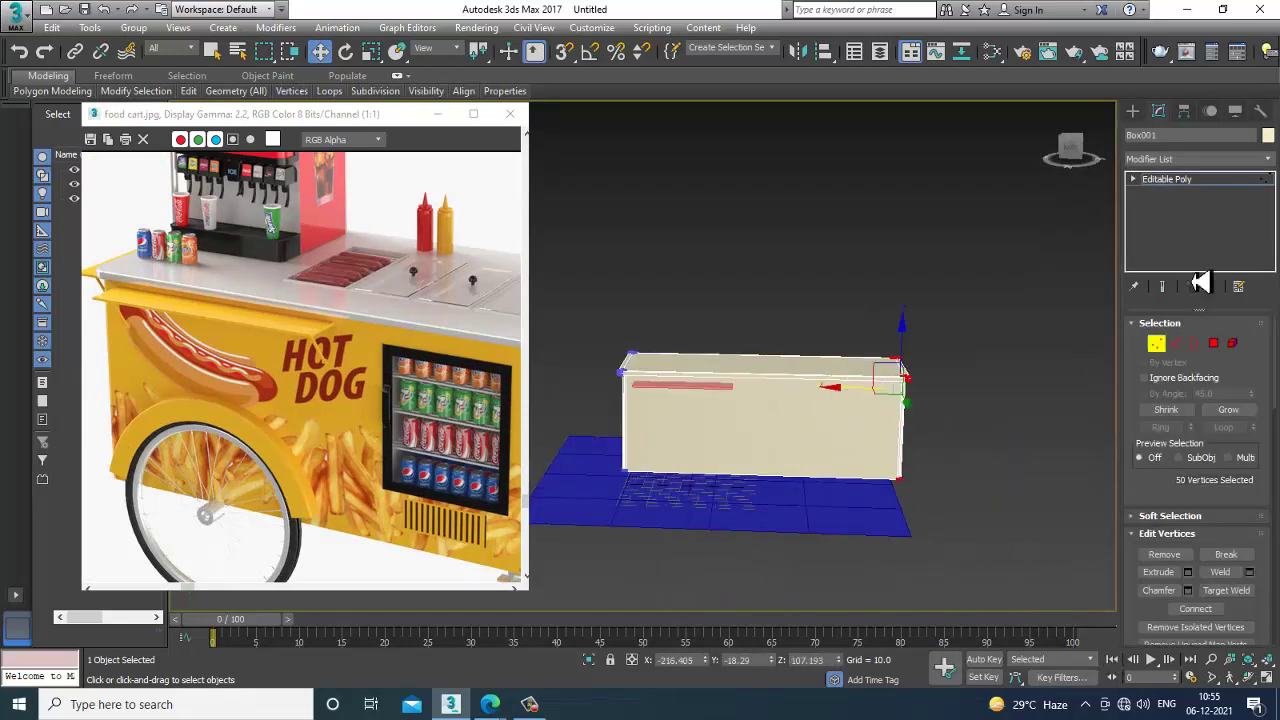
# - Select the cart body and shelf box without the ground plane and move them together along X towards the plane's middle
pyautogui.click(1184, 185)
pyautogui.moveTo(586, 254); pyautogui.dragTo(1111, 587)
pyautogui.keyDown('alt'); pyautogui.moveTo(1020, 517); pyautogui.dragTo(846, 598); pyautogui.keyUp('alt')
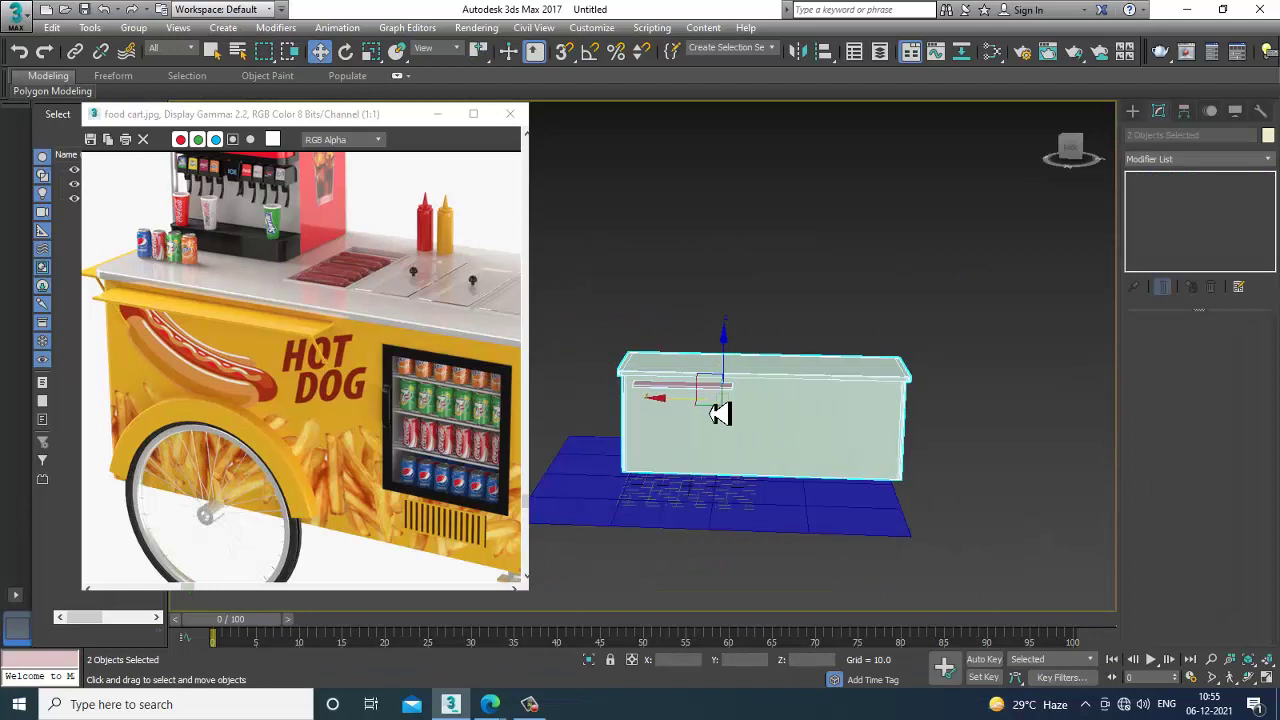
pyautogui.moveTo(672, 411); pyautogui.dragTo(634, 409)
pyautogui.click(898, 188)
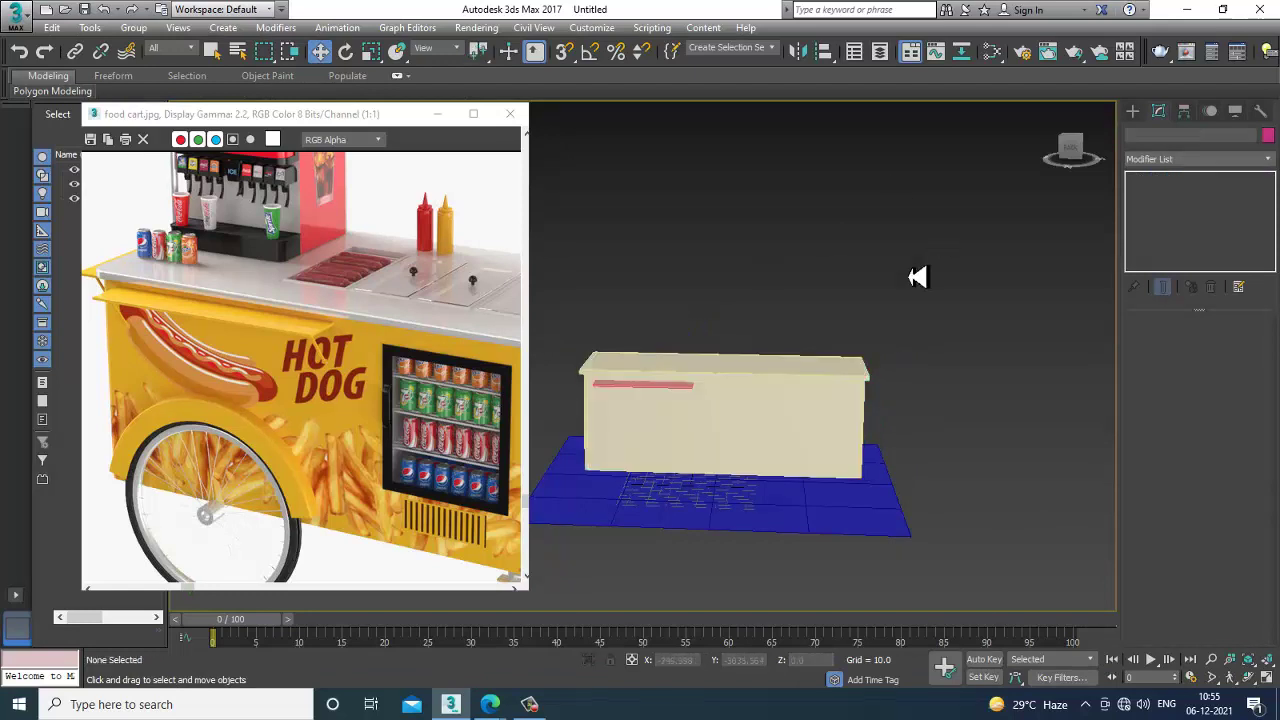
# - Convert the shelf box to an Editable Poly and select its top polygon
pyautogui.scroll(3, 797, 404)
pyautogui.scroll(1, 318, 385)
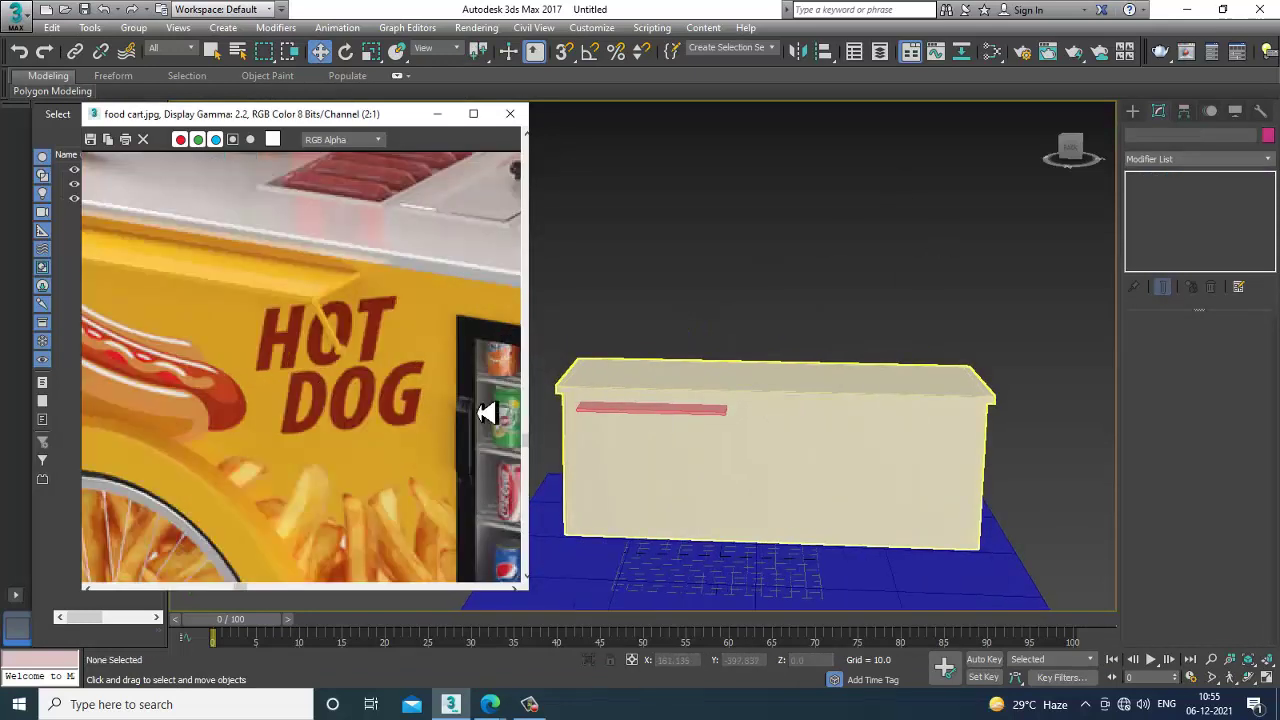
pyautogui.keyDown('alt'); pyautogui.moveTo(803, 446); pyautogui.dragTo(849, 443, button='middle'); pyautogui.keyUp('alt')
pyautogui.click(700, 412)
pyautogui.press('z')
pyautogui.rightClick(800, 392)
pyautogui.moveTo(835, 557)
pyautogui.click(935, 569)
pyautogui.click(840, 400)
pyautogui.keyDown('alt'); pyautogui.moveTo(837, 400); pyautogui.dragTo(890, 407, button='middle'); pyautogui.keyUp('alt')
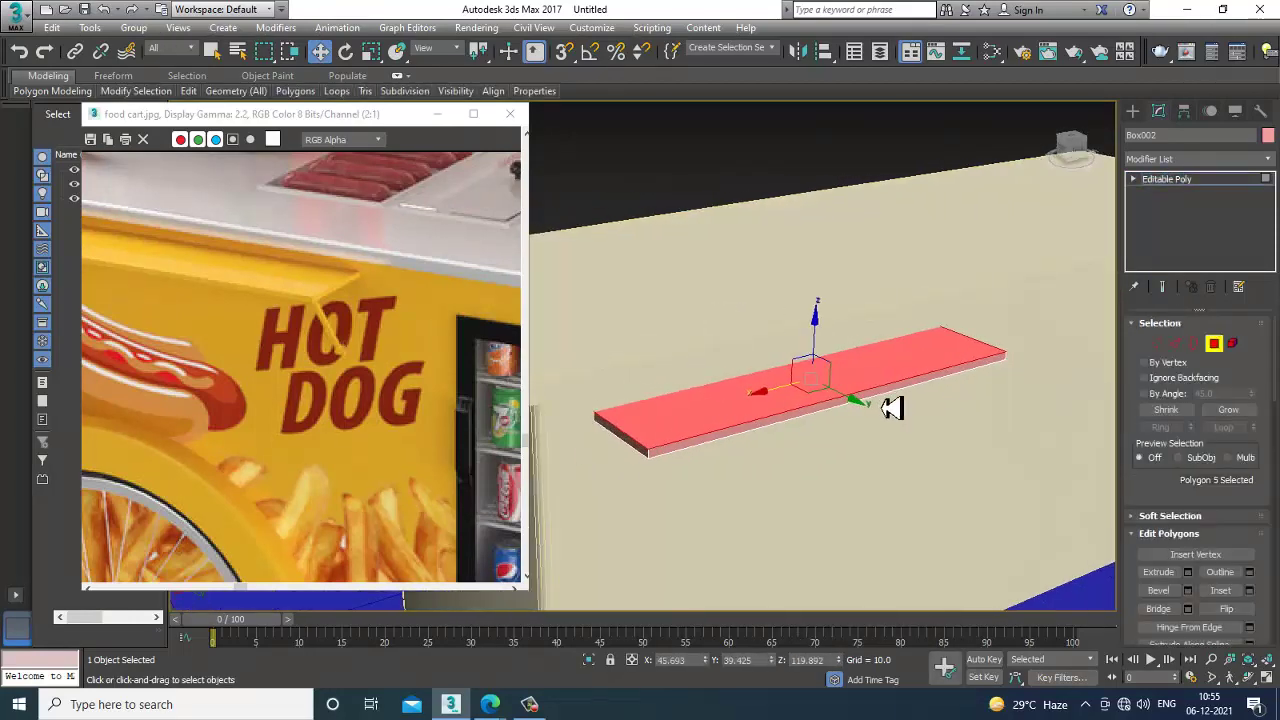
# - Leave polygon editing and shift the whole shelf about 1.1 units along Y, away from the cart's side
pyautogui.click(1197, 184)
pyautogui.keyDown('alt'); pyautogui.moveTo(945, 282); pyautogui.dragTo(1010, 306, button='middle'); pyautogui.keyUp('alt')
pyautogui.scroll(3, 1008, 307)
pyautogui.moveTo(875, 430); pyautogui.dragTo(888, 433)
# - Inset the shelf's top polygon slightly to leave a thin rim along its edges
pyautogui.press('4')
pyautogui.click(806, 385)
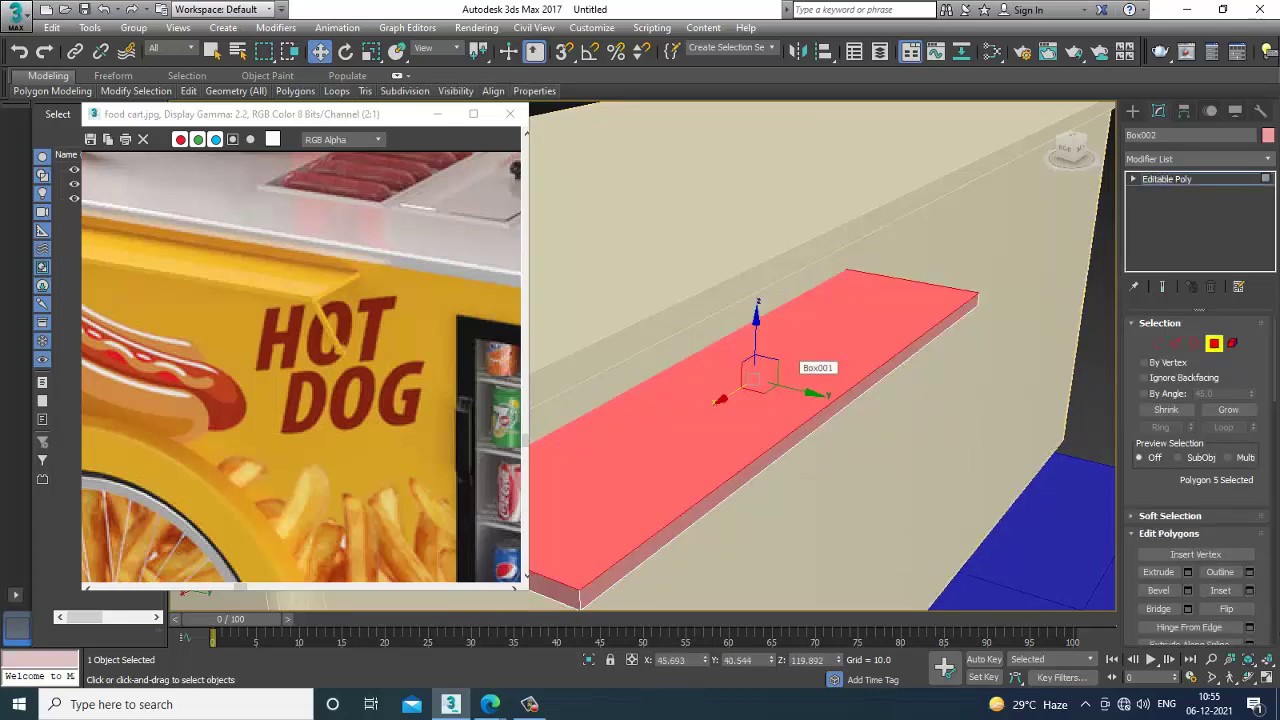
pyautogui.click(1250, 590)
pyautogui.click(651, 411)
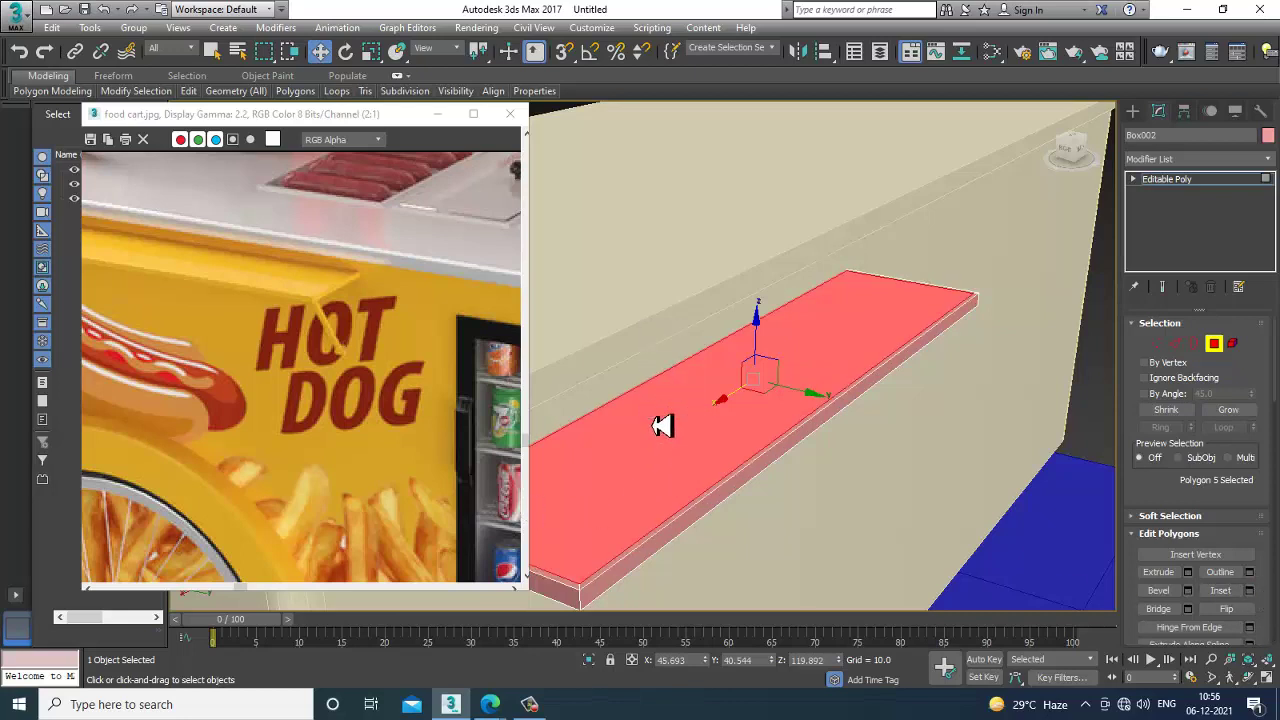
# - Extrude the inset top polygon by -0.803 to recess the shelf surface, and leave polygon editing
pyautogui.click(1188, 572)
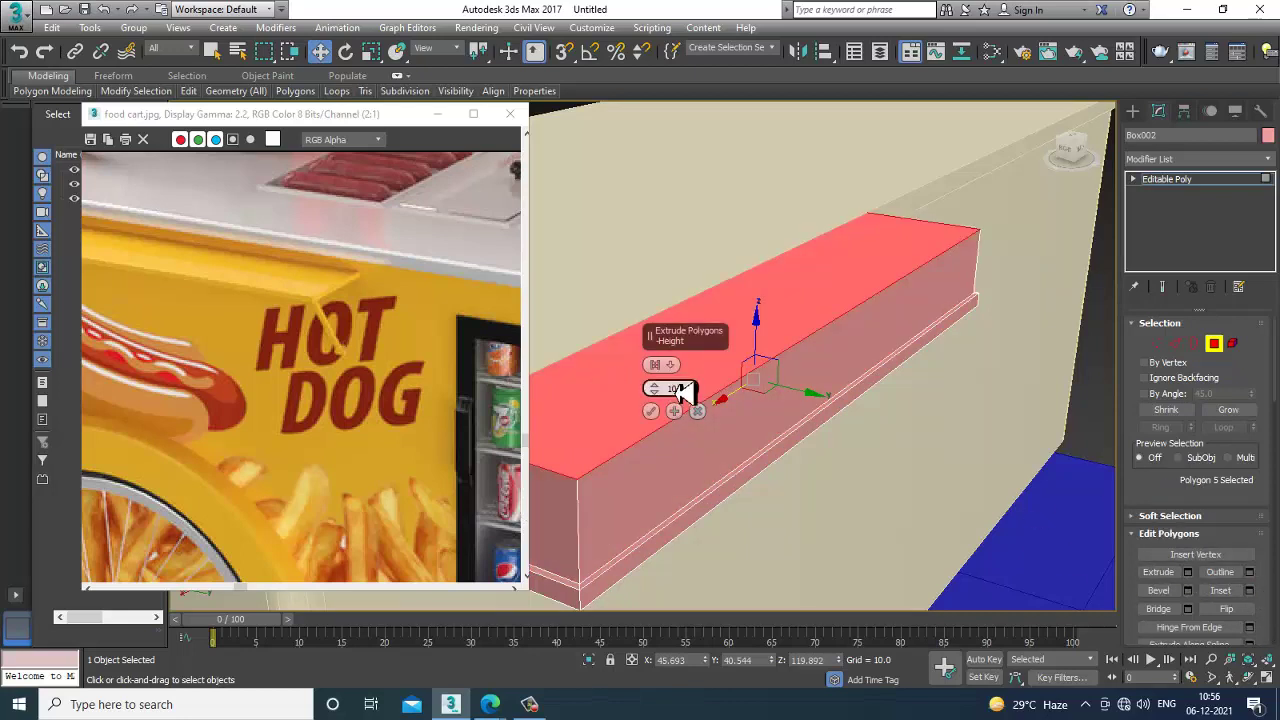
pyautogui.moveTo(656, 396); pyautogui.dragTo(694, 466)
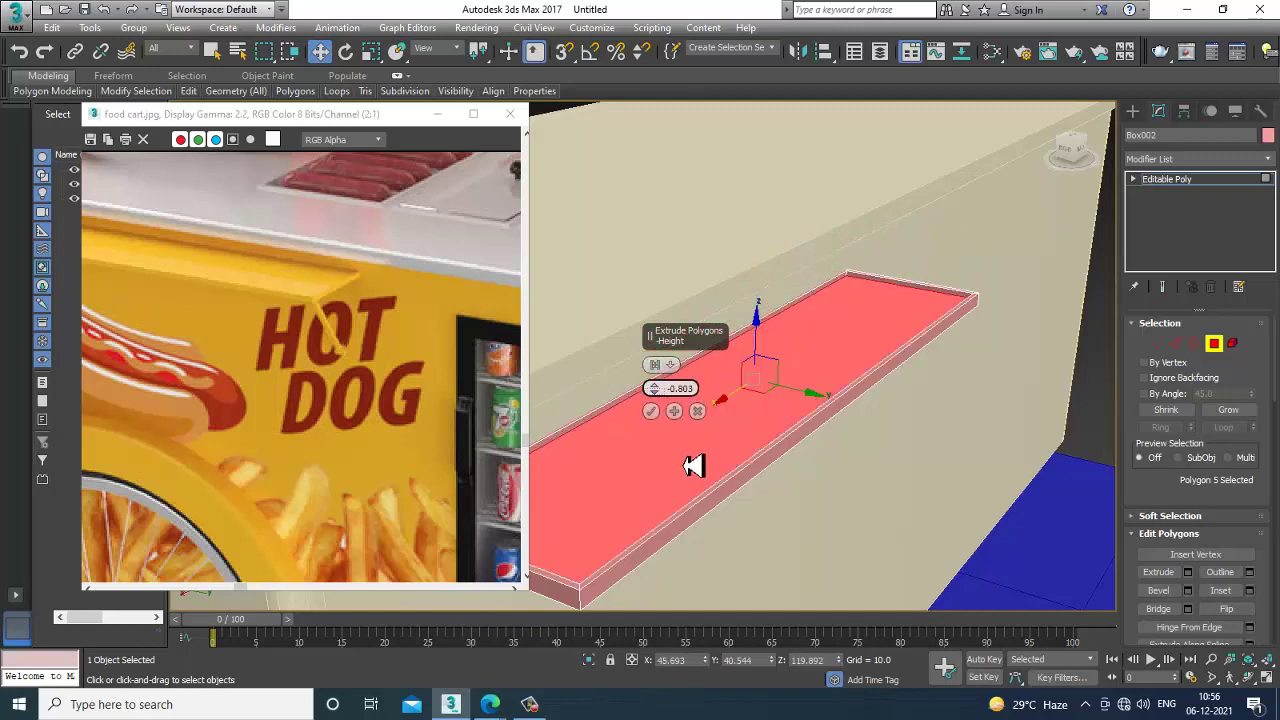
pyautogui.click(651, 412)
pyautogui.keyDown('alt'); pyautogui.moveTo(657, 418); pyautogui.dragTo(828, 438, button='middle'); pyautogui.keyUp('alt')
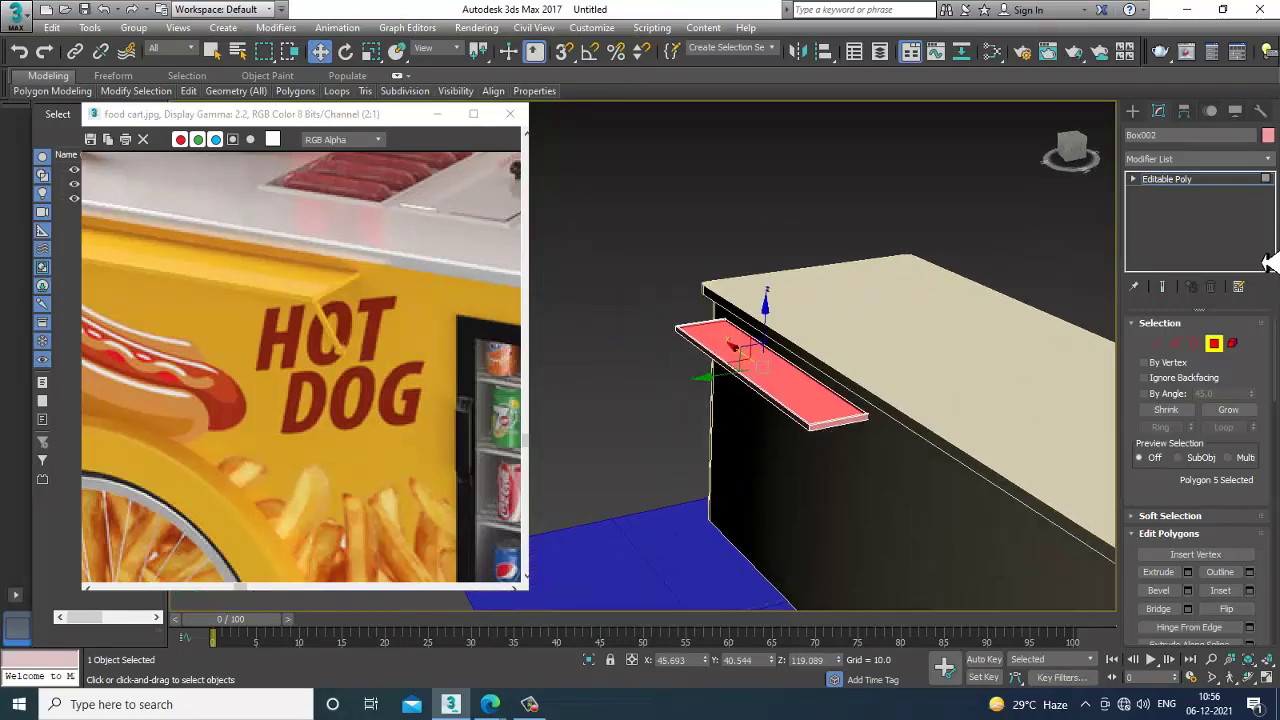
pyautogui.click(1192, 184)
# - In the side view, select the shelf's outer-edge vertices and move them inward to Y 48.136 to make the shelf narrower
pyautogui.keyDown('alt'); pyautogui.moveTo(914, 394); pyautogui.dragTo(820, 434, button='middle'); pyautogui.keyUp('alt')
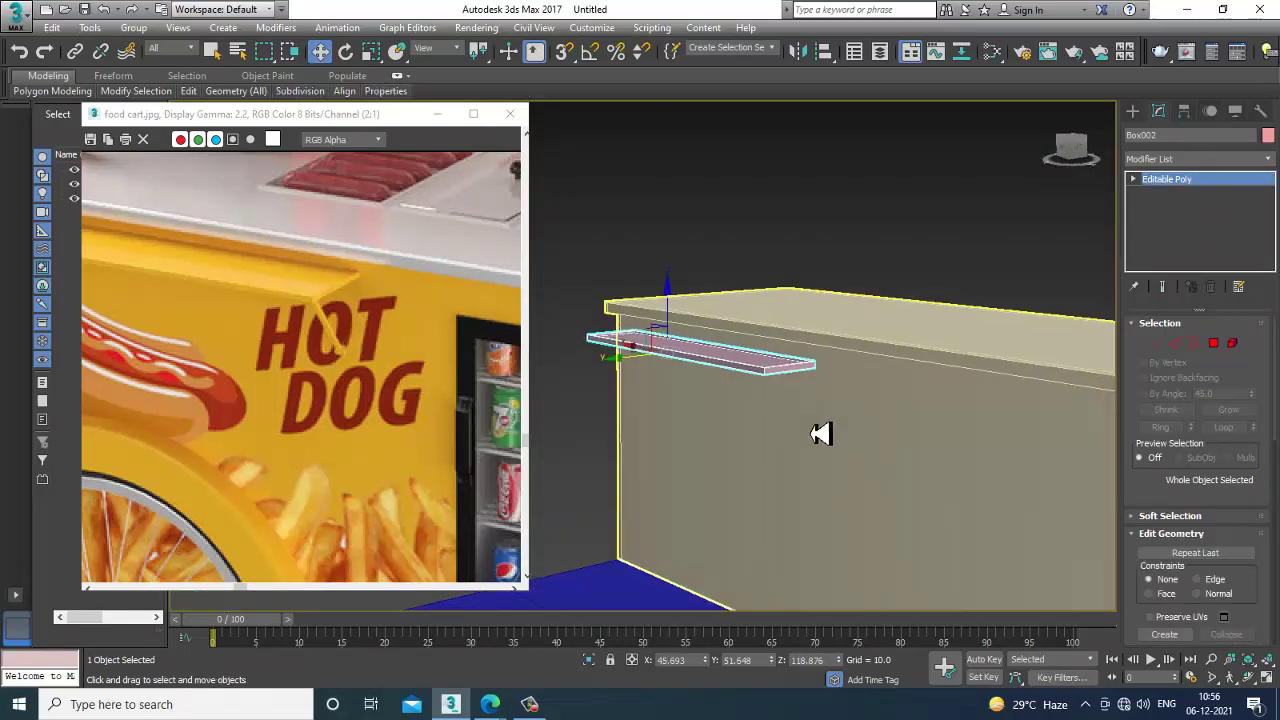
pyautogui.hotkey('alt', 'w')
pyautogui.middleClick(588, 508)
pyautogui.press('z')
pyautogui.hotkey('alt', 'w')
pyautogui.scroll(-3, 628, 443)
pyautogui.moveTo(640, 425); pyautogui.dragTo(800, 330, button='middle')
pyautogui.scroll(-3, 760, 290)
pyautogui.press('1')
pyautogui.moveTo(600, 220); pyautogui.dragTo(749, 377)
pyautogui.moveTo(765, 297); pyautogui.dragTo(766, 299)
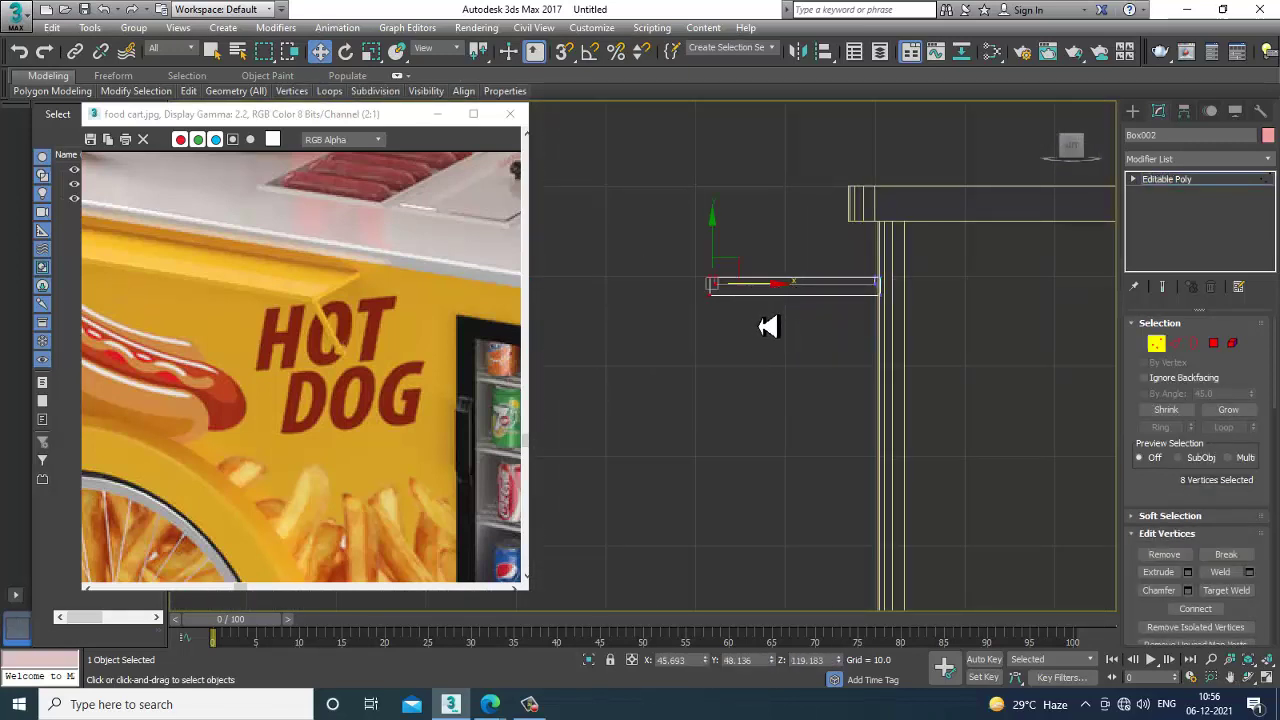
# - Draw a straight diagonal line from the shelf's lower outer corner down to the cart's side wall as a support brace
pyautogui.click(1135, 110)
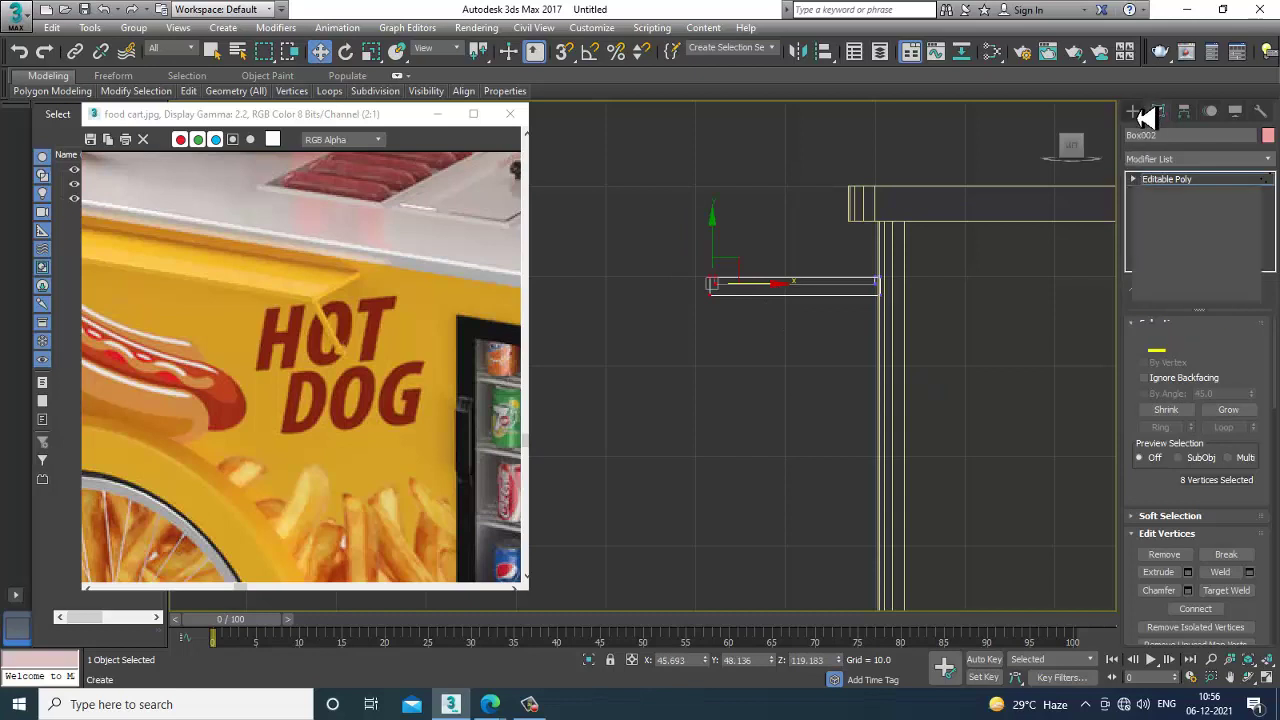
pyautogui.click(1172, 134)
pyautogui.click(1153, 134)
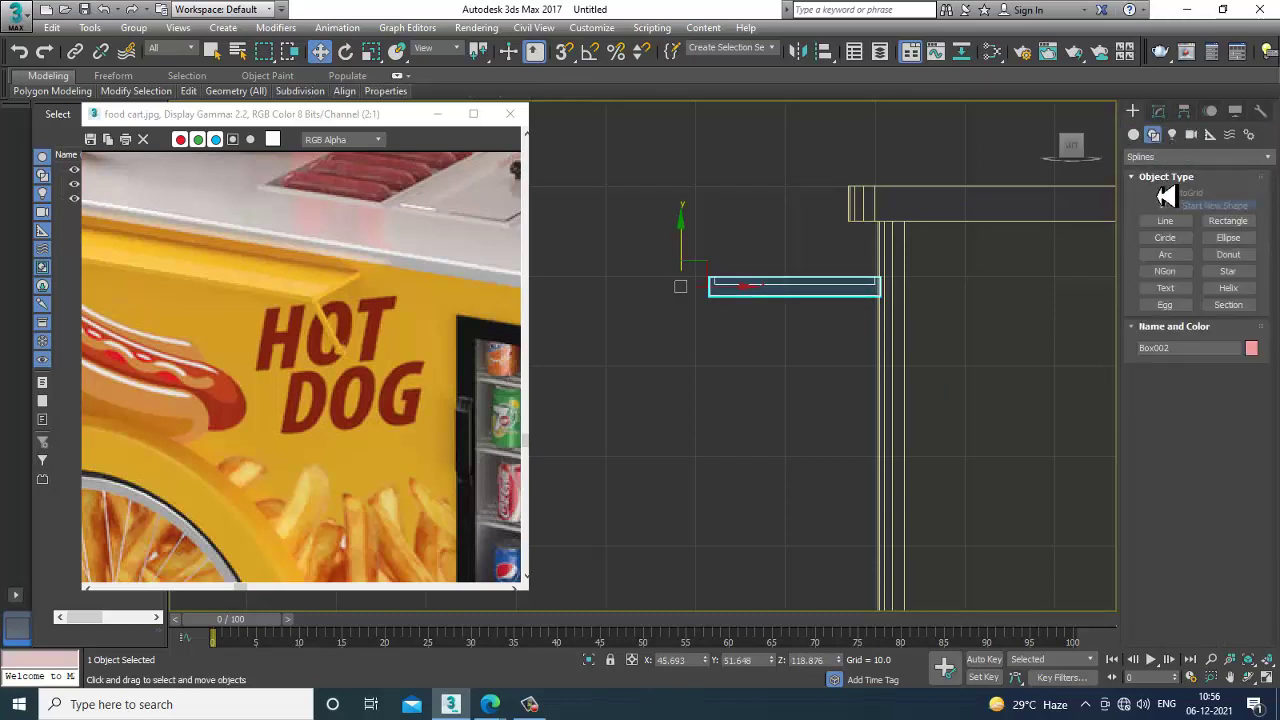
pyautogui.click(1165, 222)
pyautogui.click(1165, 194)
pyautogui.click(709, 296)
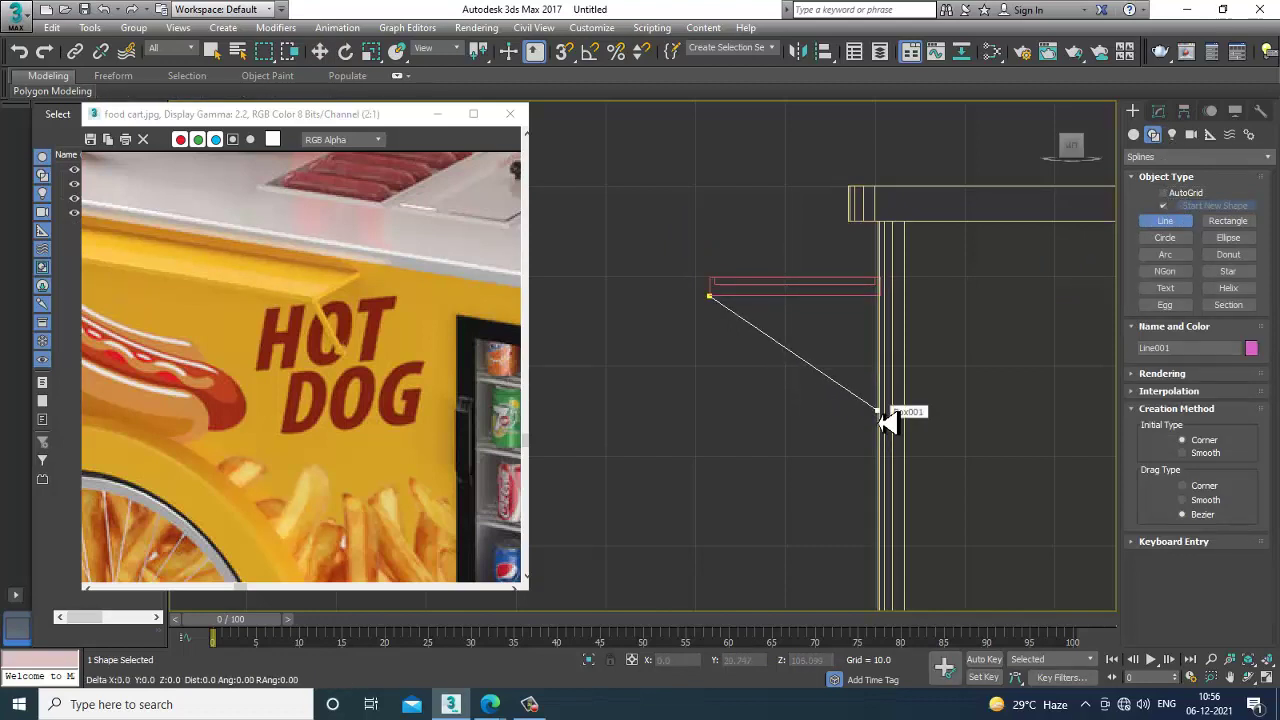
pyautogui.click(878, 410)
pyautogui.press('w')
# - Enable the brace line in the viewport with a rectangular cross-section of length 1.62 and width 0.8
pyautogui.hotkey('alt', 'w')
pyautogui.rightClick(920, 476)
pyautogui.hotkey('alt', 'w')
pyautogui.moveTo(869, 449)
pyautogui.keyDown('alt'); pyautogui.mouseDown(button='middle')
pyautogui.moveTo(914, 454)
pyautogui.moveTo(872, 434)
pyautogui.mouseUp(button='middle'); pyautogui.keyUp('alt')
pyautogui.click(1160, 113)
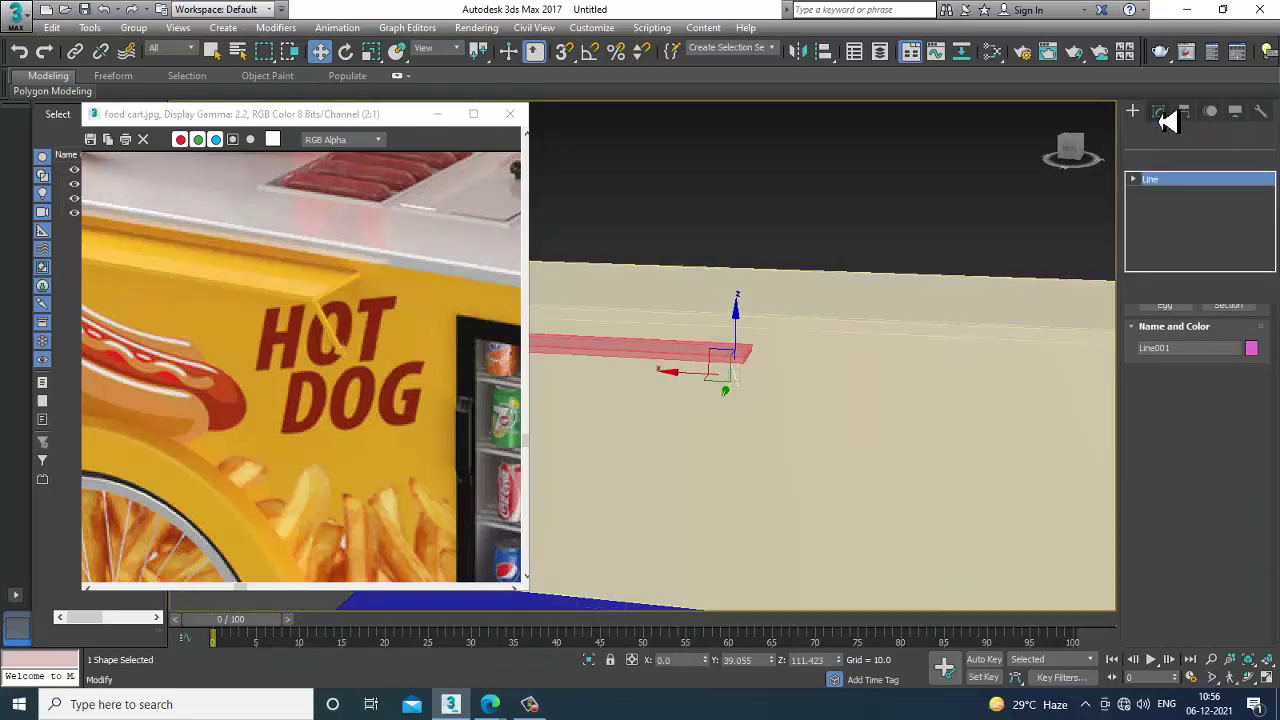
pyautogui.click(1162, 324)
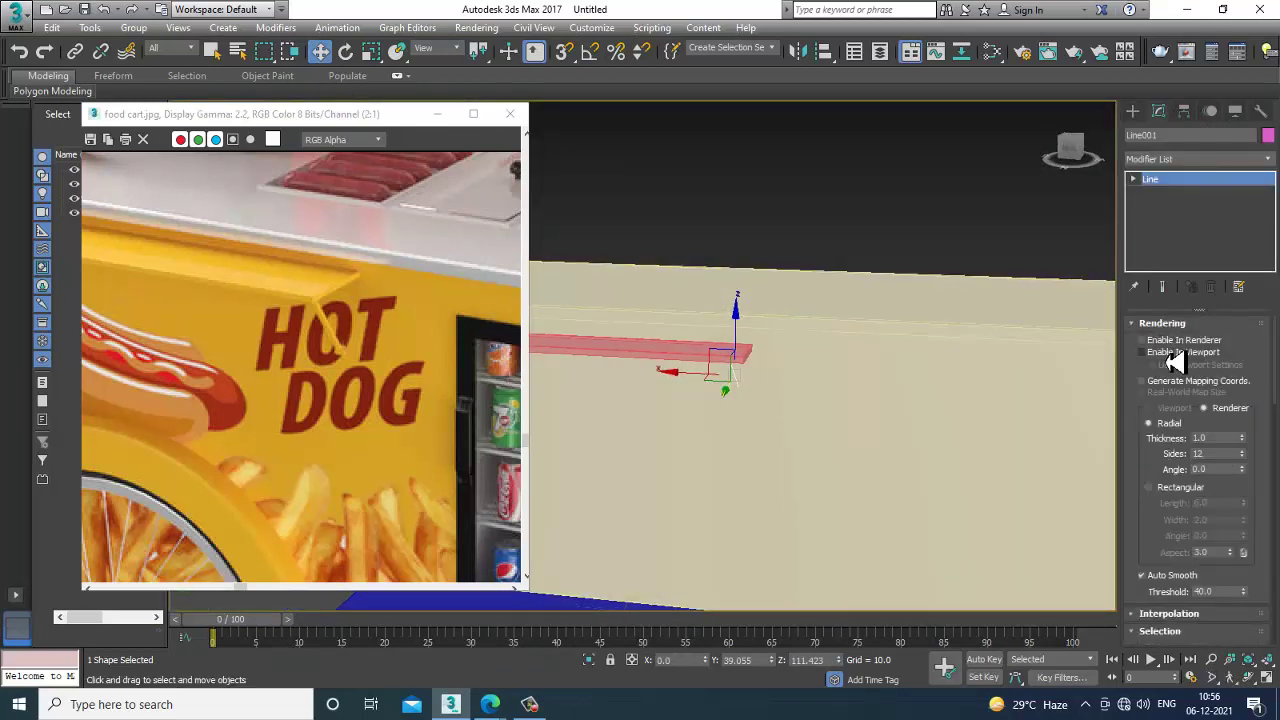
pyautogui.click(1160, 488)
pyautogui.scroll(5, 900, 425)
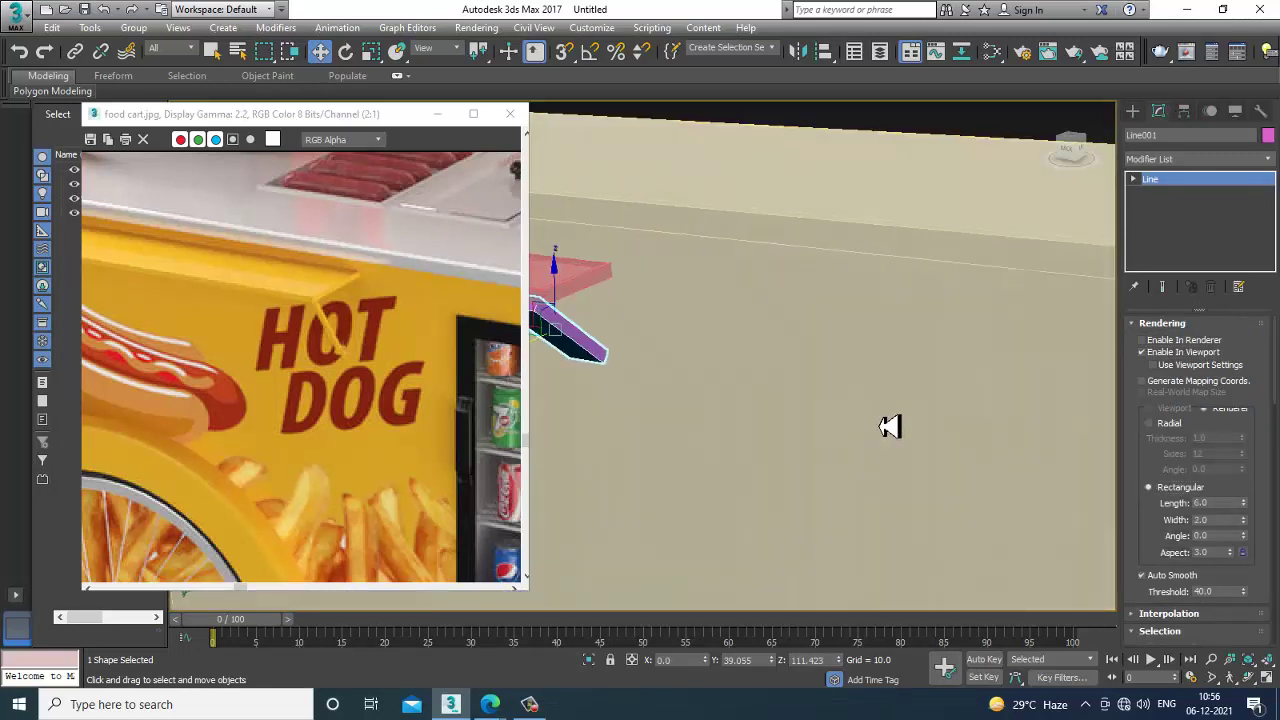
pyautogui.moveTo(1246, 507); pyautogui.dragTo(1262, 579)
pyautogui.moveTo(887, 400); pyautogui.dragTo(1097, 409, button='middle')
pyautogui.keyDown('alt'); pyautogui.moveTo(1097, 409); pyautogui.dragTo(810, 368, button='middle'); pyautogui.keyUp('alt')
# - Refine the brace with a vertex near its lower end and move it to the cart wall to form an upright foot
pyautogui.hotkey('alt', 'w')
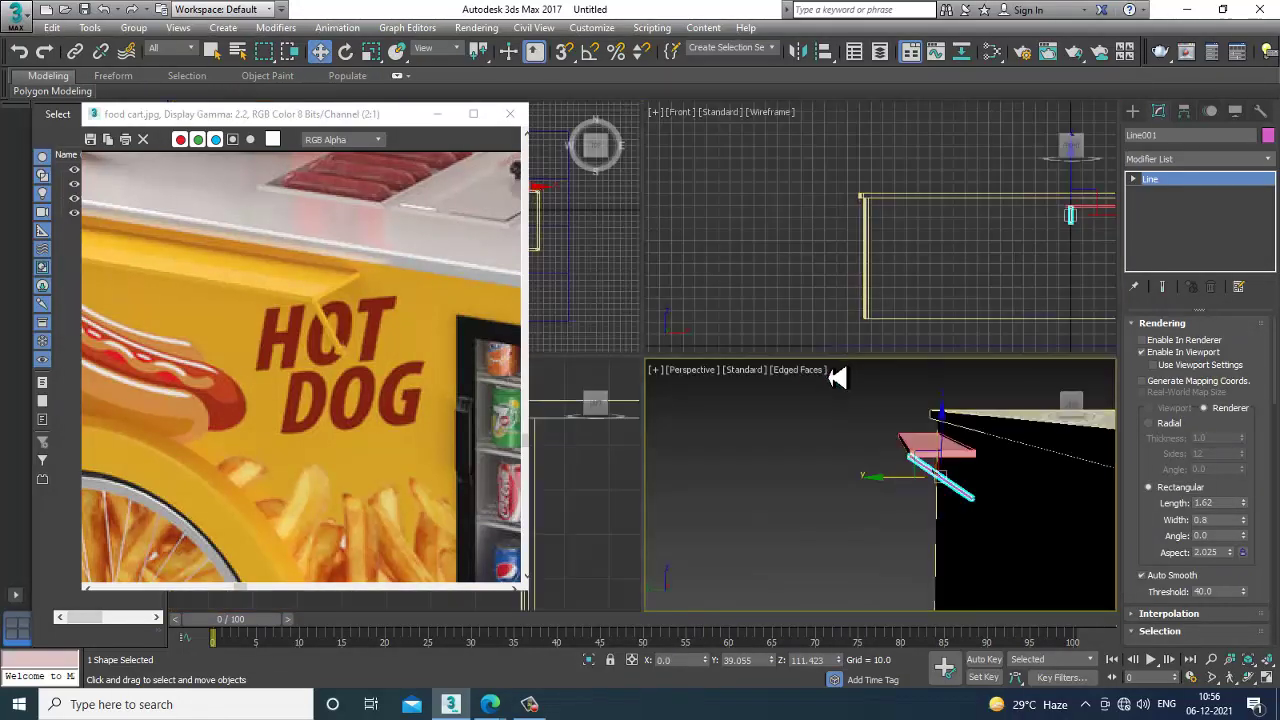
pyautogui.moveTo(602, 487); pyautogui.dragTo(677, 380, button='middle')
pyautogui.hotkey('alt', 'w')
pyautogui.press('z')
pyautogui.scroll(-6, 728, 400)
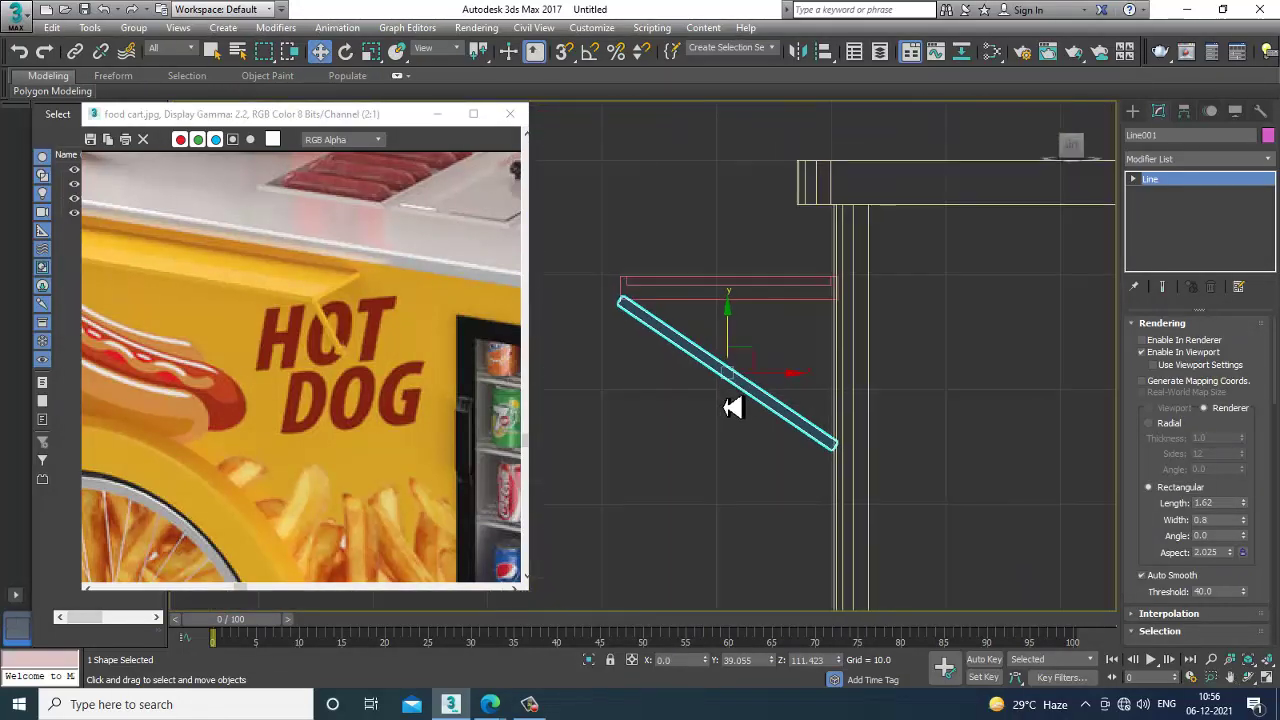
pyautogui.scroll(2, 665, 350)
pyautogui.press('1')
pyautogui.moveTo(634, 295); pyautogui.dragTo(666, 286)
pyautogui.scroll(2, 652, 282)
pyautogui.moveTo(652, 282); pyautogui.dragTo(735, 337, button='middle')
pyautogui.moveTo(886, 429); pyautogui.dragTo(736, 216, button='middle')
pyautogui.moveTo(975, 463); pyautogui.dragTo(929, 413, button='middle')
pyautogui.rightClick(928, 413)
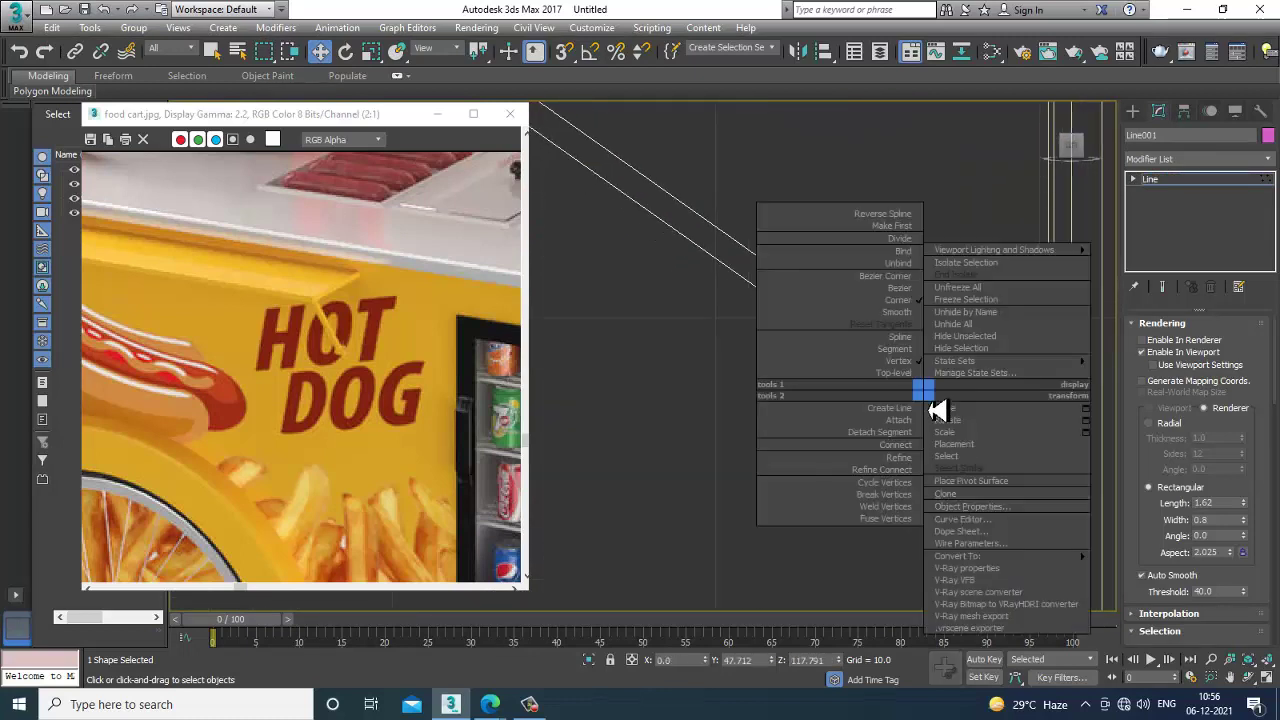
pyautogui.click(914, 471)
pyautogui.press('1')
pyautogui.press('1')
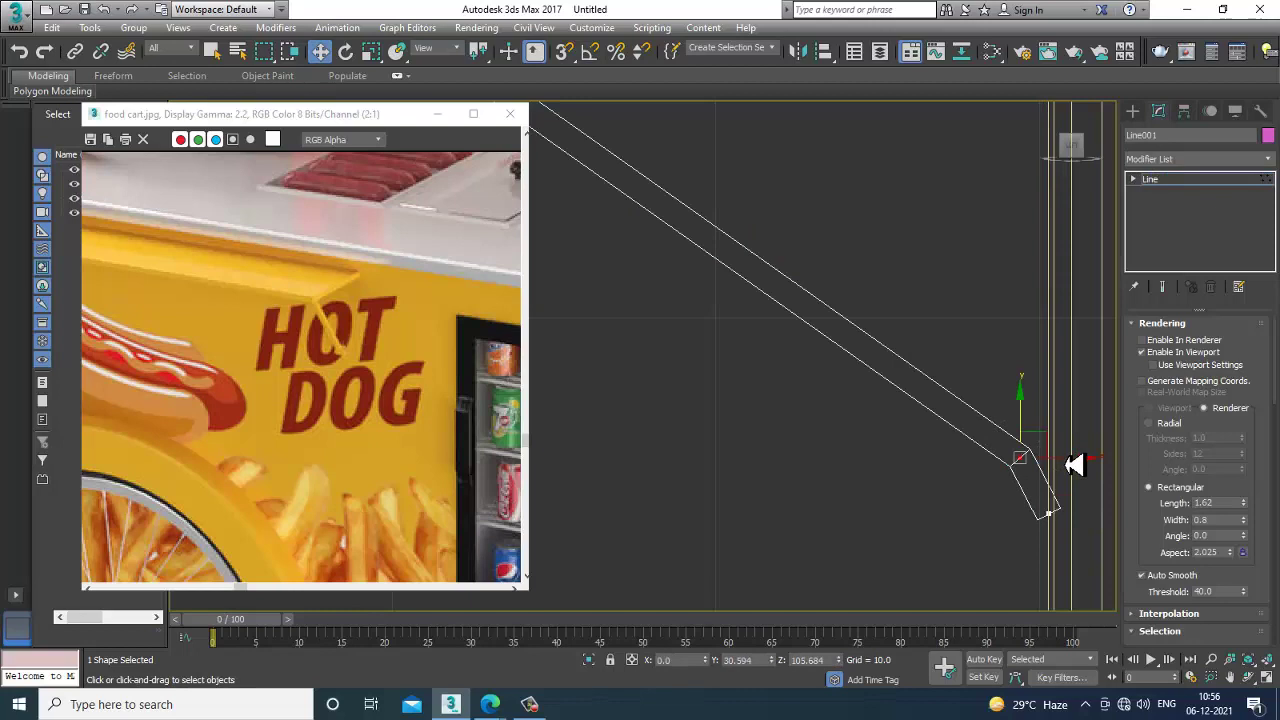
pyautogui.moveTo(1077, 466); pyautogui.dragTo(1092, 467)
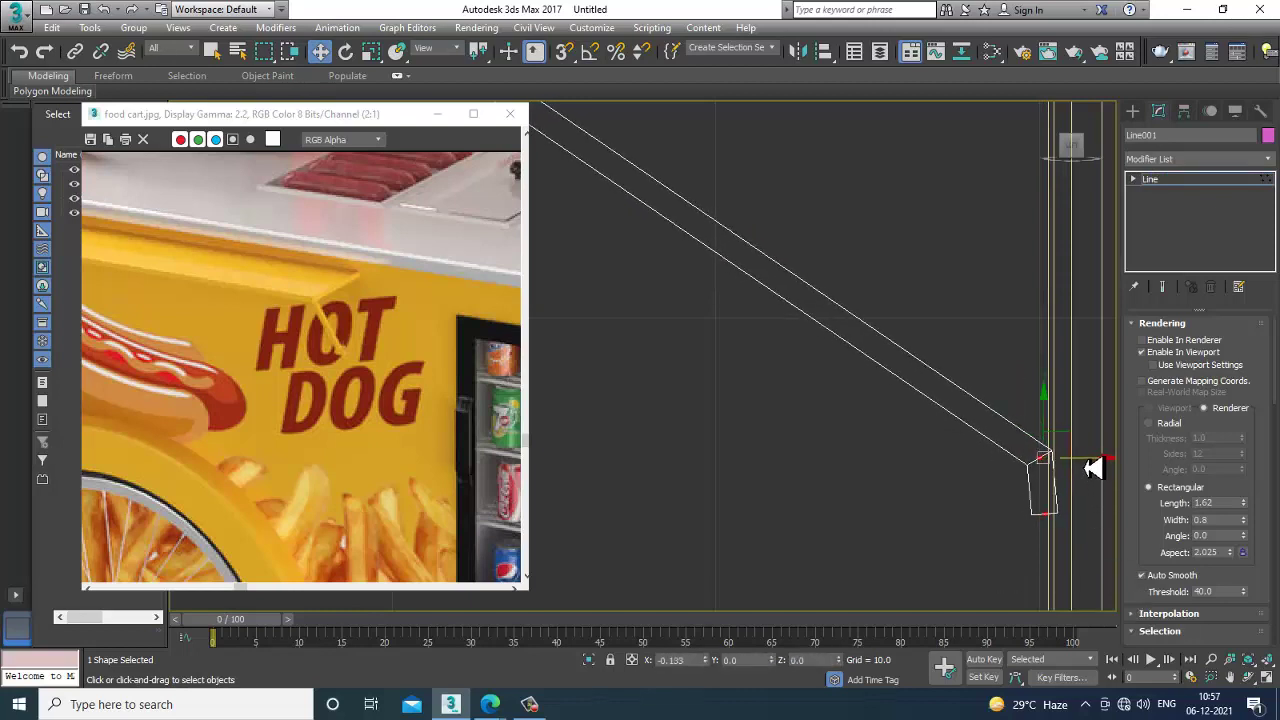
# - Refine the brace line with another vertex close to its upper end under the shelf
pyautogui.scroll(-2, 840, 368)
pyautogui.scroll(2, 783, 340)
pyautogui.moveTo(750, 346); pyautogui.dragTo(889, 450, button='middle')
pyautogui.rightClick(772, 275)
pyautogui.click(740, 322)
pyautogui.press('w')
pyautogui.moveTo(764, 276); pyautogui.dragTo(832, 348, button='middle')
pyautogui.scroll(2, 831, 346)
pyautogui.press('1')
pyautogui.press('1')
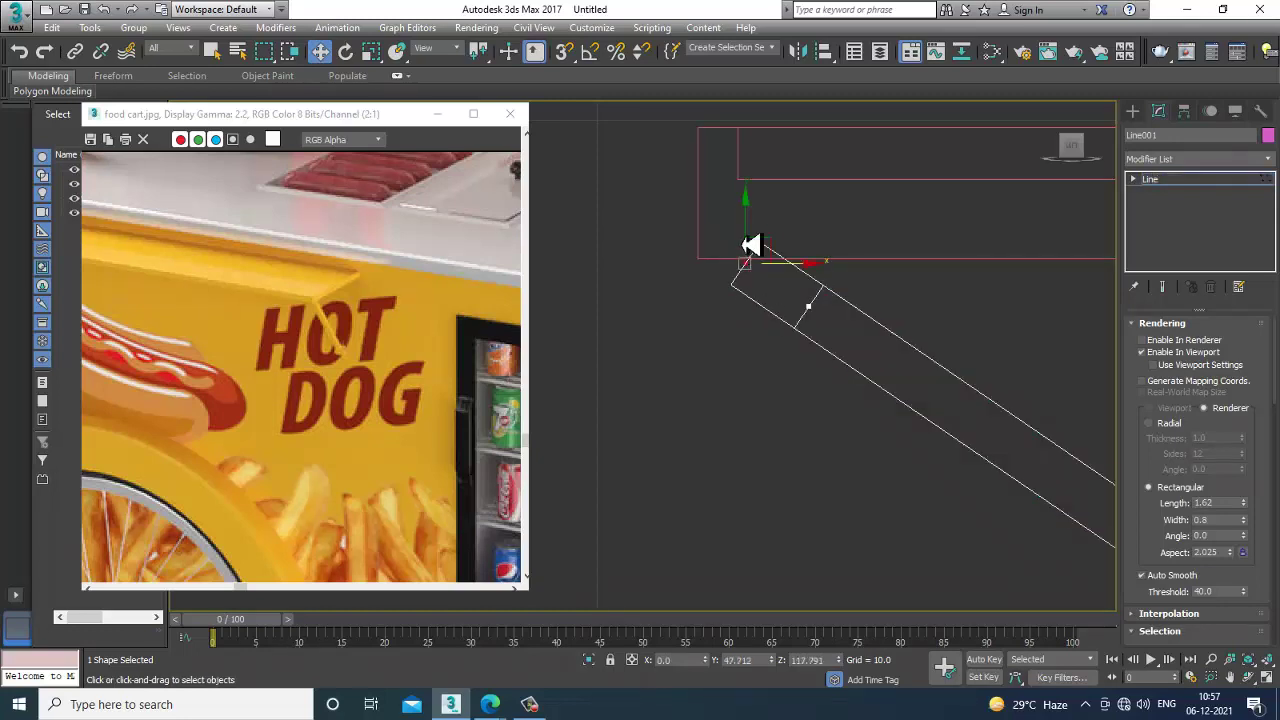
# - Raise the brace's upper end vertex, align the inserted vertex beneath it to form an upright tip, and leave vertex editing
pyautogui.moveTo(748, 236); pyautogui.dragTo(755, 200)
pyautogui.moveTo(853, 318); pyautogui.dragTo(794, 314)
pyautogui.scroll(-3, 820, 307)
pyautogui.moveTo(935, 340); pyautogui.dragTo(760, 143, button='middle')
pyautogui.scroll(-2, 820, 366)
pyautogui.moveTo(818, 364); pyautogui.dragTo(810, 412, button='middle')
pyautogui.hotkey('alt', 'w')
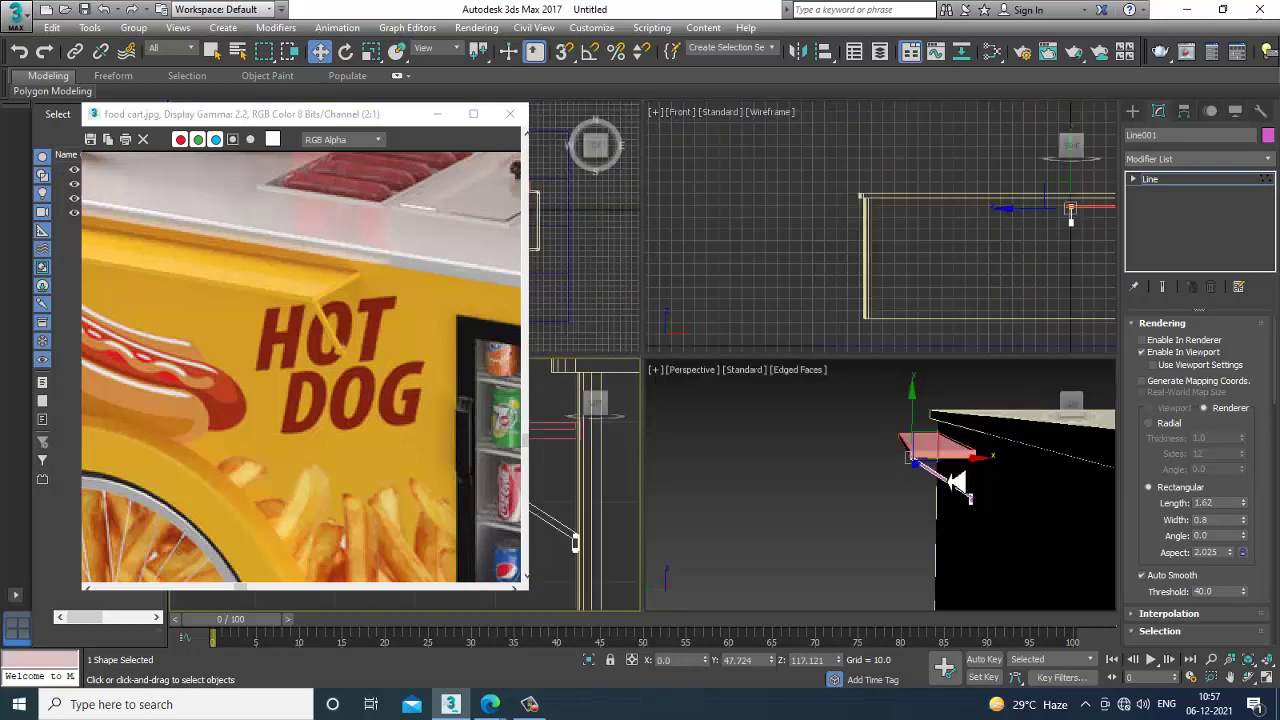
pyautogui.hotkey('alt', 'w')
pyautogui.scroll(6, 943, 423)
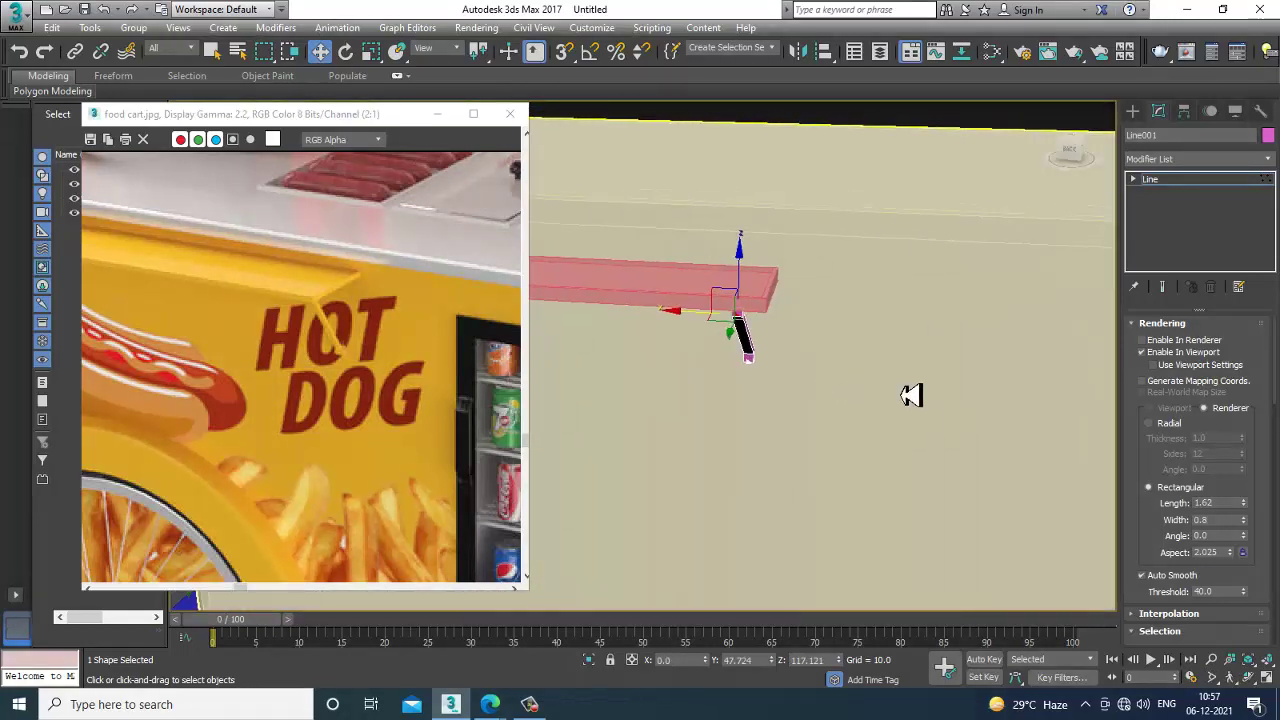
pyautogui.click(1210, 180)
# - Clone the brace as one copy along X to 91.442, under the opposite end of the shelf
pyautogui.click(251, 391)
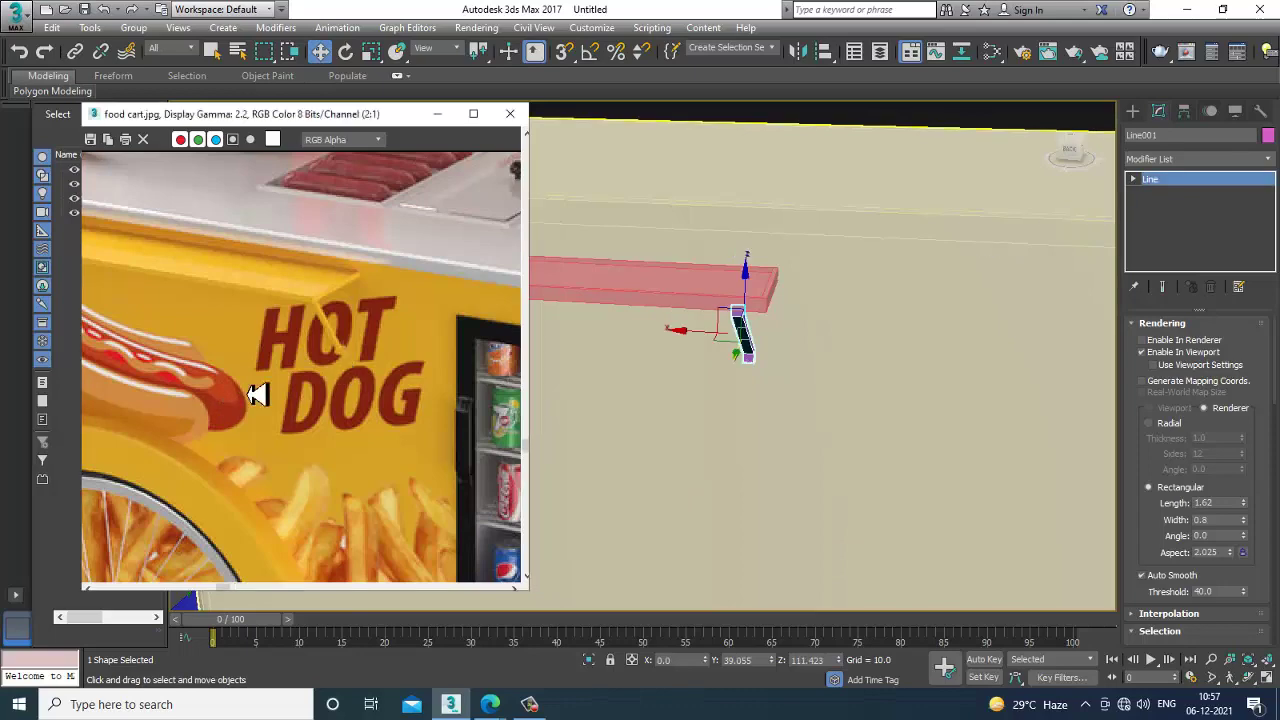
pyautogui.scroll(-1, 251, 391)
pyautogui.keyDown('alt'); pyautogui.moveTo(773, 393); pyautogui.dragTo(961, 381, button='middle'); pyautogui.keyUp('alt')
pyautogui.scroll(-5, 923, 377)
pyautogui.hotkey('alt', 'w')
pyautogui.moveTo(938, 253); pyautogui.dragTo(826, 247, button='middle')
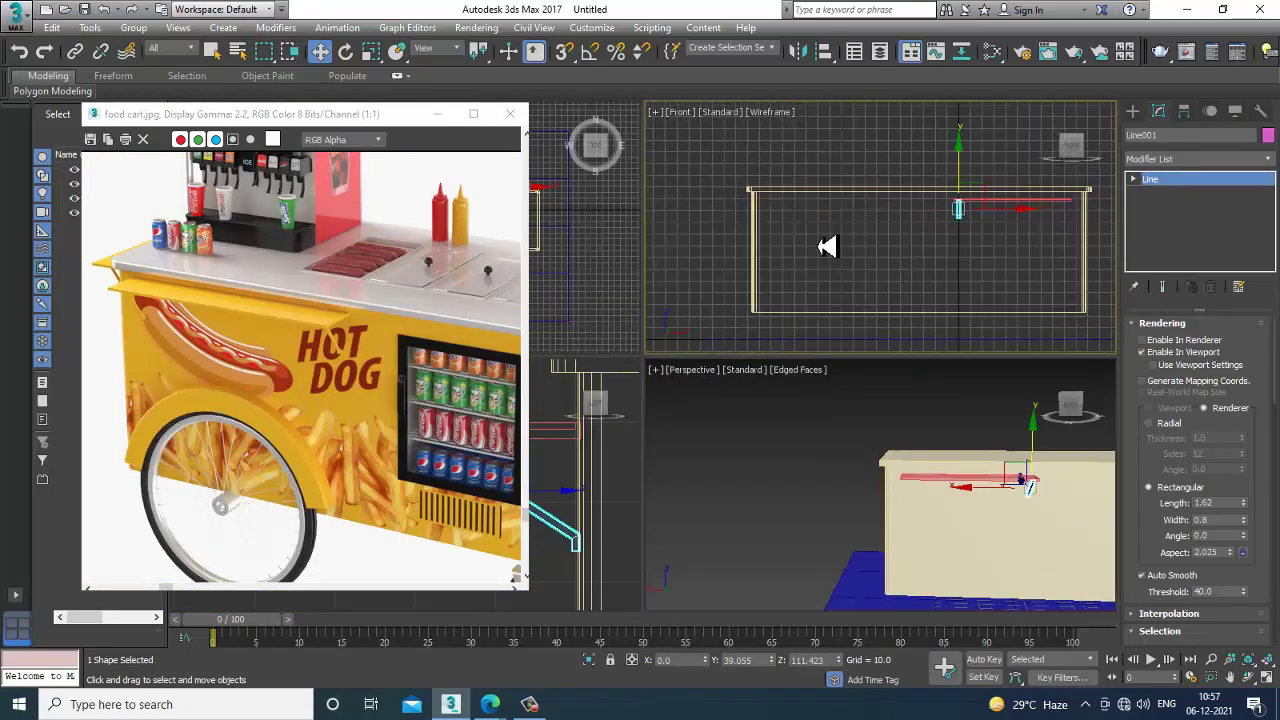
pyautogui.hotkey('alt', 'w')
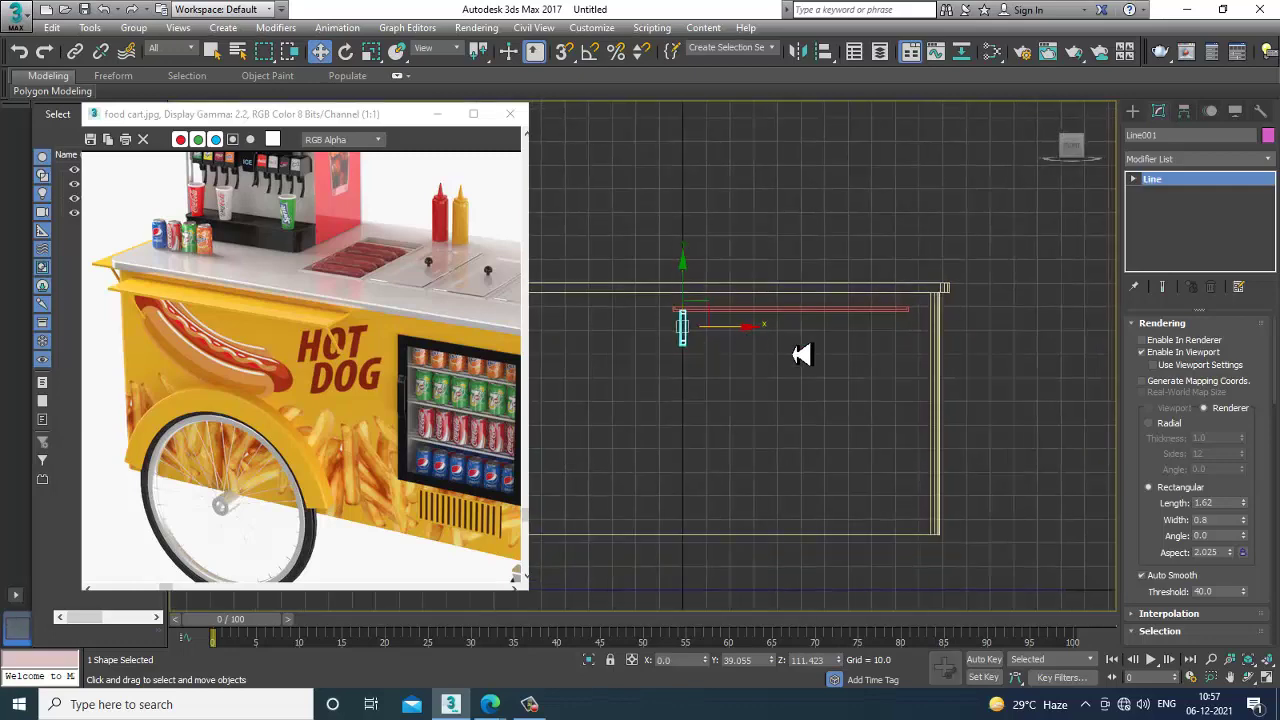
pyautogui.moveTo(744, 325); pyautogui.dragTo(948, 372)
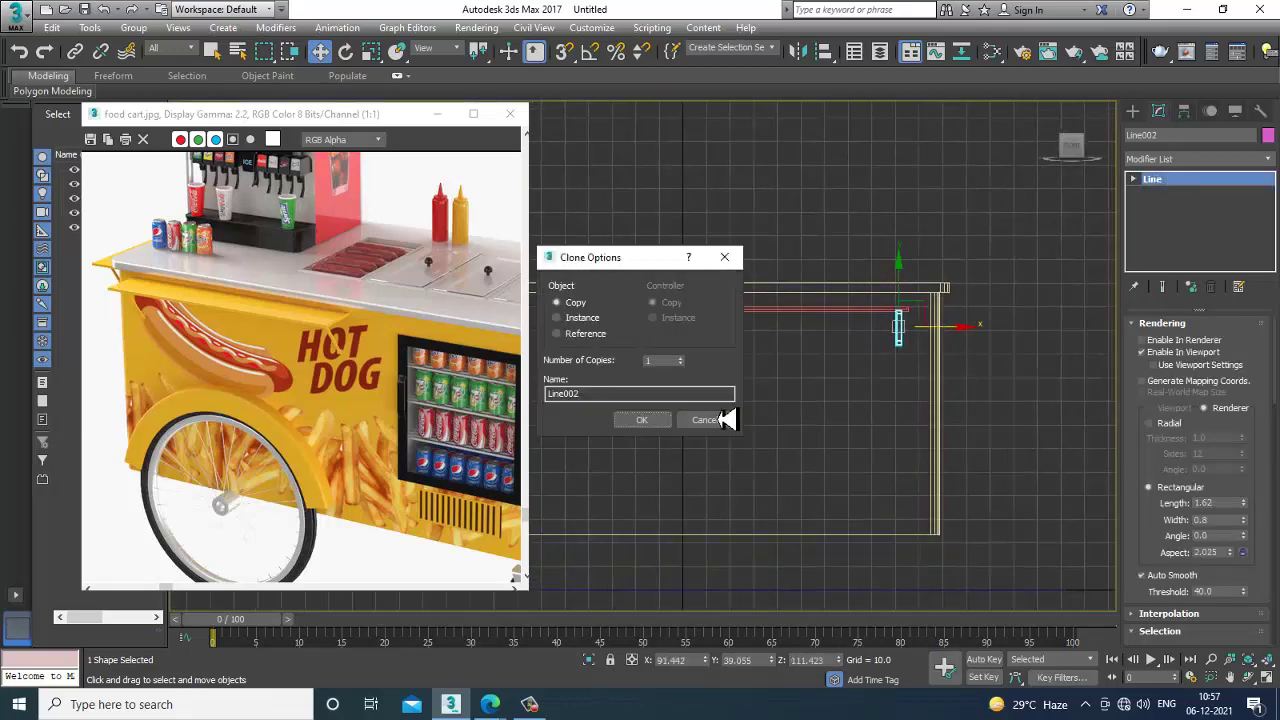
pyautogui.click(645, 420)
# - Select the cart body and switch to vertex editing, facing the side area where the reference shows the drinks fridge
pyautogui.hotkey('alt', 'w')
pyautogui.hotkey('alt', 'w')
pyautogui.keyDown('alt'); pyautogui.moveTo(957, 454); pyautogui.dragTo(829, 447, button='middle'); pyautogui.keyUp('alt')
pyautogui.moveTo(316, 355); pyautogui.dragTo(360, 405, button='middle')
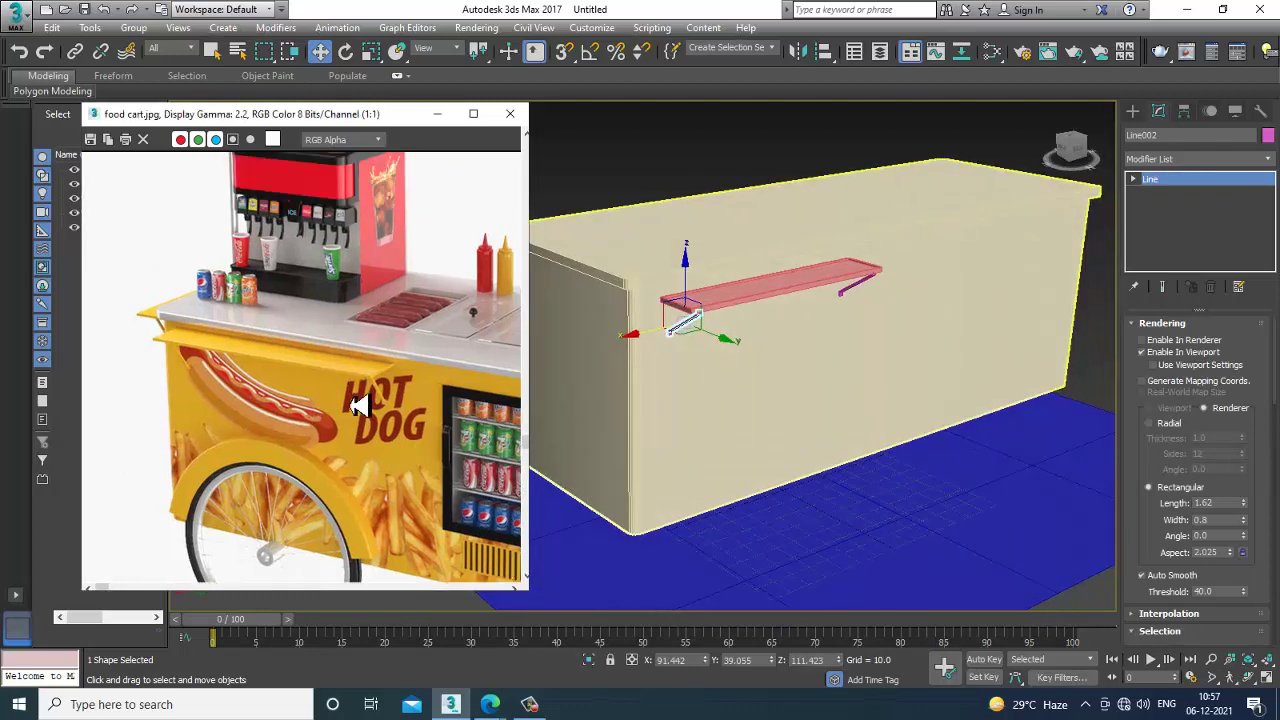
pyautogui.keyDown('alt'); pyautogui.moveTo(912, 462); pyautogui.dragTo(671, 386, button='middle'); pyautogui.keyUp('alt')
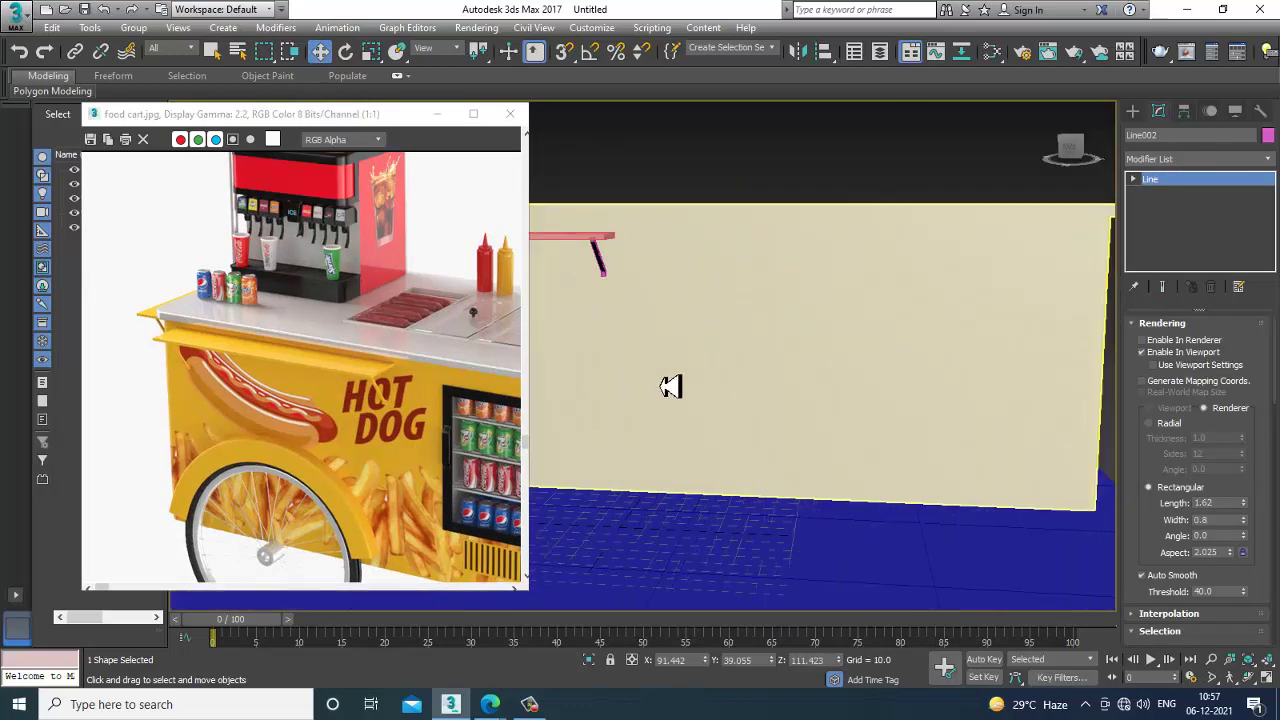
pyautogui.scroll(-2, 722, 359)
pyautogui.click(750, 373)
pyautogui.moveTo(328, 468); pyautogui.dragTo(213, 397, button='middle')
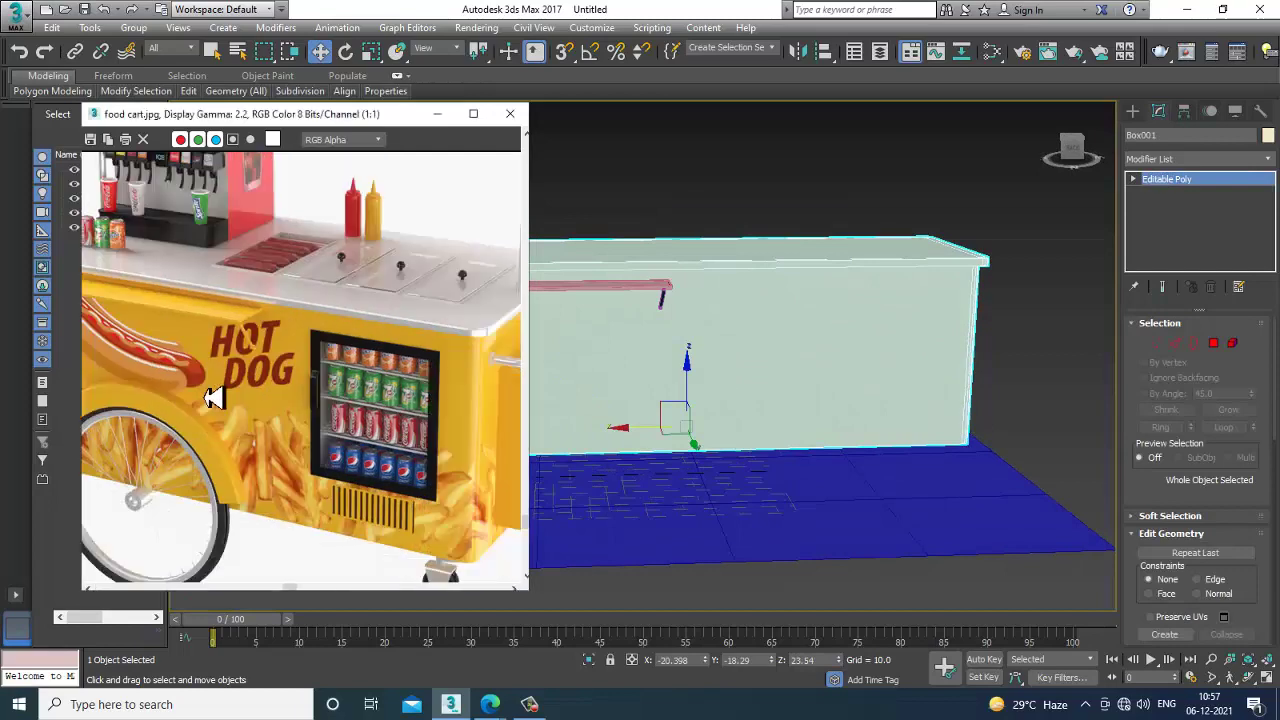
pyautogui.press('1')
pyautogui.keyDown('alt'); pyautogui.moveTo(1014, 496); pyautogui.dragTo(835, 355, button='middle'); pyautogui.keyUp('alt')
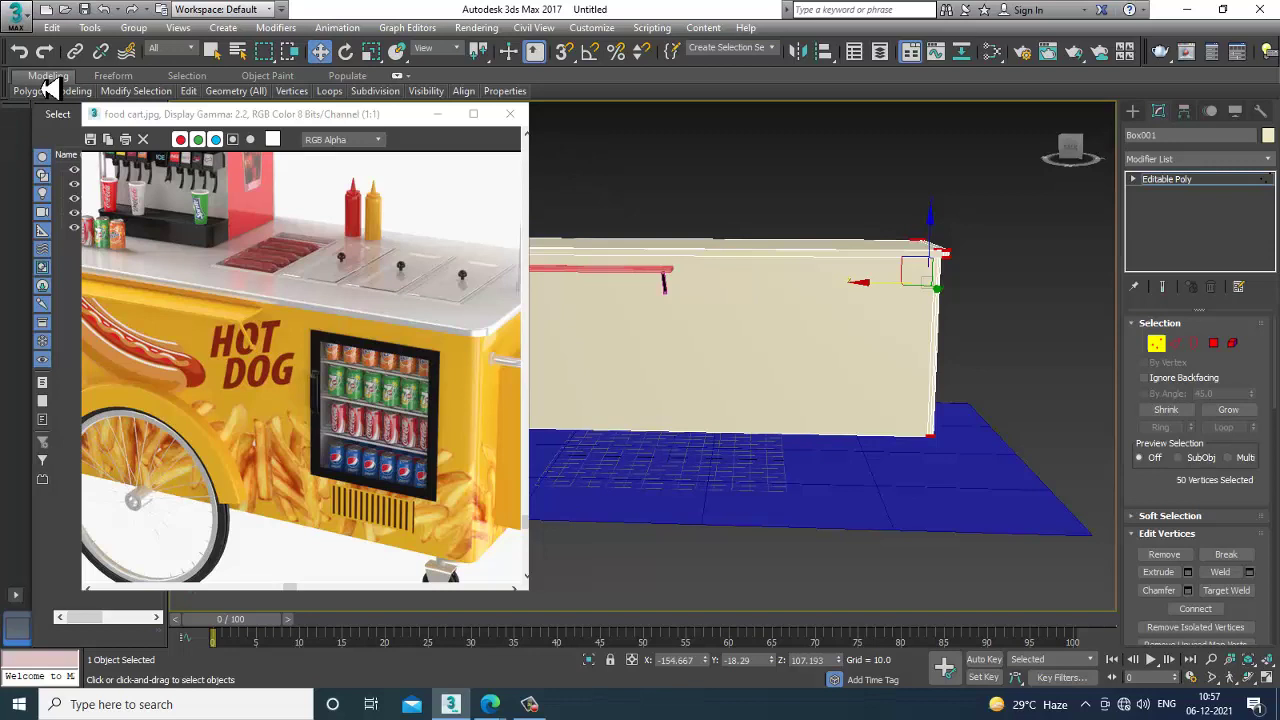
# - Use Swift Loop to add two vertical and two horizontal edge loops on the cart body, outlining the fridge opening beside the shelf
pyautogui.doubleClick(49, 79)
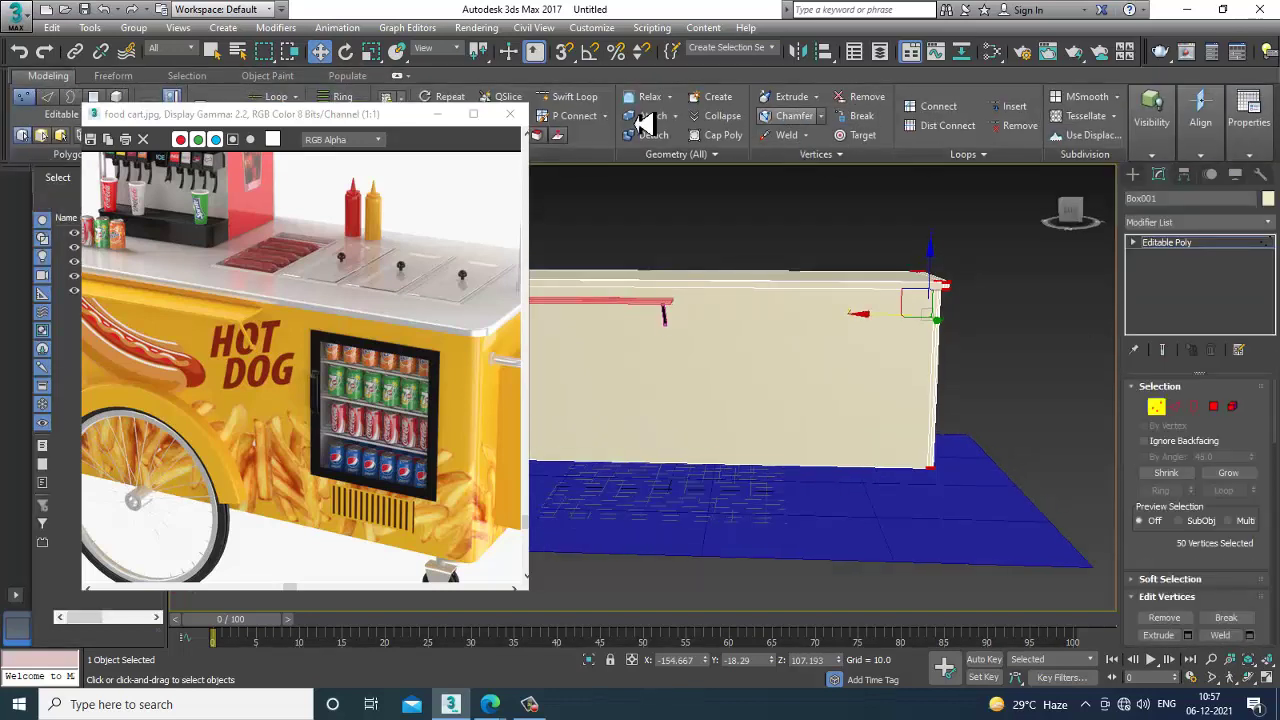
pyautogui.click(588, 97)
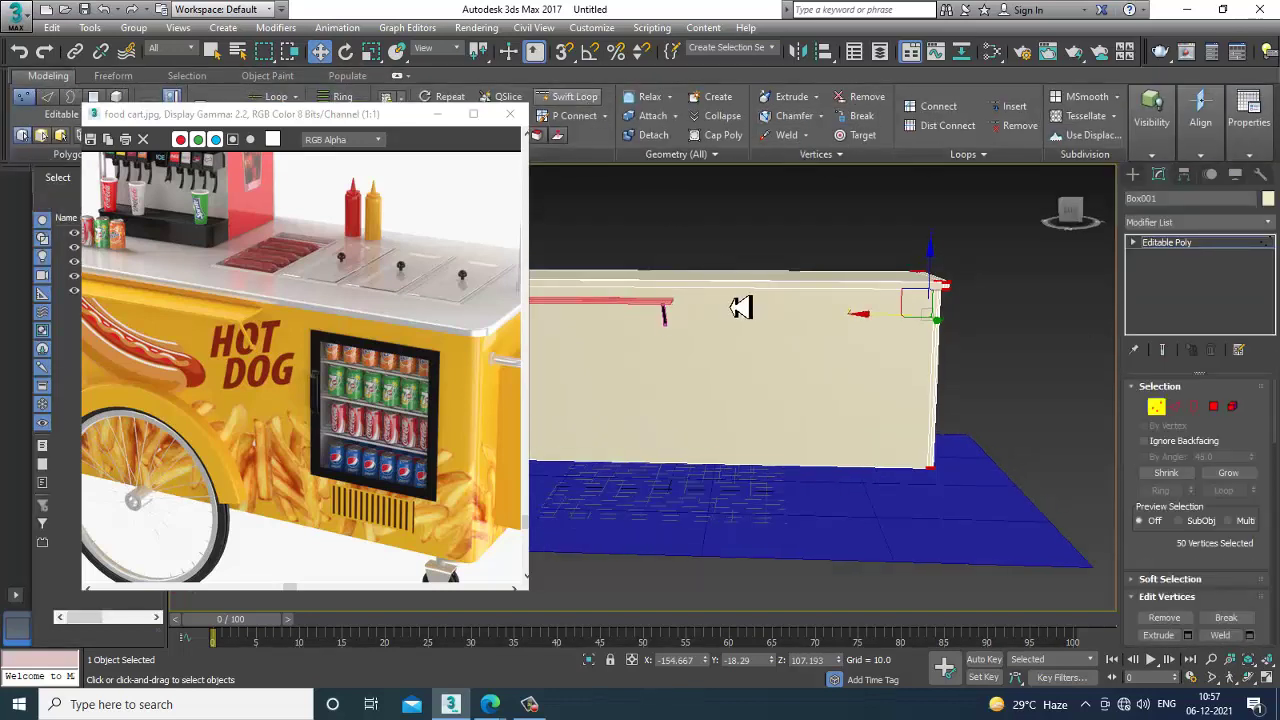
pyautogui.click(752, 308)
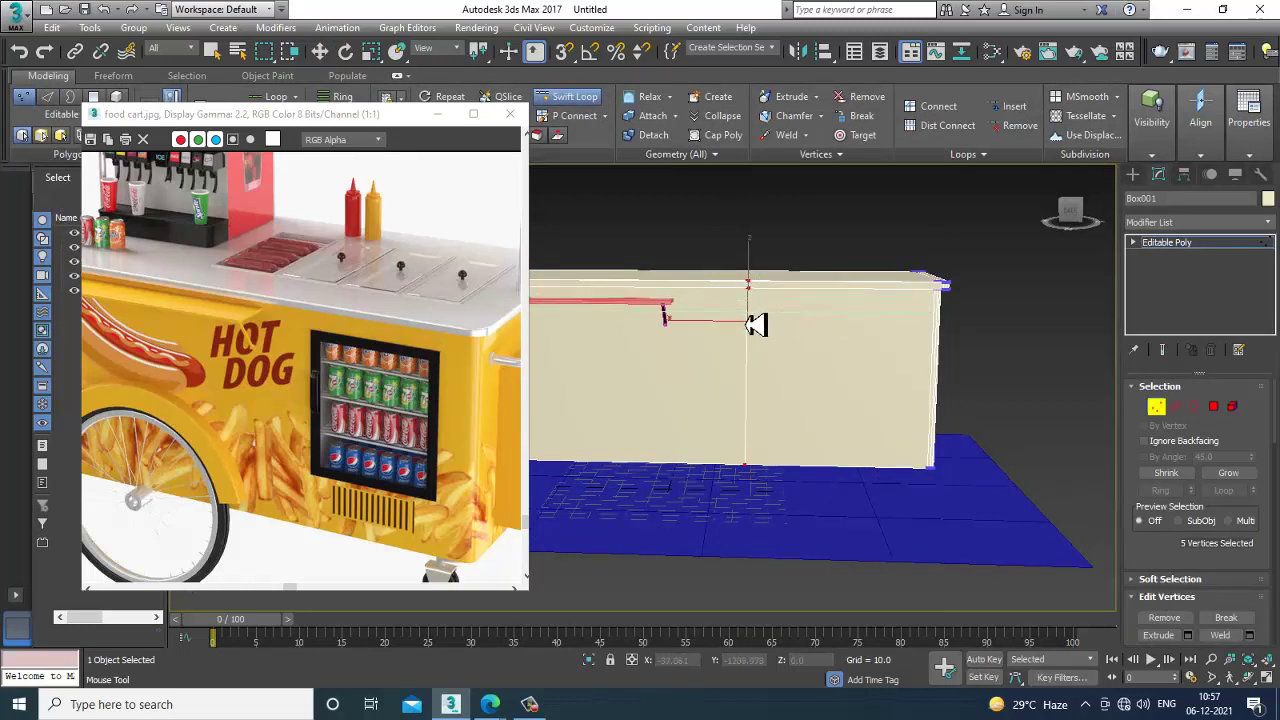
pyautogui.click(757, 320)
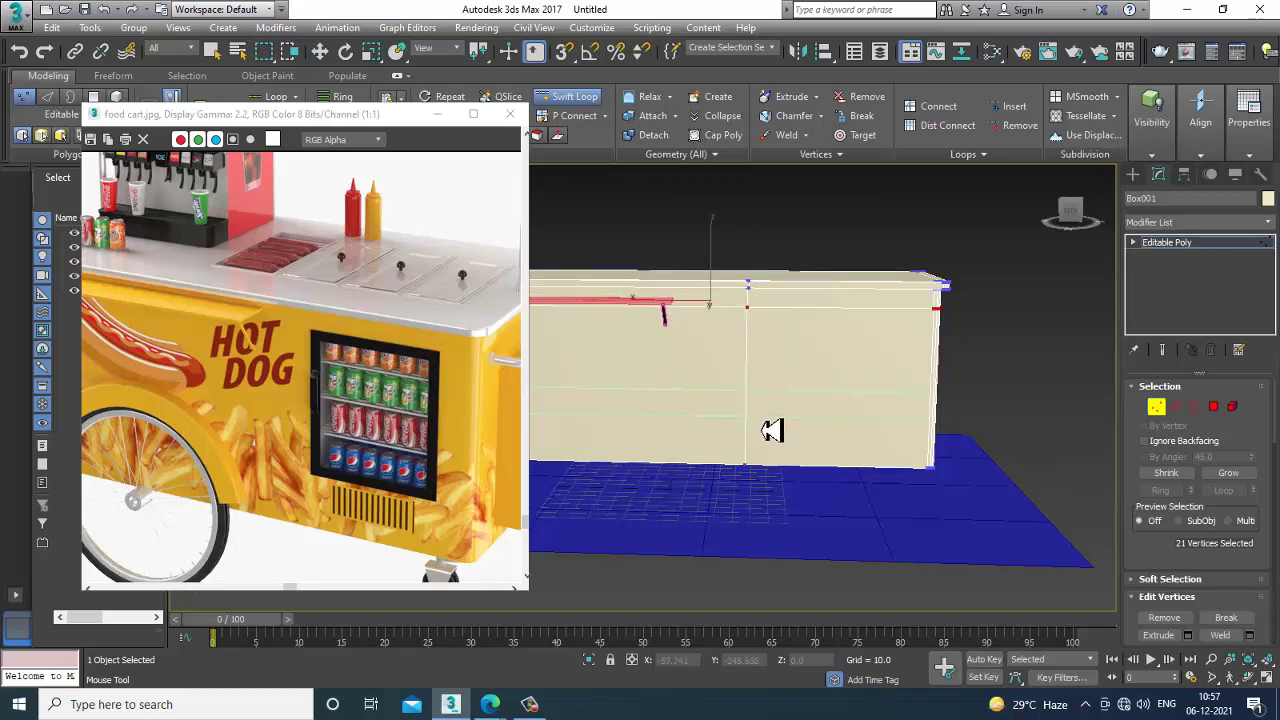
pyautogui.click(790, 412)
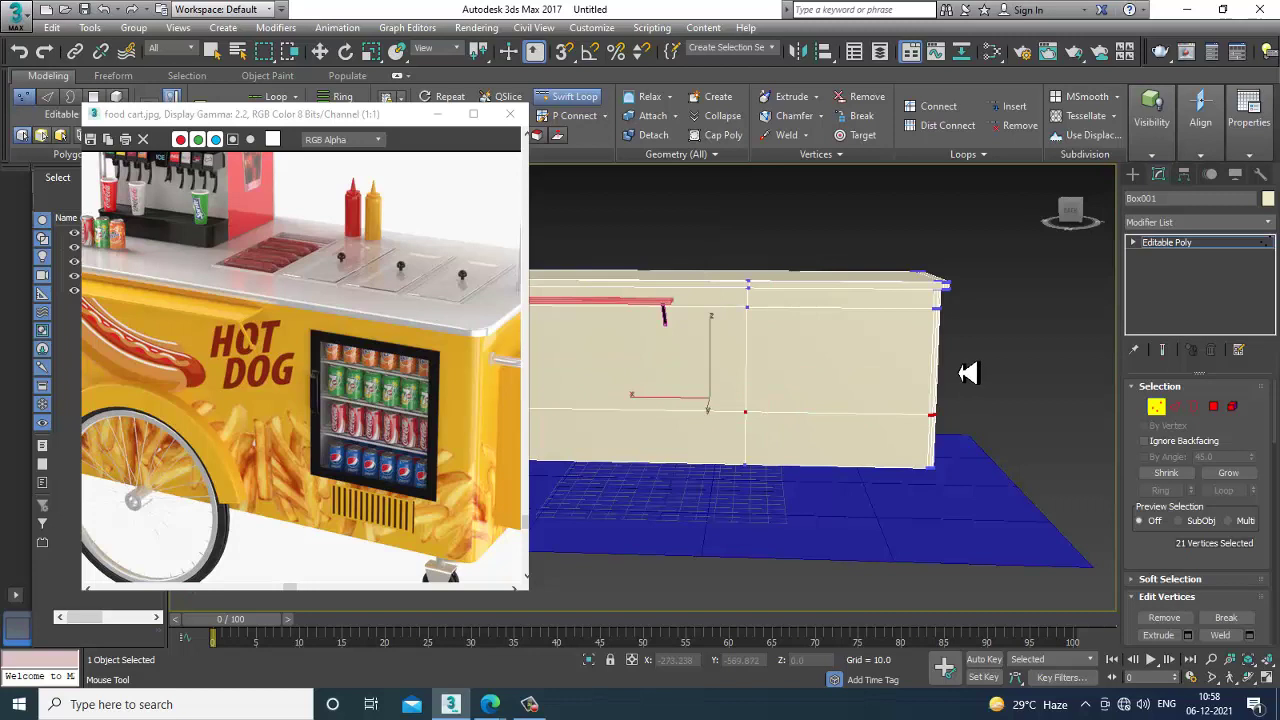
pyautogui.click(904, 327)
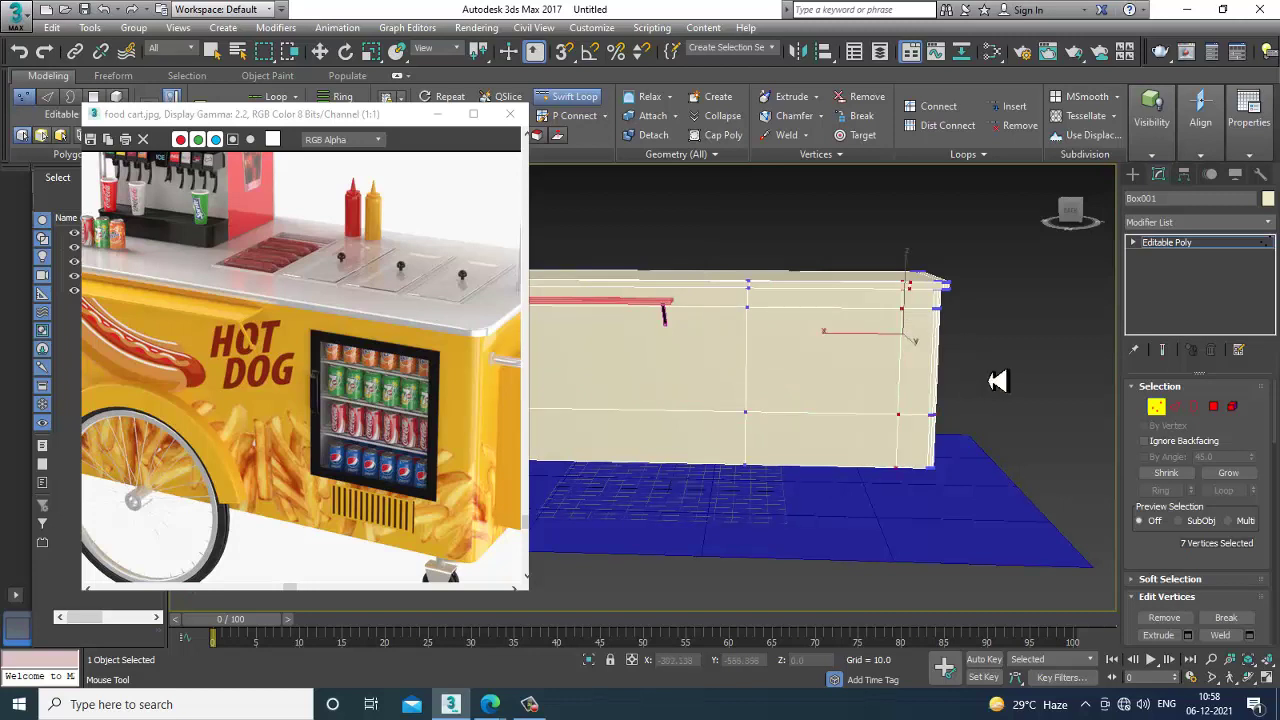
# - Select the polygon outlined for the fridge opening on the cart body and inset it by about 5.07
pyautogui.click(1213, 407)
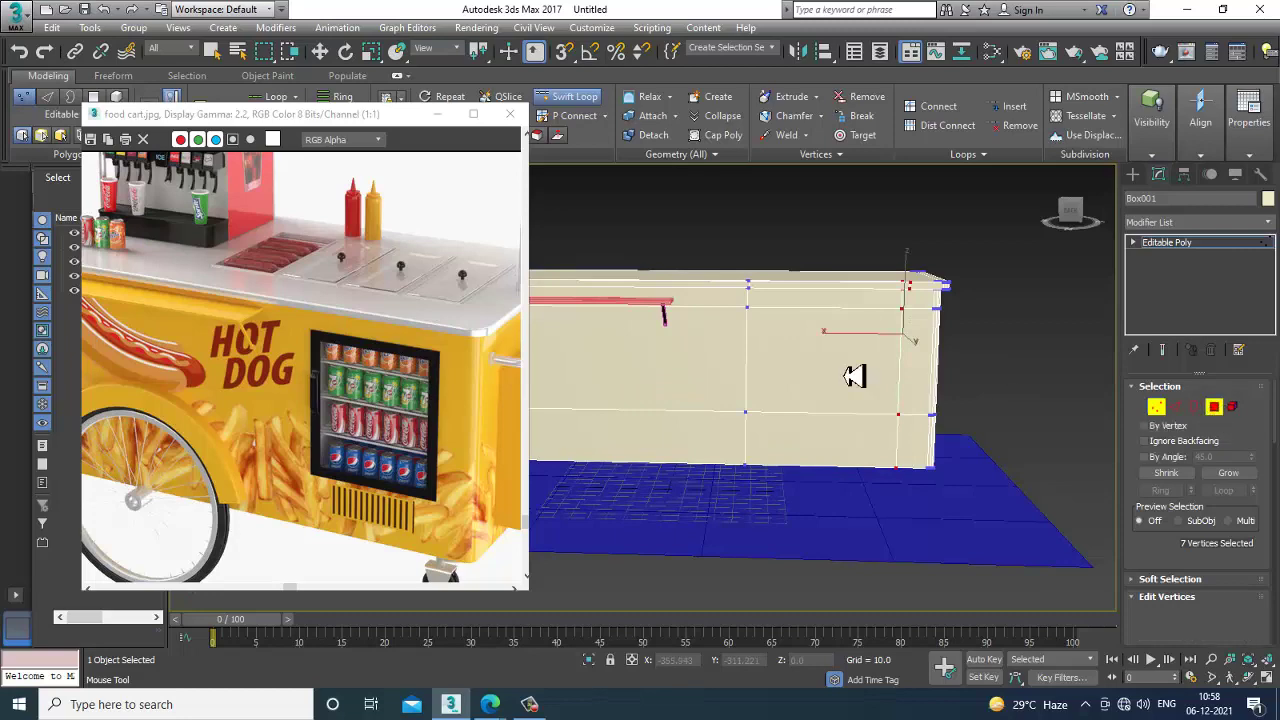
pyautogui.press('w')
pyautogui.click(840, 390)
pyautogui.keyDown('alt'); pyautogui.moveTo(851, 394); pyautogui.dragTo(895, 435, button='middle'); pyautogui.keyUp('alt')
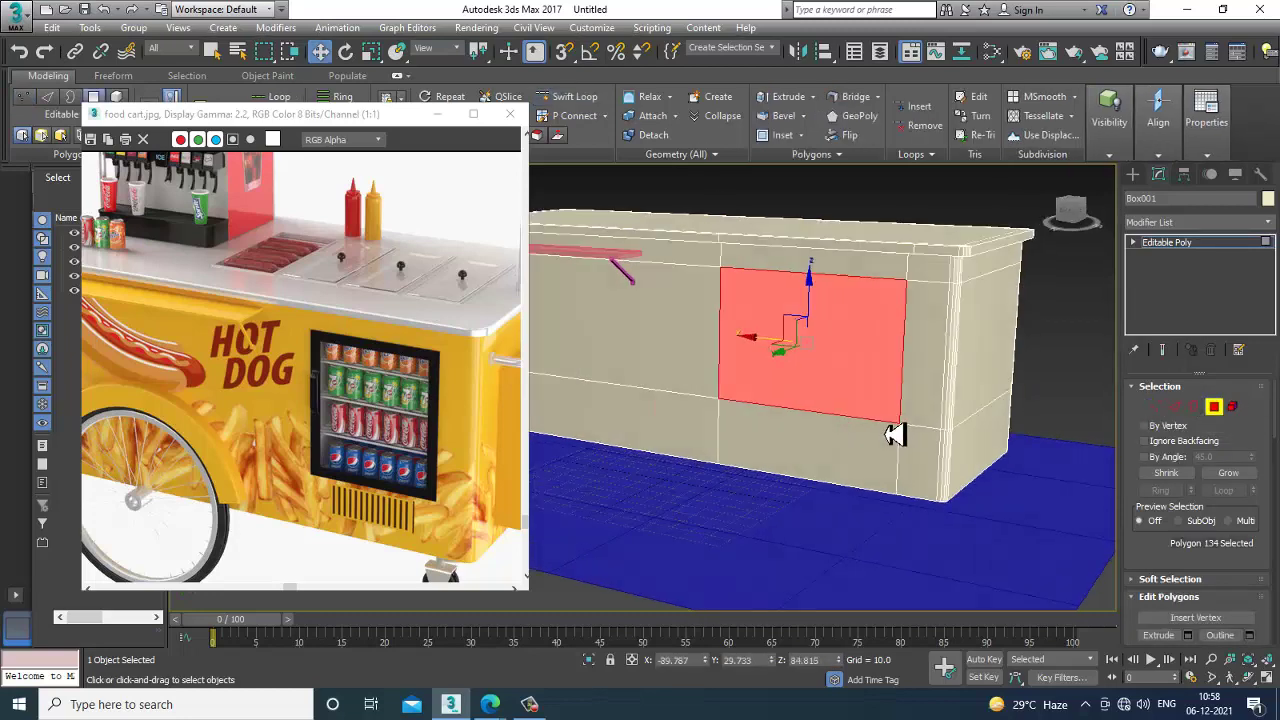
pyautogui.scroll(-3, 1212, 555)
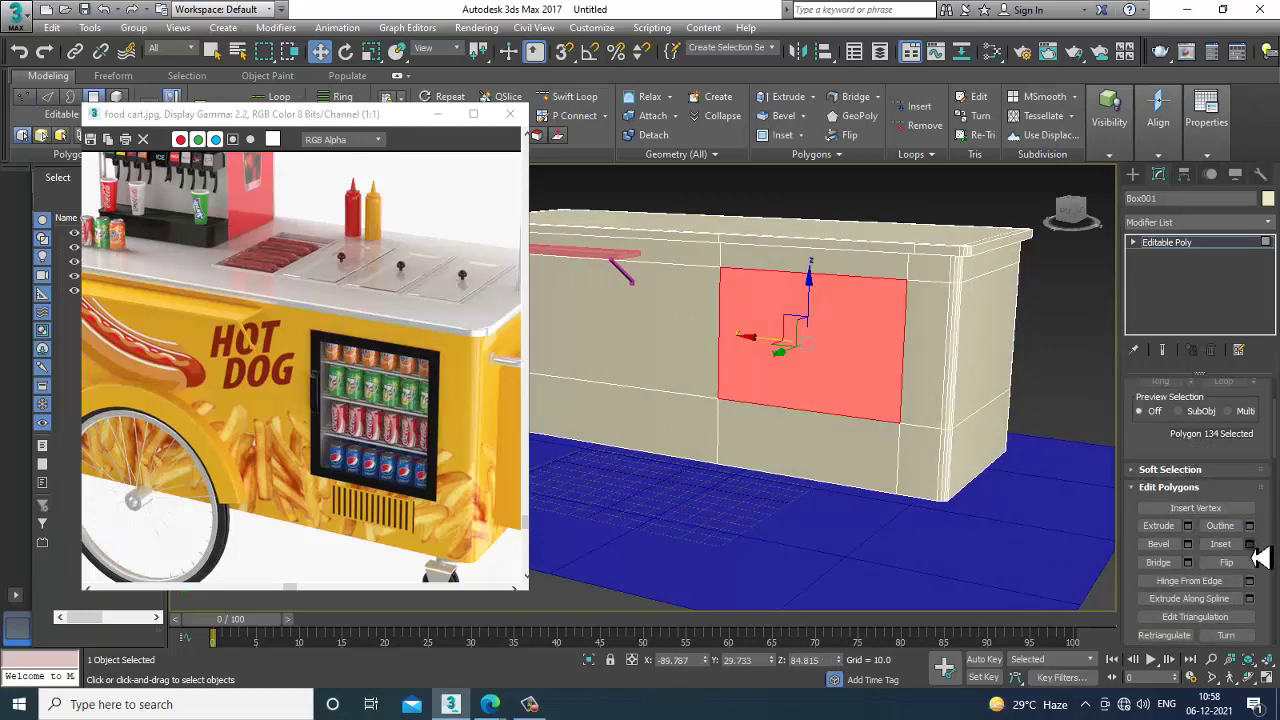
pyautogui.click(1250, 545)
pyautogui.moveTo(666, 426); pyautogui.dragTo(655, 417)
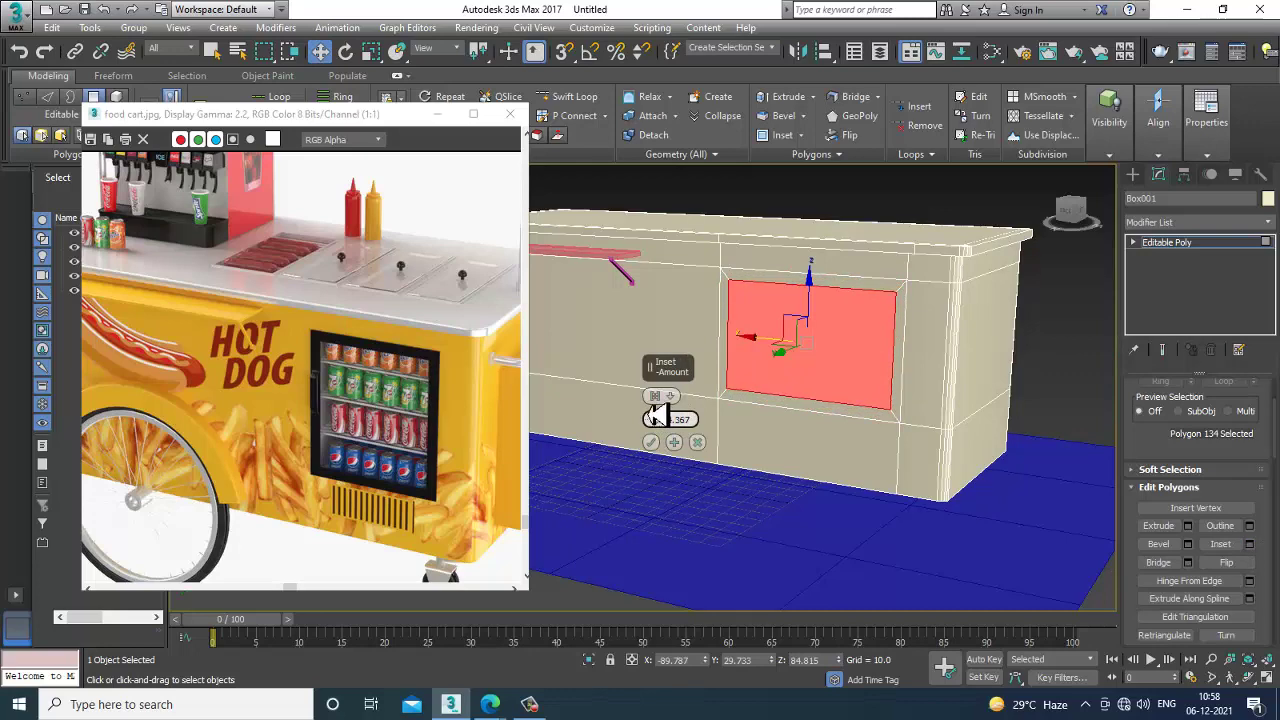
pyautogui.moveTo(650, 411); pyautogui.dragTo(650, 415)
pyautogui.click(651, 444)
# - Select the vertices at the fridge end of the cart body and move them inward along X to narrow the opening and shorten the body
pyautogui.keyDown('alt'); pyautogui.moveTo(868, 322); pyautogui.dragTo(884, 300, button='middle'); pyautogui.keyUp('alt')
pyautogui.press('1')
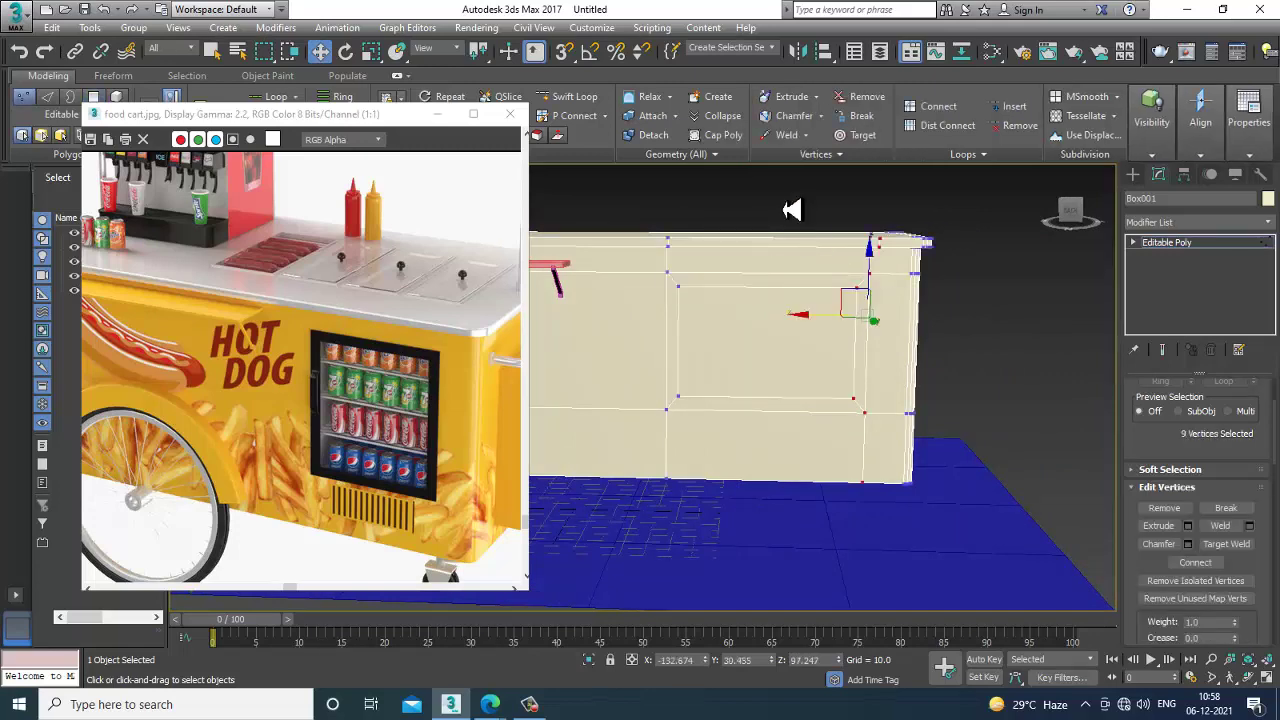
pyautogui.scroll(-4, 838, 280)
pyautogui.moveTo(809, 188); pyautogui.dragTo(998, 461)
pyautogui.scroll(4, 916, 326)
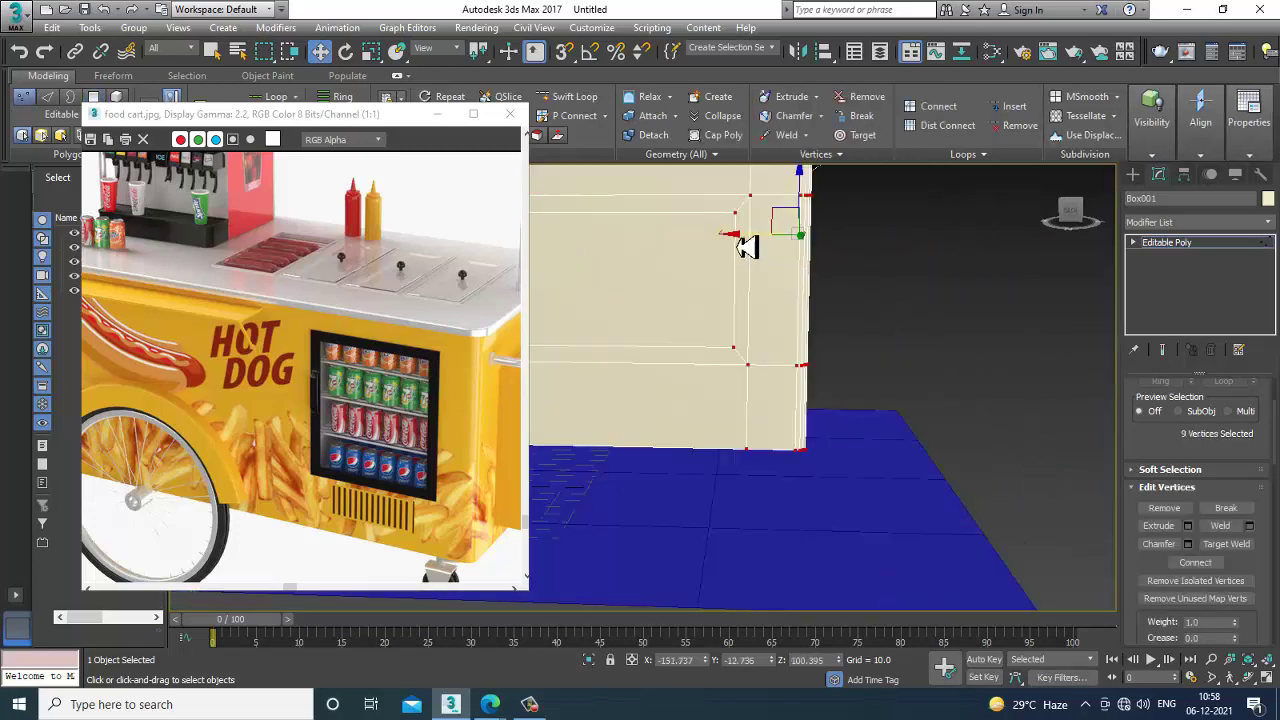
pyautogui.scroll(-5, 743, 245)
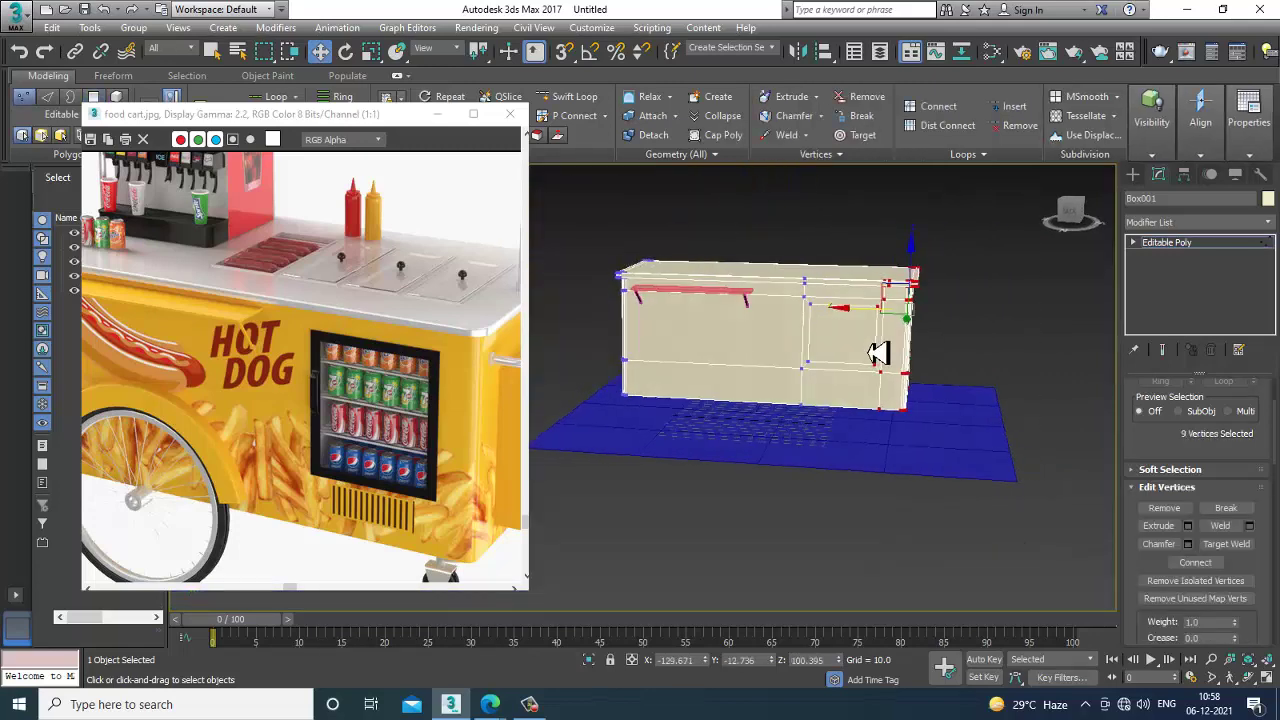
pyautogui.moveTo(710, 377); pyautogui.dragTo(763, 400, button='middle')
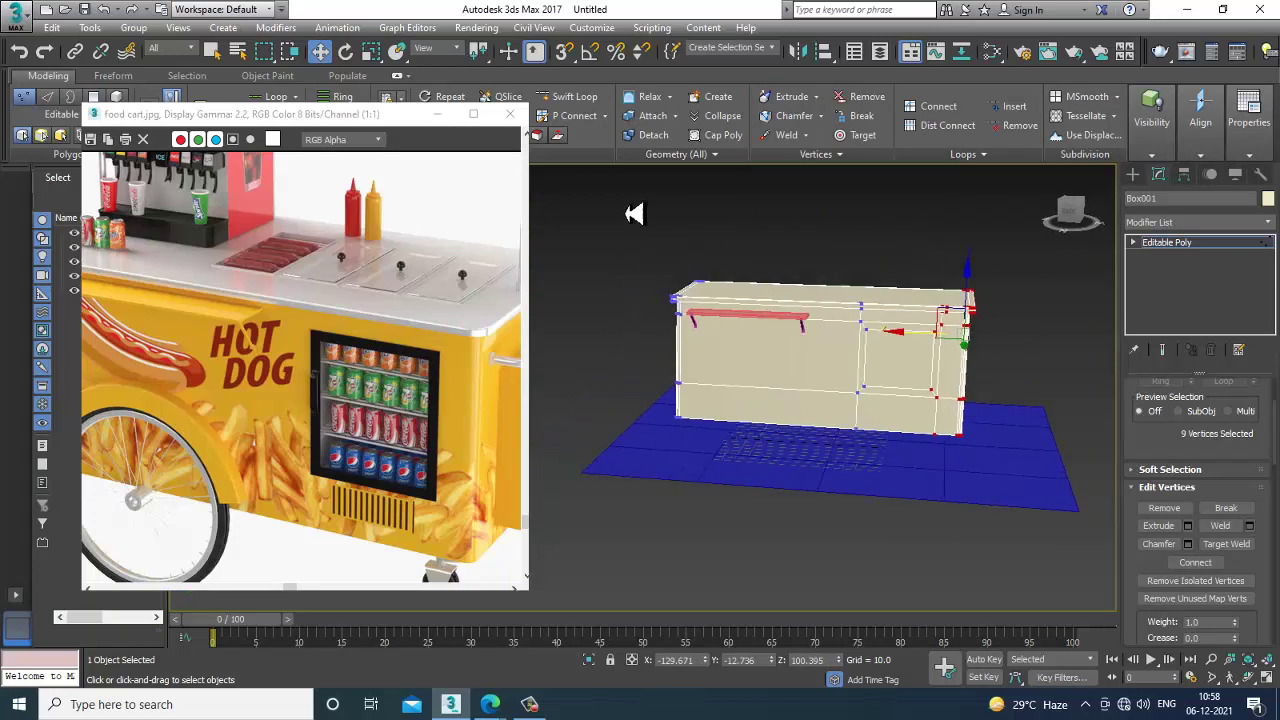
# - Raise the upper vertices of the cart body and fridge opening about 1.95 along Z, and leave vertex editing
pyautogui.press('f')
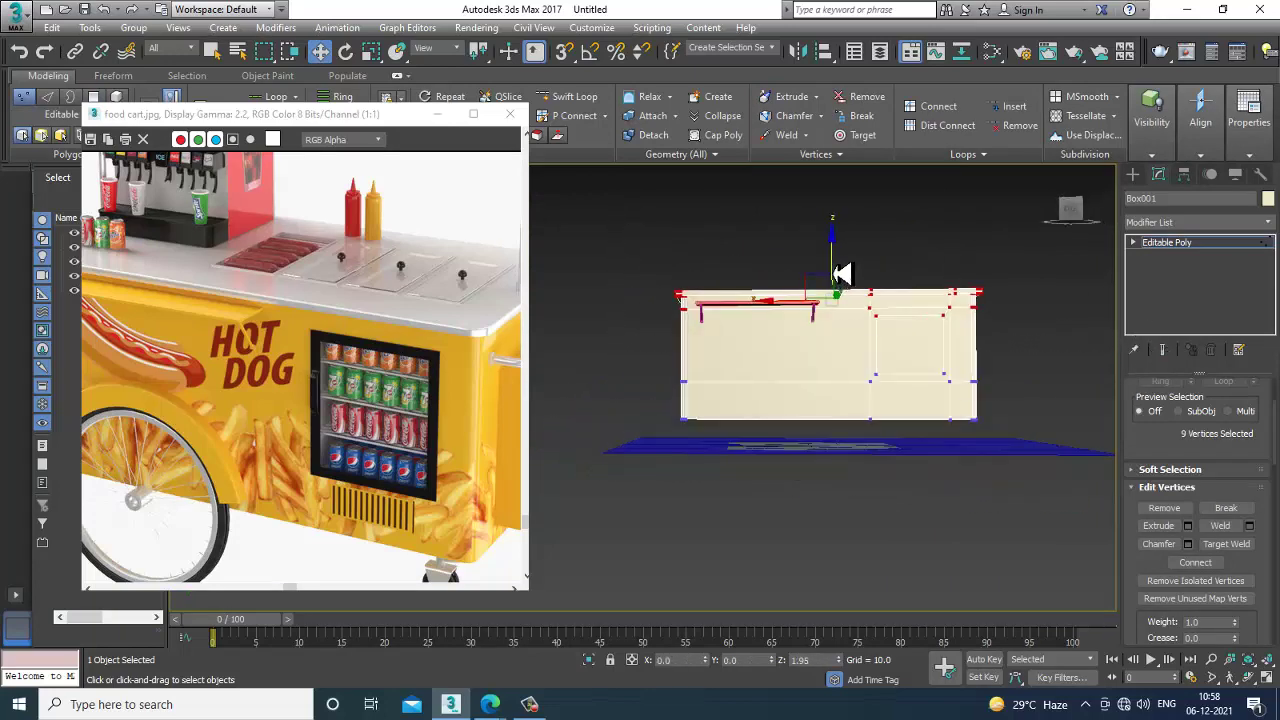
pyautogui.keyDown('alt'); pyautogui.moveTo(834, 271); pyautogui.dragTo(861, 313, button='middle'); pyautogui.keyUp('alt')
pyautogui.scroll(3, 861, 313)
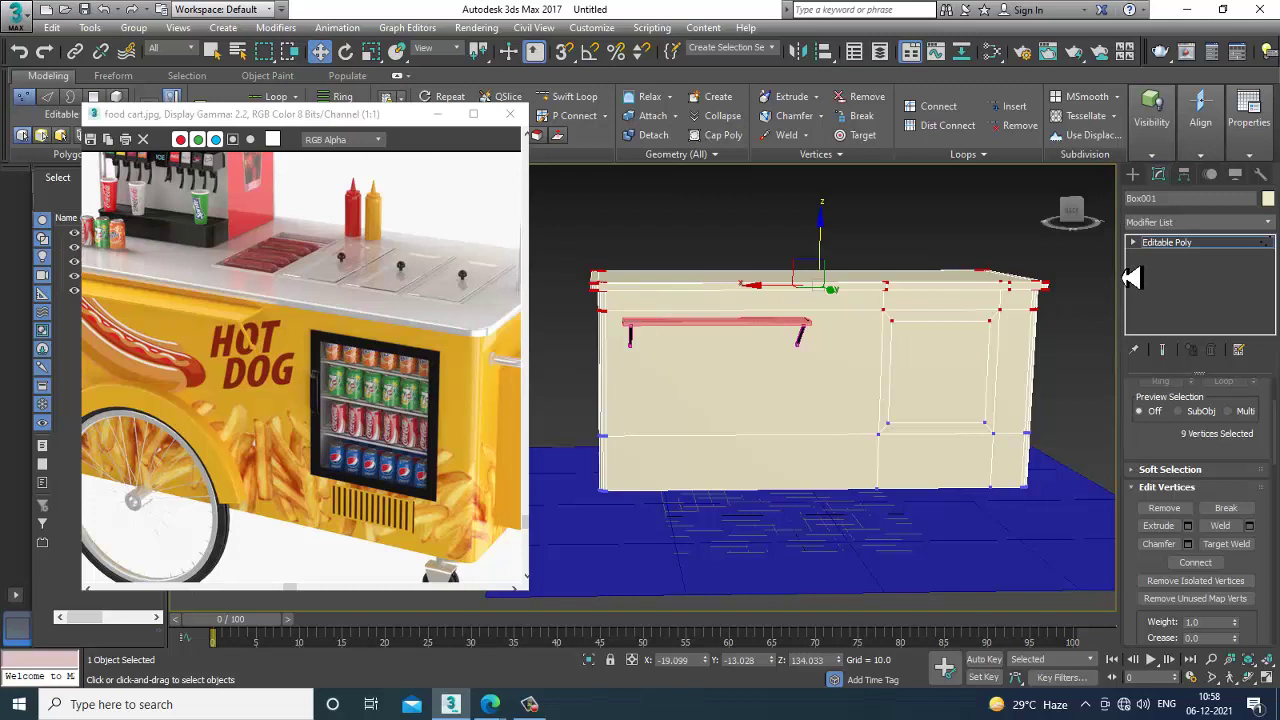
pyautogui.click(1160, 243)
# - Select the side shelf with both braces, without the cart body, and shift them about 6.8 along X toward the cart's end
pyautogui.moveTo(819, 396); pyautogui.dragTo(821, 403)
pyautogui.keyDown('alt'); pyautogui.moveTo(870, 241); pyautogui.dragTo(976, 443); pyautogui.keyUp('alt')
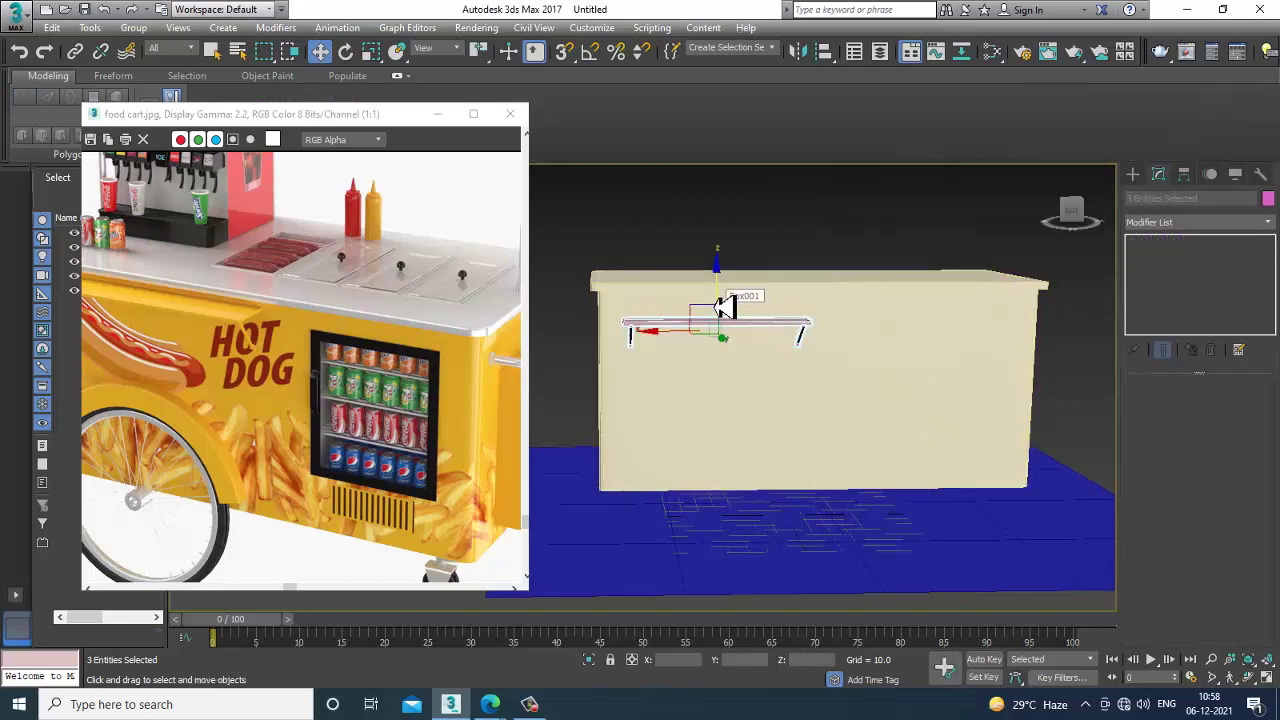
pyautogui.moveTo(733, 302); pyautogui.dragTo(728, 290)
pyautogui.keyDown('alt'); pyautogui.moveTo(727, 290); pyautogui.dragTo(777, 363, button='middle'); pyautogui.keyUp('alt')
pyautogui.scroll(4, 777, 337)
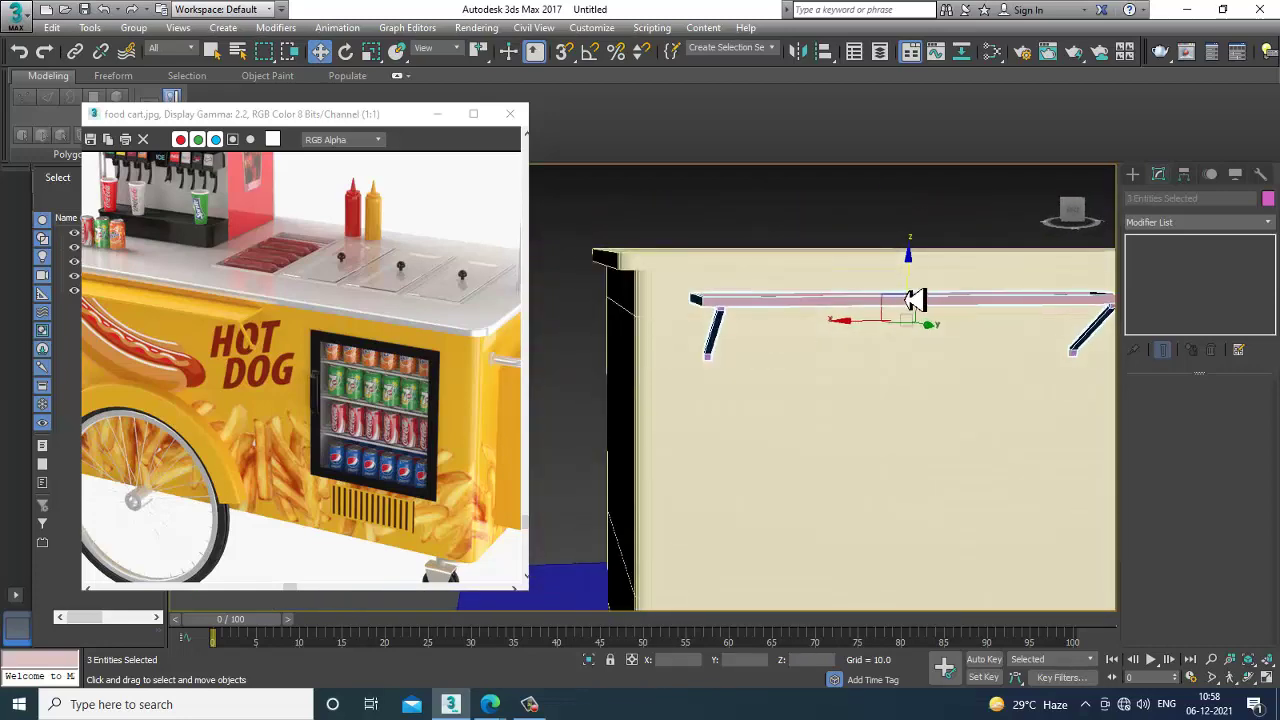
pyautogui.moveTo(871, 320); pyautogui.dragTo(811, 334)
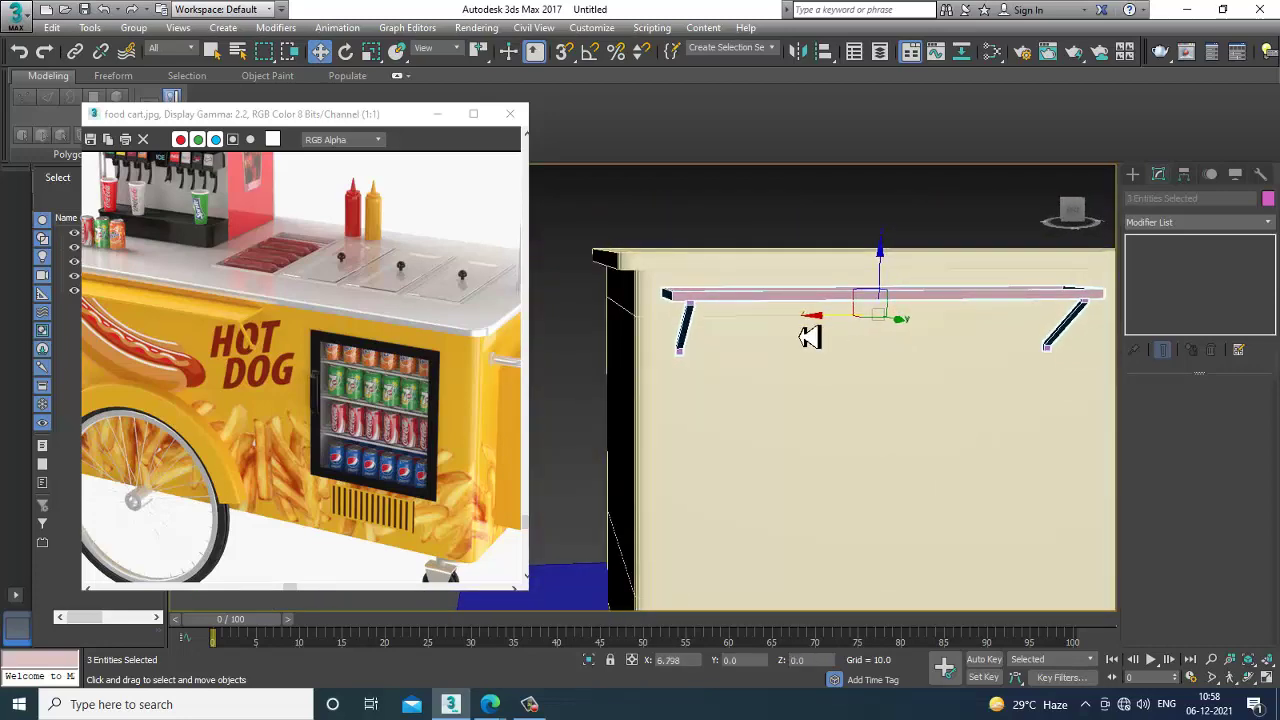
pyautogui.hotkey('alt', 'w')
pyautogui.hotkey('alt', 'w')
# - Select the inset fridge polygon on the cart body, extrude it inward by about 1 unit, and clear the polygon selection
pyautogui.keyDown('alt'); pyautogui.moveTo(887, 424); pyautogui.dragTo(801, 392, button='middle'); pyautogui.keyUp('alt')
pyautogui.click(801, 392)
pyautogui.scroll(2, 790, 395)
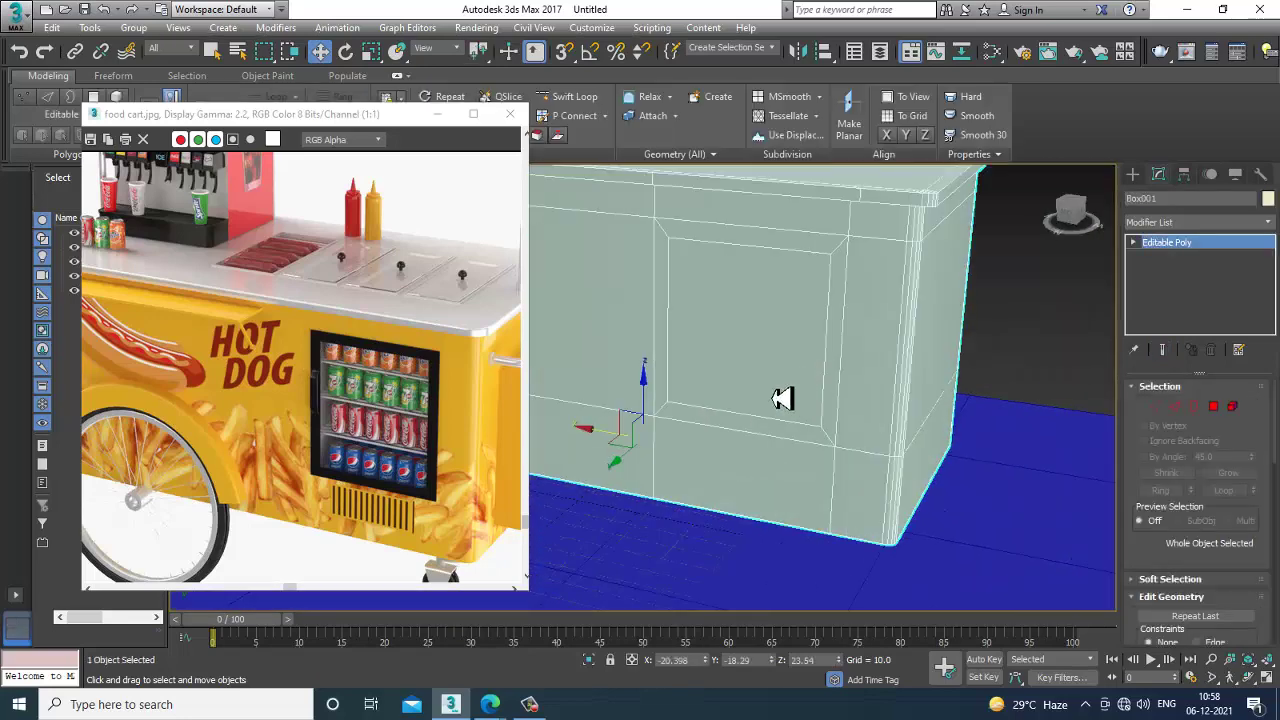
pyautogui.click(1222, 410)
pyautogui.click(1216, 410)
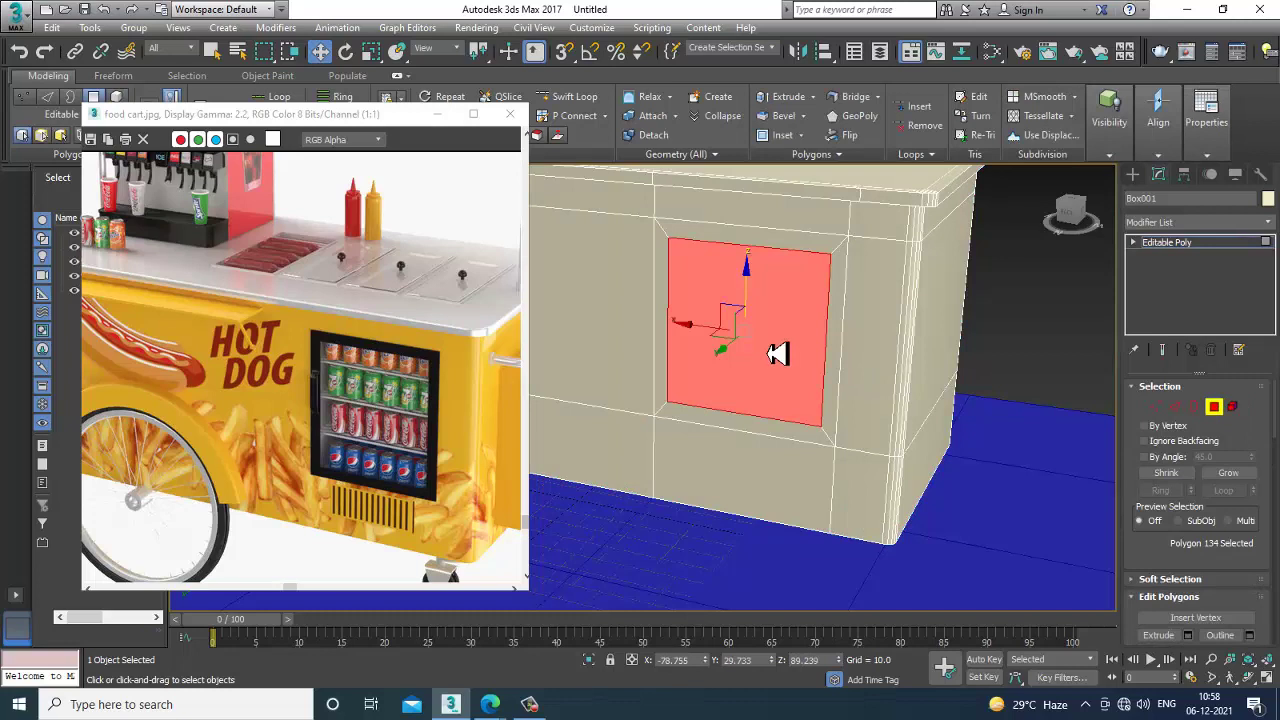
pyautogui.scroll(-3, 1180, 560)
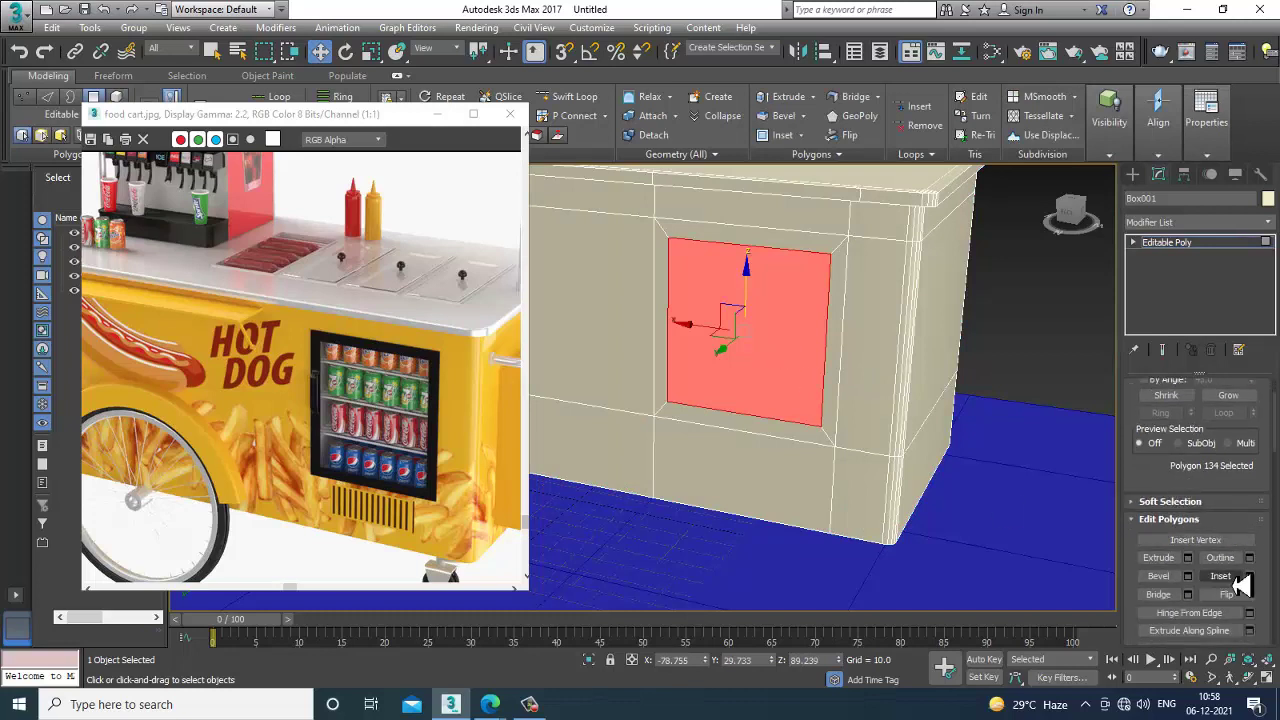
pyautogui.click(1249, 576)
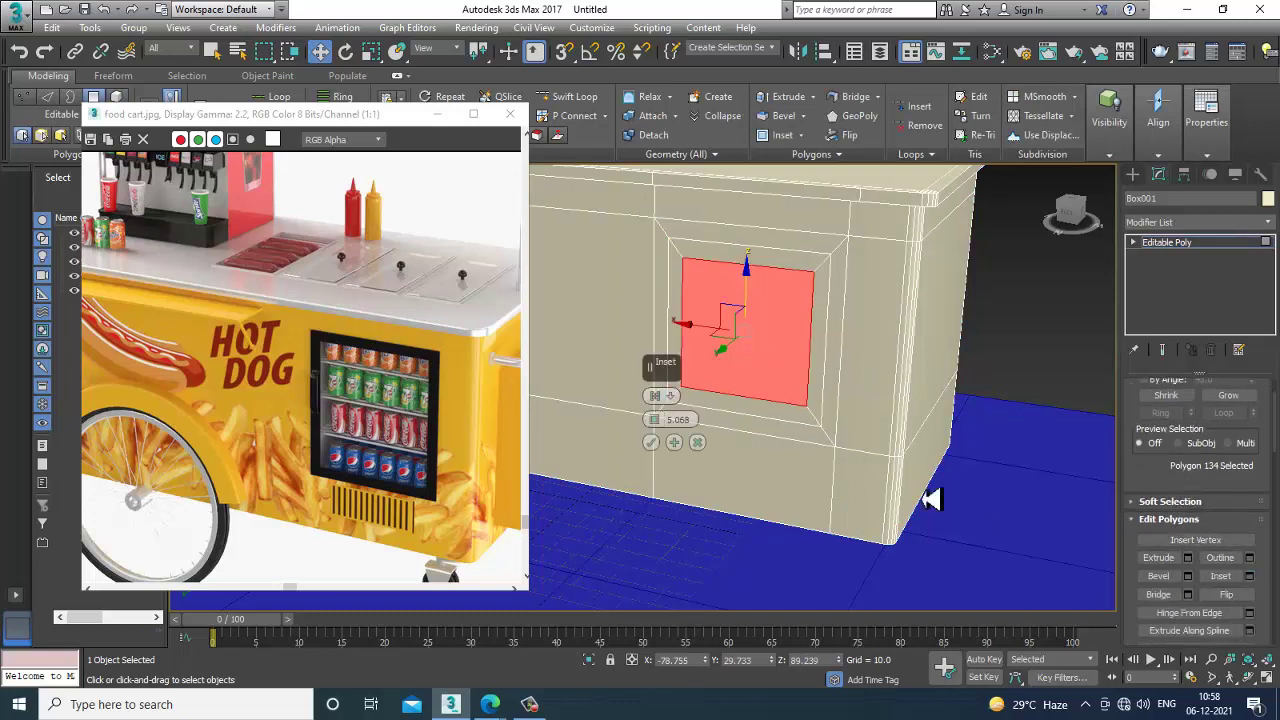
pyautogui.click(697, 442)
pyautogui.click(1188, 558)
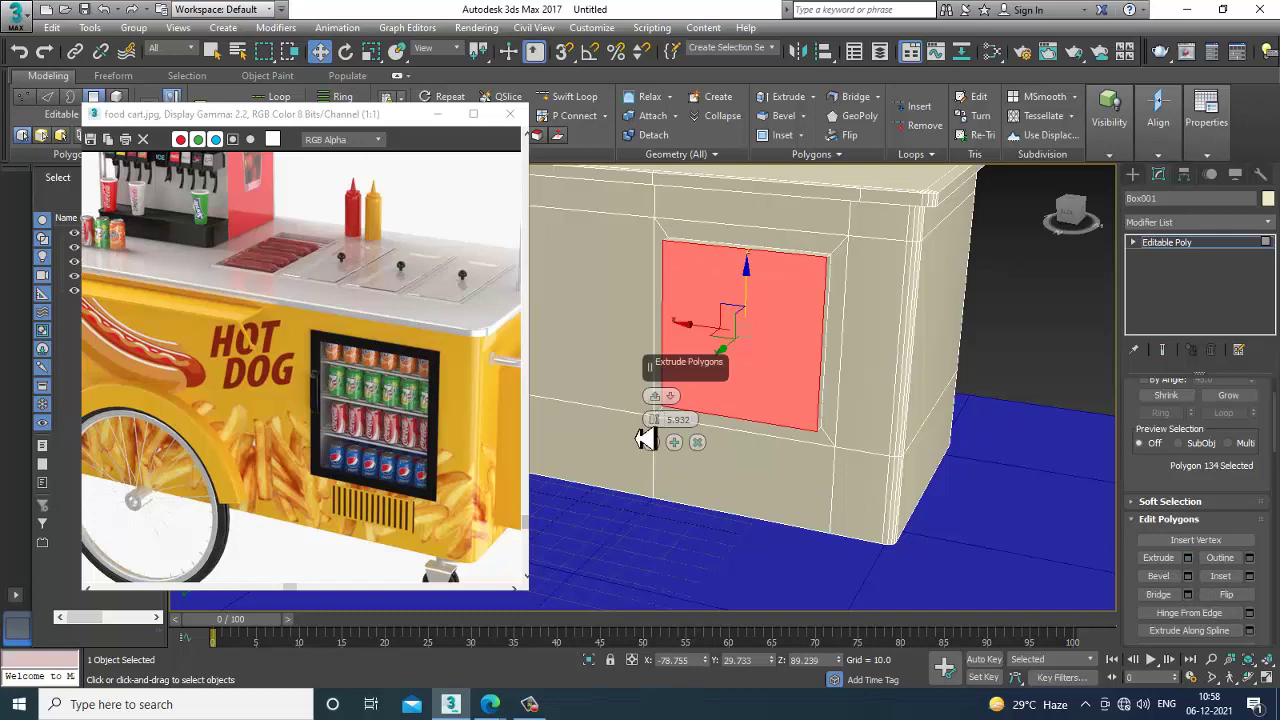
pyautogui.moveTo(654, 419); pyautogui.dragTo(676, 475)
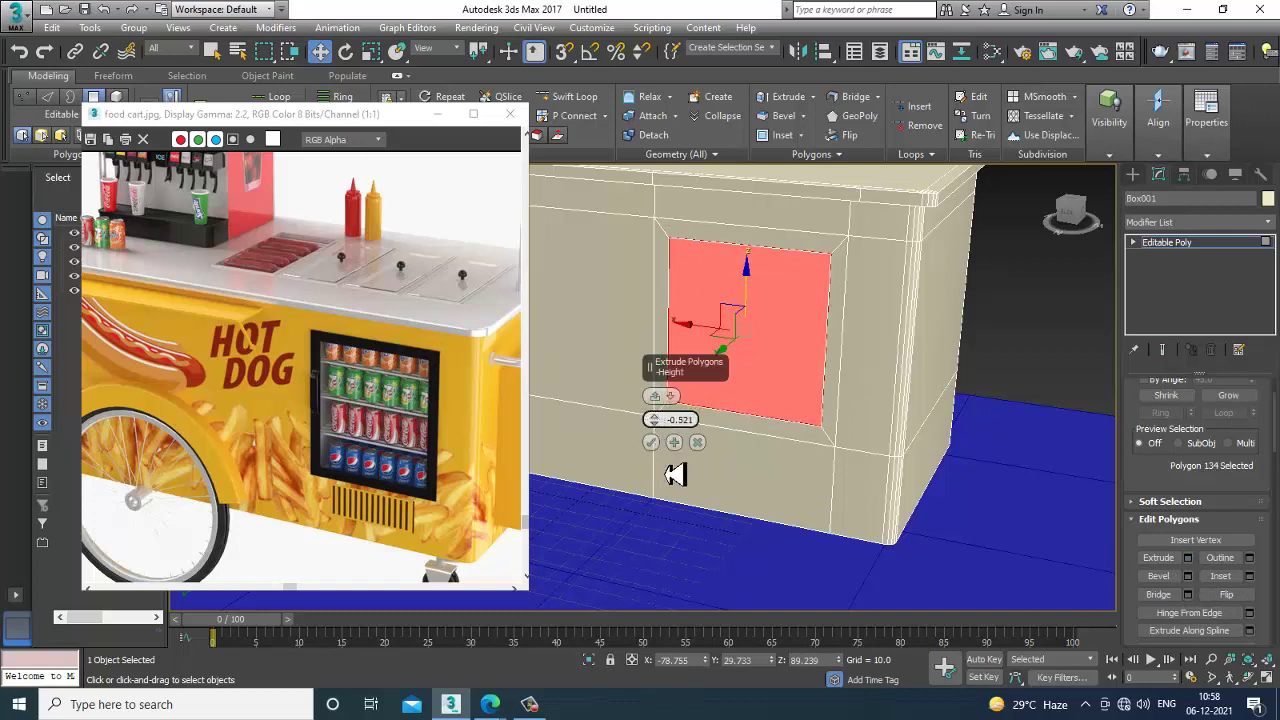
pyautogui.click(651, 442)
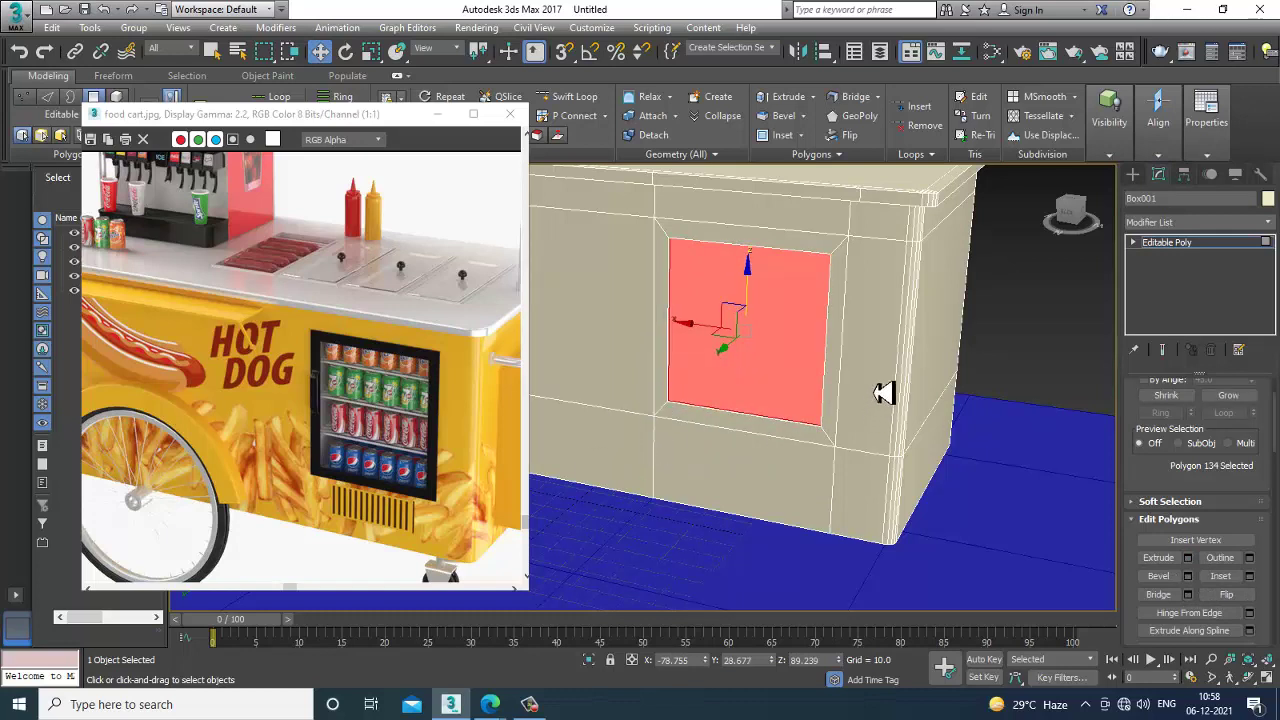
pyautogui.click(1017, 349)
# - Examine the fridge door handle in the reference image and the cart body's side profile
pyautogui.scroll(3, 330, 440)
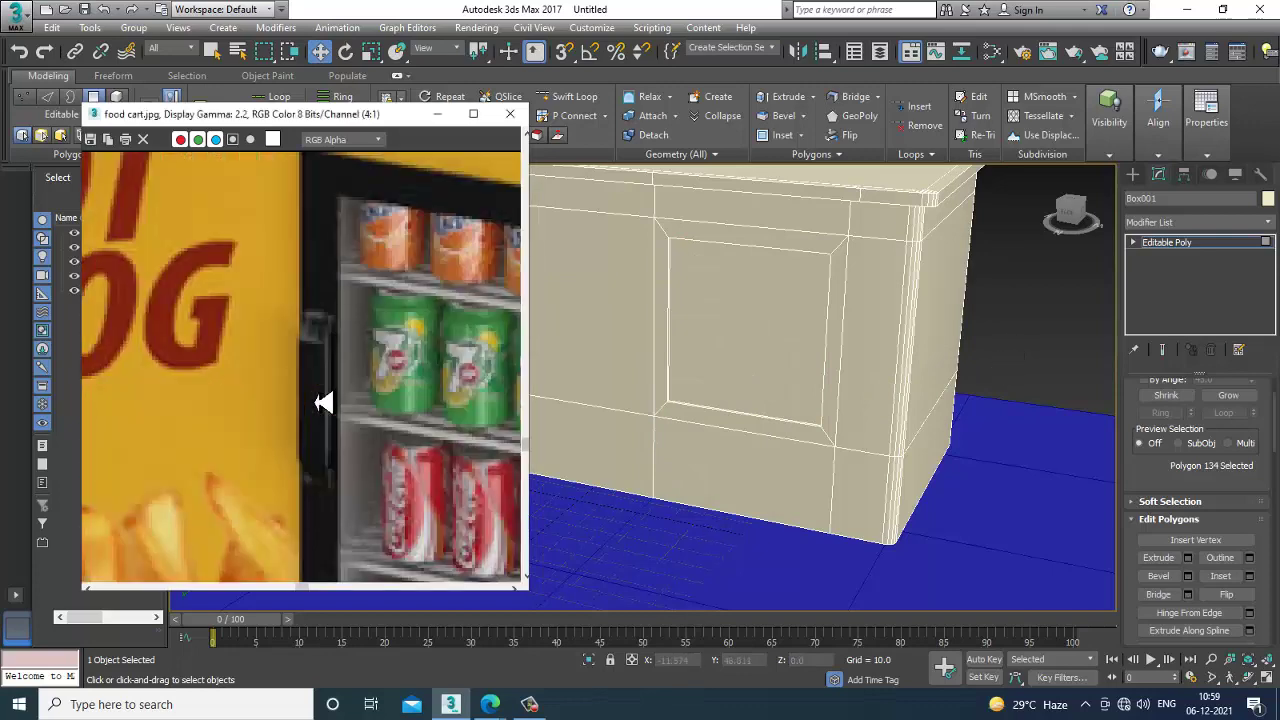
pyautogui.scroll(-2, 322, 402)
pyautogui.moveTo(749, 340); pyautogui.dragTo(762, 368, button='middle')
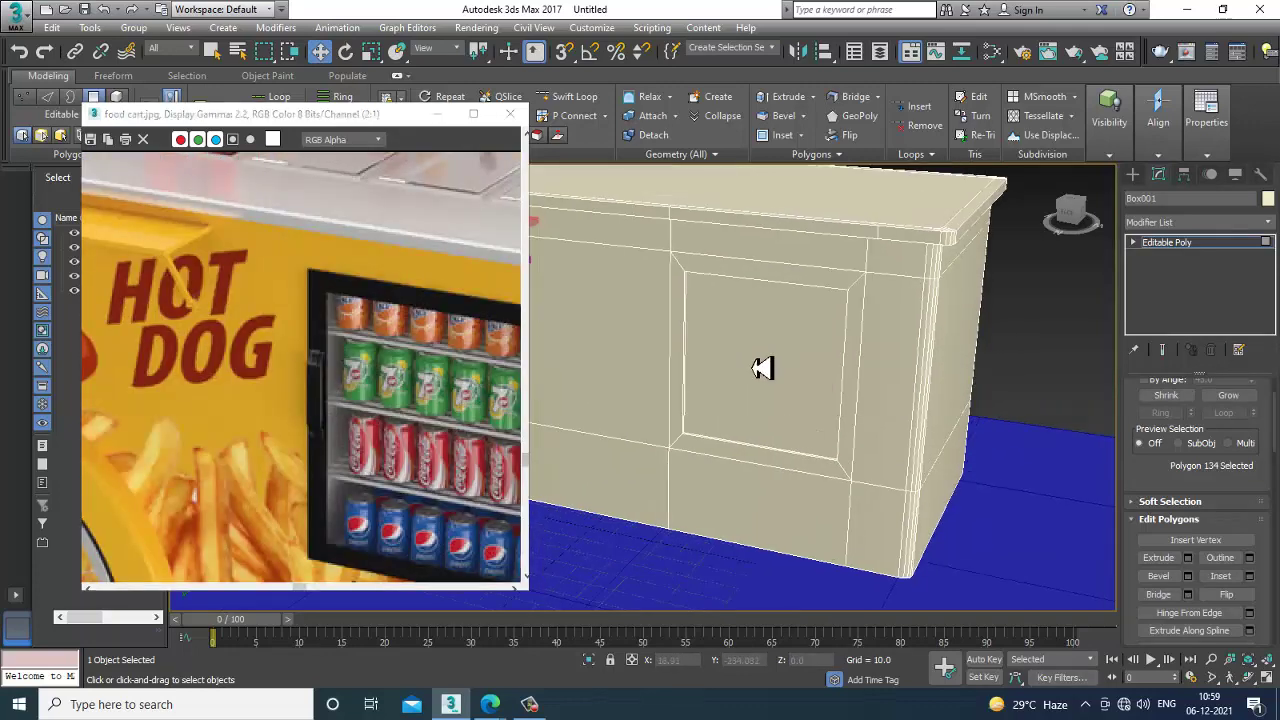
pyautogui.hotkey('alt', 'w')
pyautogui.moveTo(623, 500); pyautogui.dragTo(594, 495, button='middle')
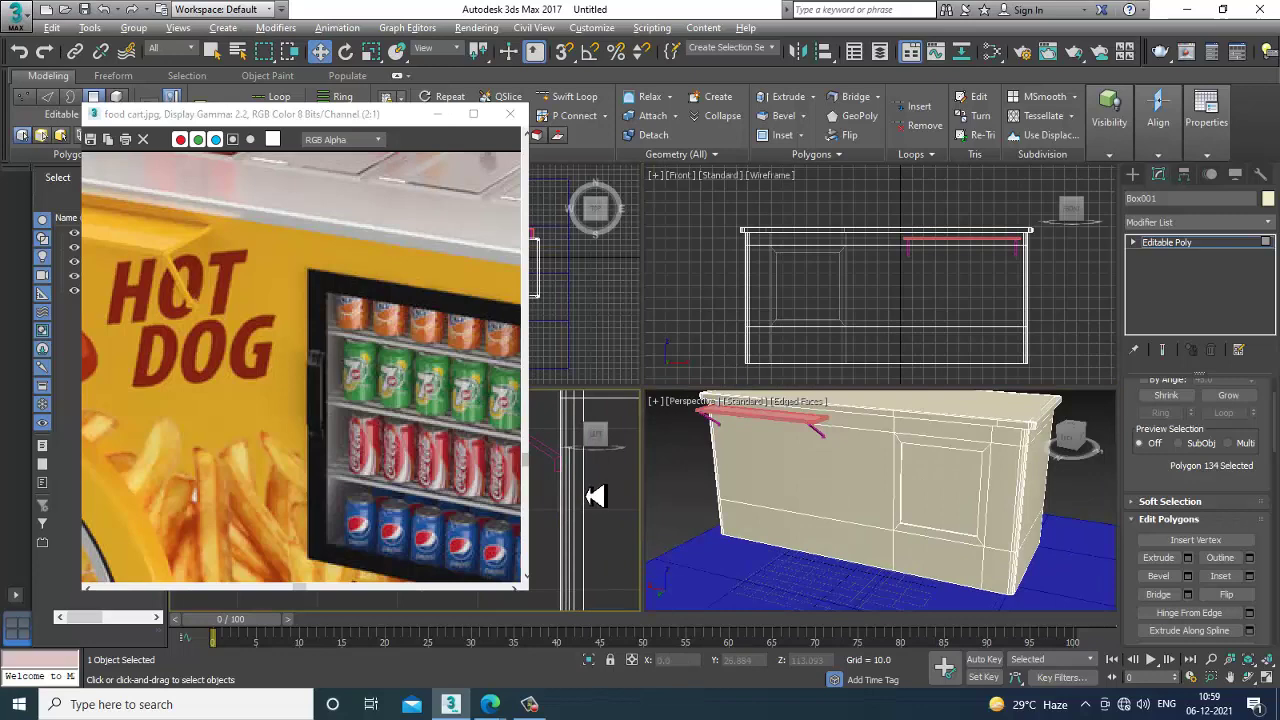
pyautogui.hotkey('alt', 'w')
pyautogui.scroll(-6, 660, 294)
pyautogui.scroll(-4, 880, 377)
pyautogui.moveTo(850, 390); pyautogui.dragTo(830, 382, button='middle')
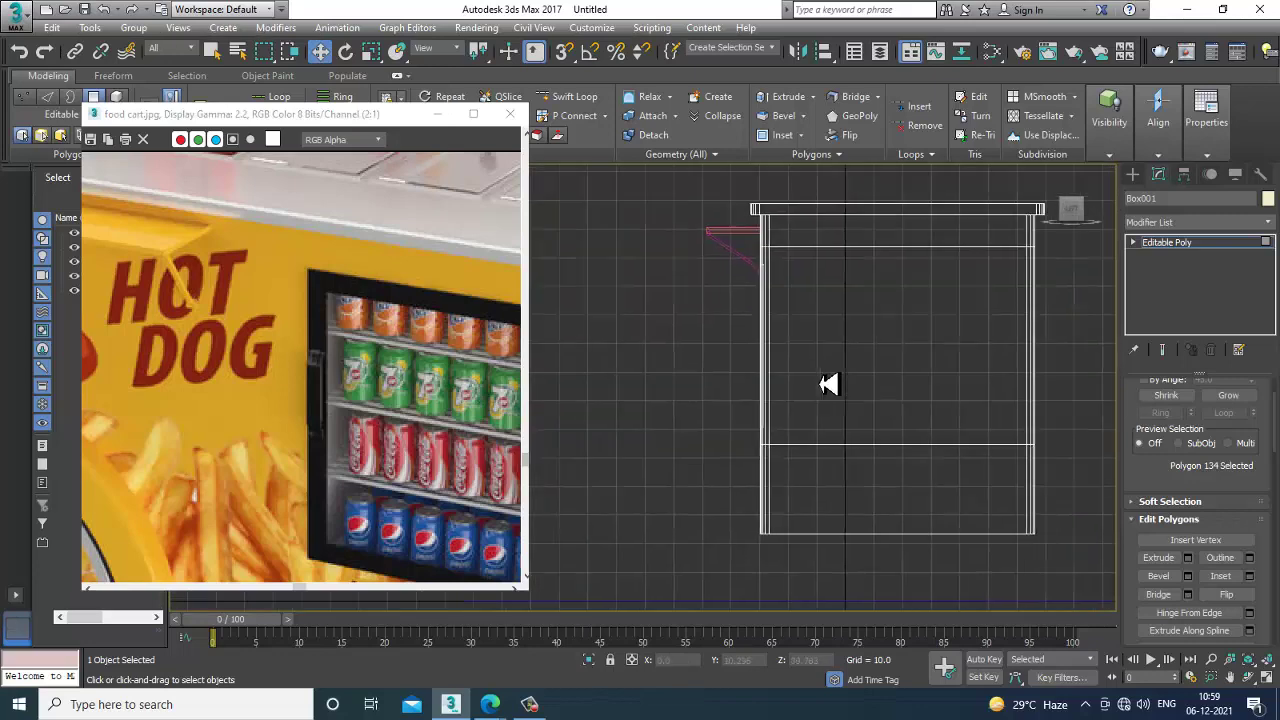
pyautogui.scroll(4, 834, 383)
# - Draw a rectangular-section line along the cart's front face in the side view, forming a vertical handle with both ends bent toward the body
pyautogui.click(1132, 175)
pyautogui.click(1153, 197)
pyautogui.click(1165, 284)
pyautogui.scroll(2, 800, 368)
pyautogui.scroll(-4, 803, 300)
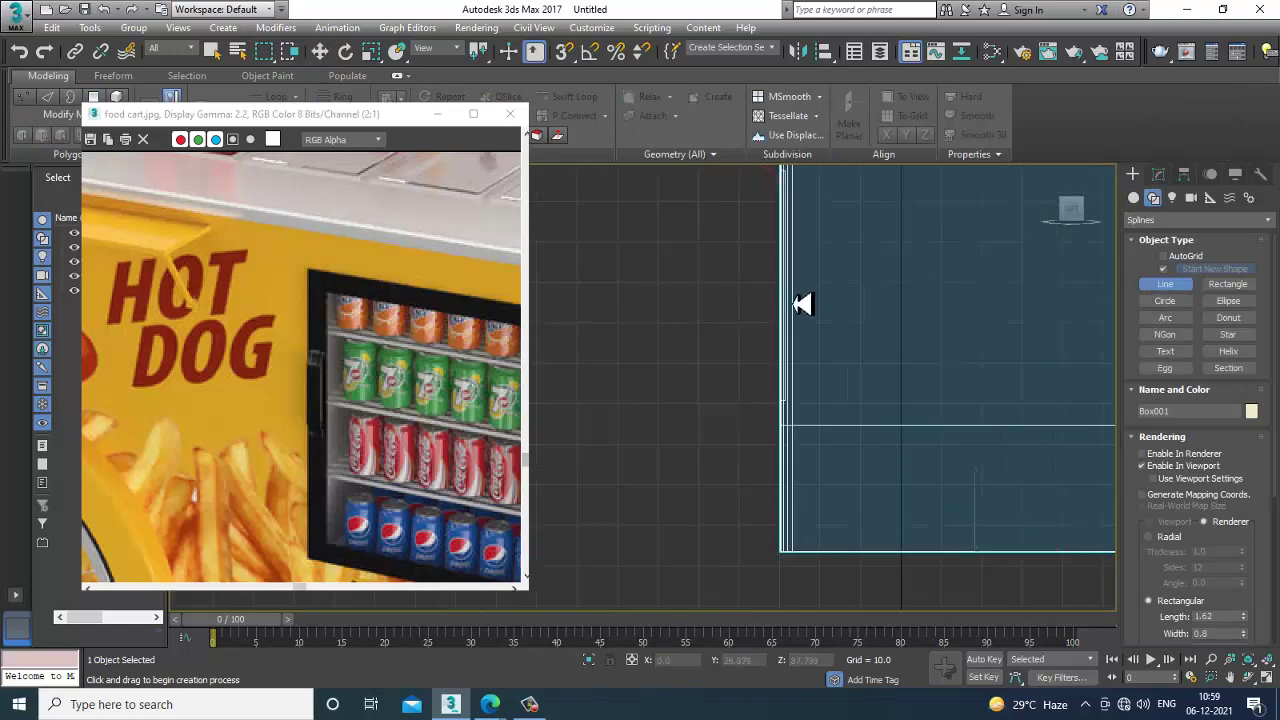
pyautogui.moveTo(803, 303); pyautogui.dragTo(825, 355, button='middle')
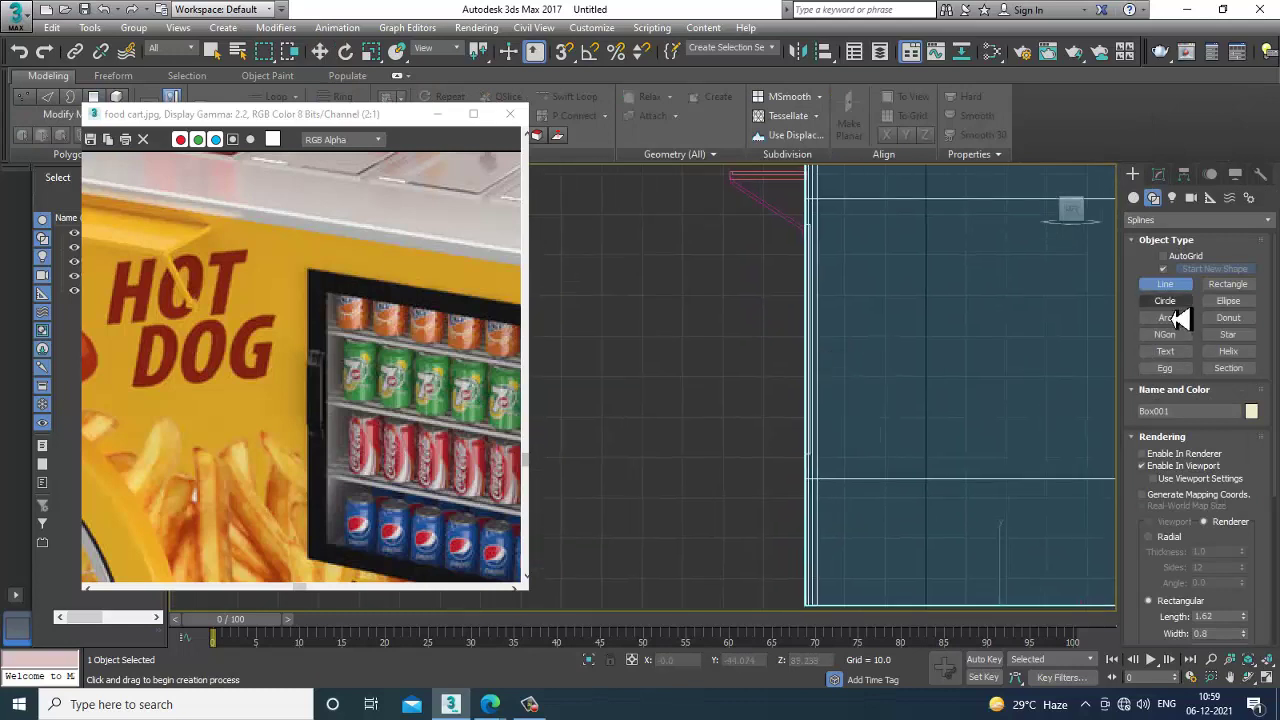
pyautogui.click(808, 261)
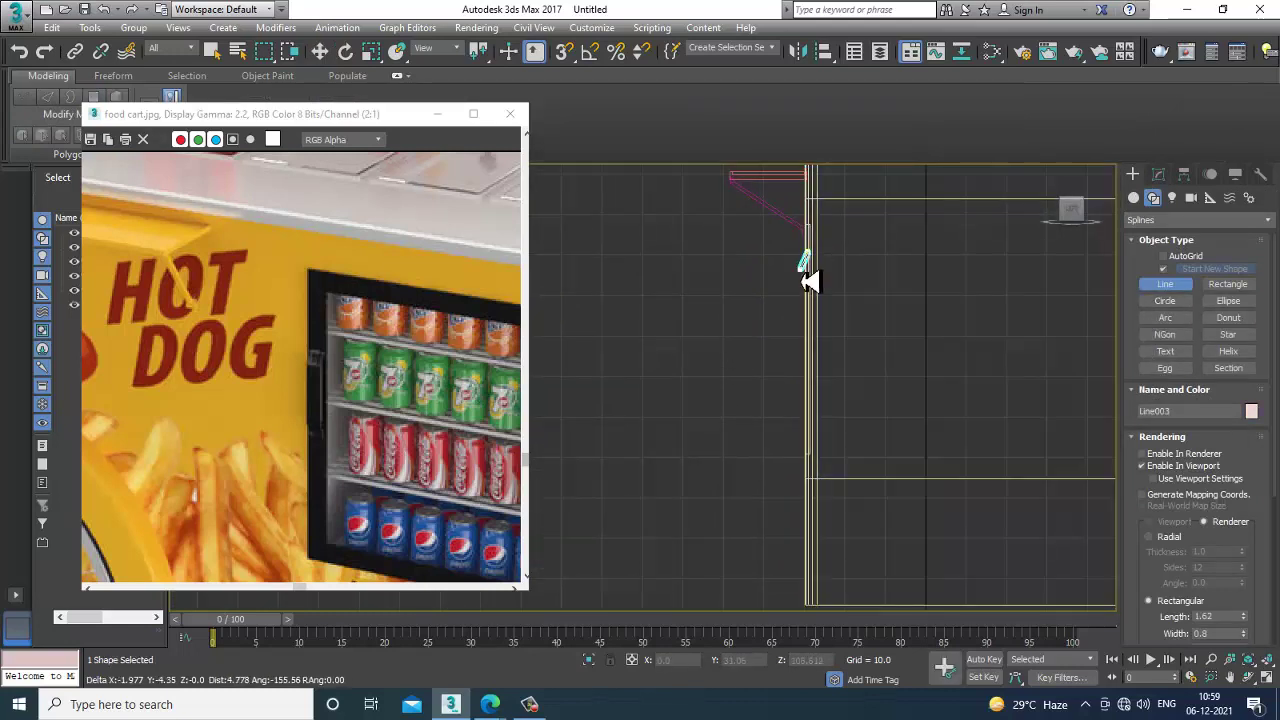
pyautogui.click(806, 385)
pyautogui.click(813, 402)
pyautogui.rightClick(813, 402)
# - Lower the handle's upper vertices to shorten it, and set the length of its rectangular section to 4.196
pyautogui.press('w')
pyautogui.hotkey('alt', 'w')
pyautogui.middleClick(940, 557)
pyautogui.press('z')
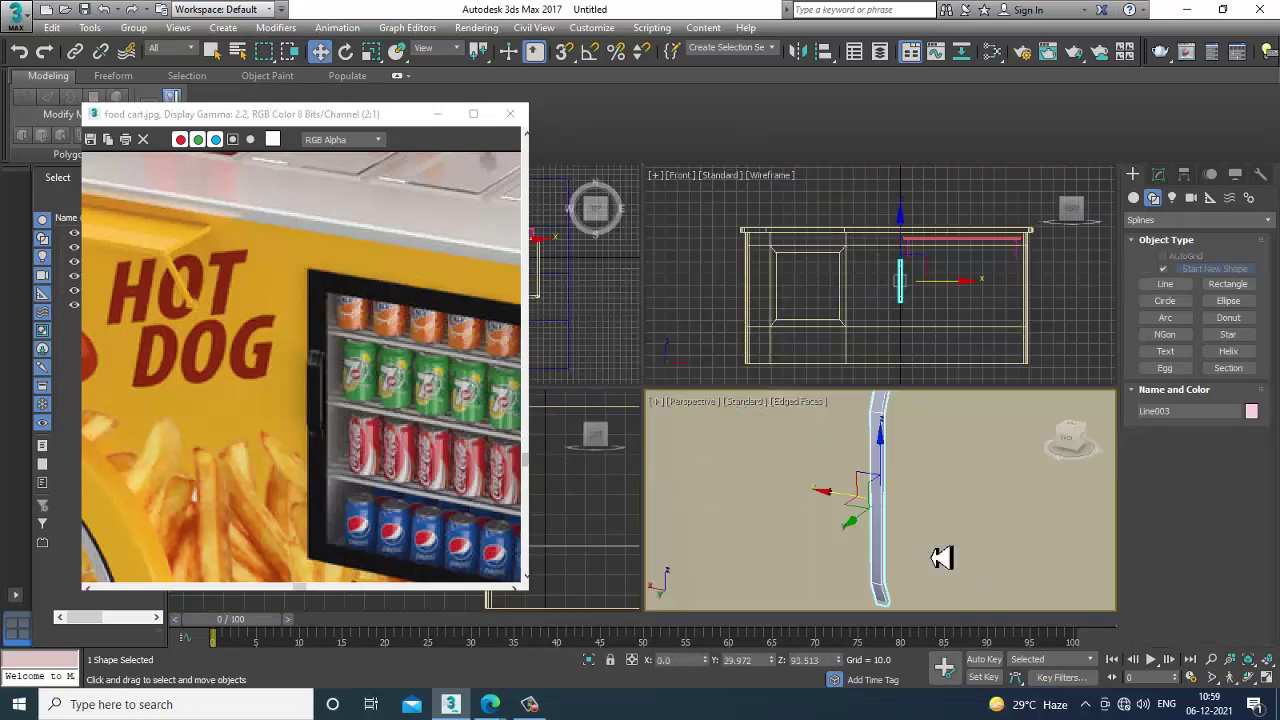
pyautogui.hotkey('alt', 'w')
pyautogui.scroll(-5, 941, 556)
pyautogui.moveTo(940, 554); pyautogui.dragTo(885, 450, button='middle')
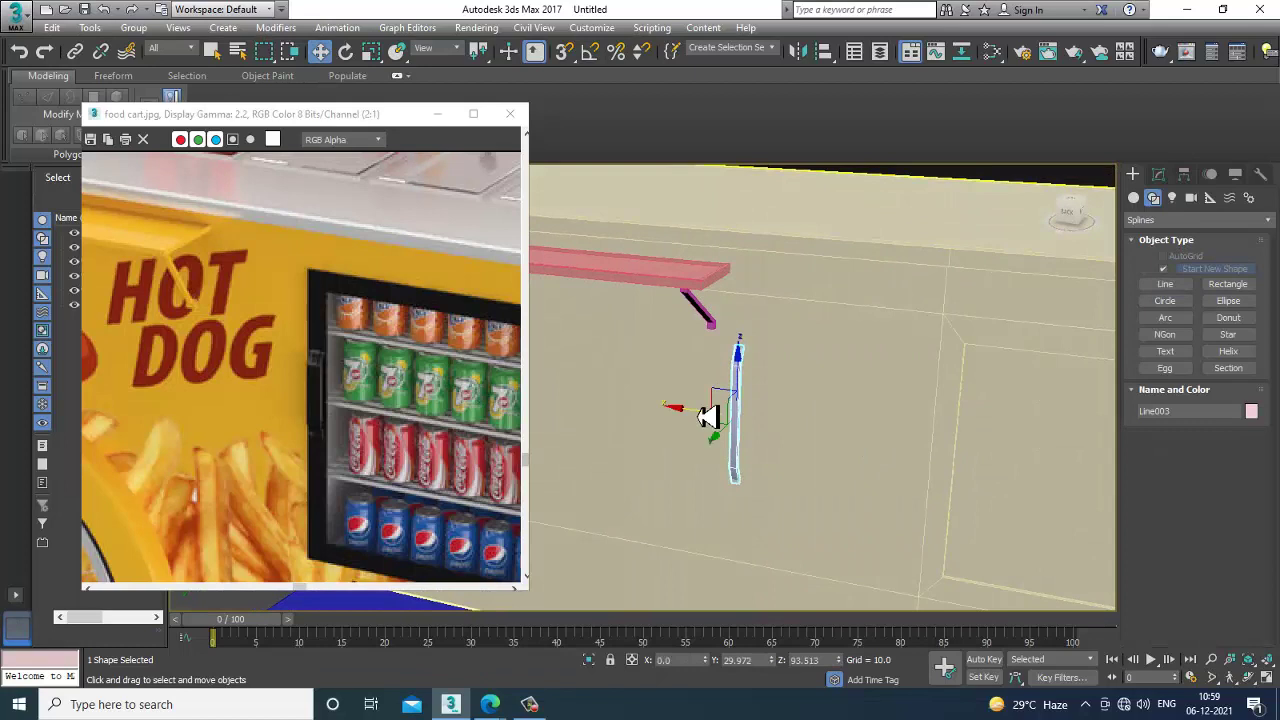
pyautogui.press('1')
pyautogui.moveTo(666, 330); pyautogui.dragTo(816, 428)
pyautogui.moveTo(745, 315); pyautogui.dragTo(751, 352)
pyautogui.moveTo(1243, 567); pyautogui.dragTo(1222, 446)
pyautogui.moveTo(917, 466)
pyautogui.keyDown('alt'); pyautogui.mouseDown(button='middle')
pyautogui.moveTo(871, 437)
pyautogui.moveTo(923, 449)
pyautogui.mouseUp(button='middle'); pyautogui.keyUp('alt')
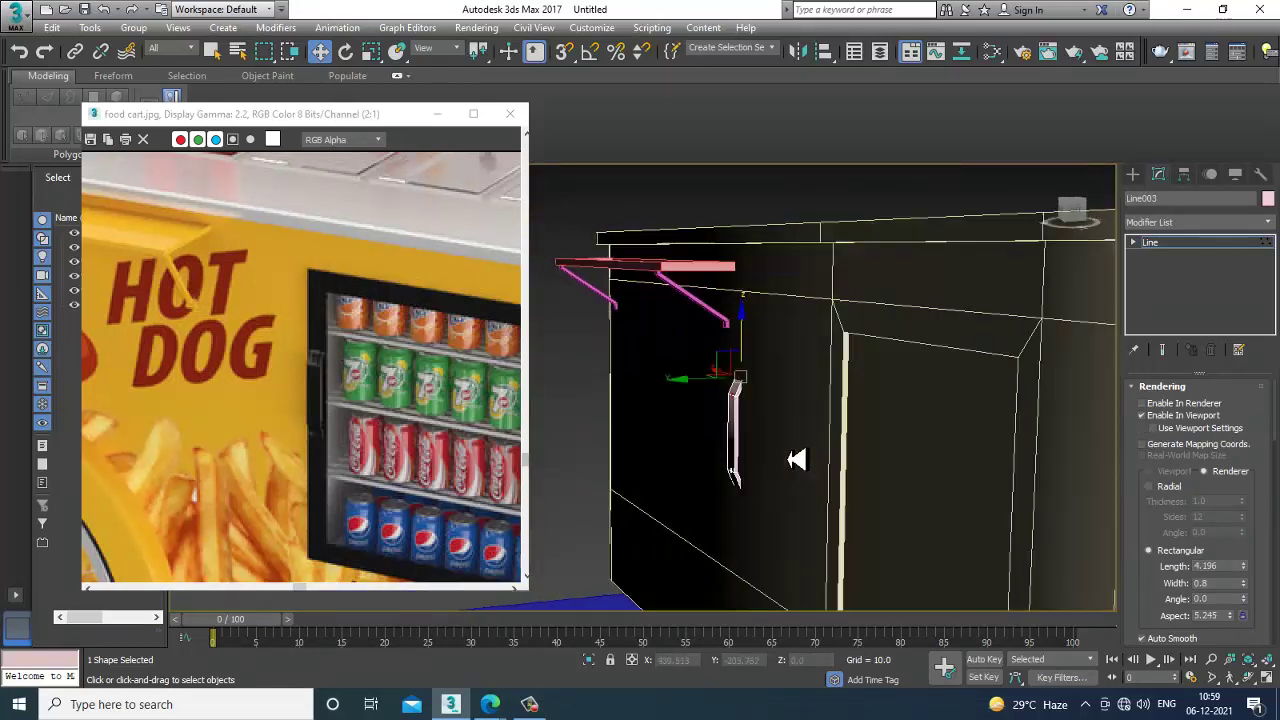
pyautogui.keyDown('alt'); pyautogui.moveTo(845, 441); pyautogui.dragTo(688, 437, button='middle'); pyautogui.keyUp('alt')
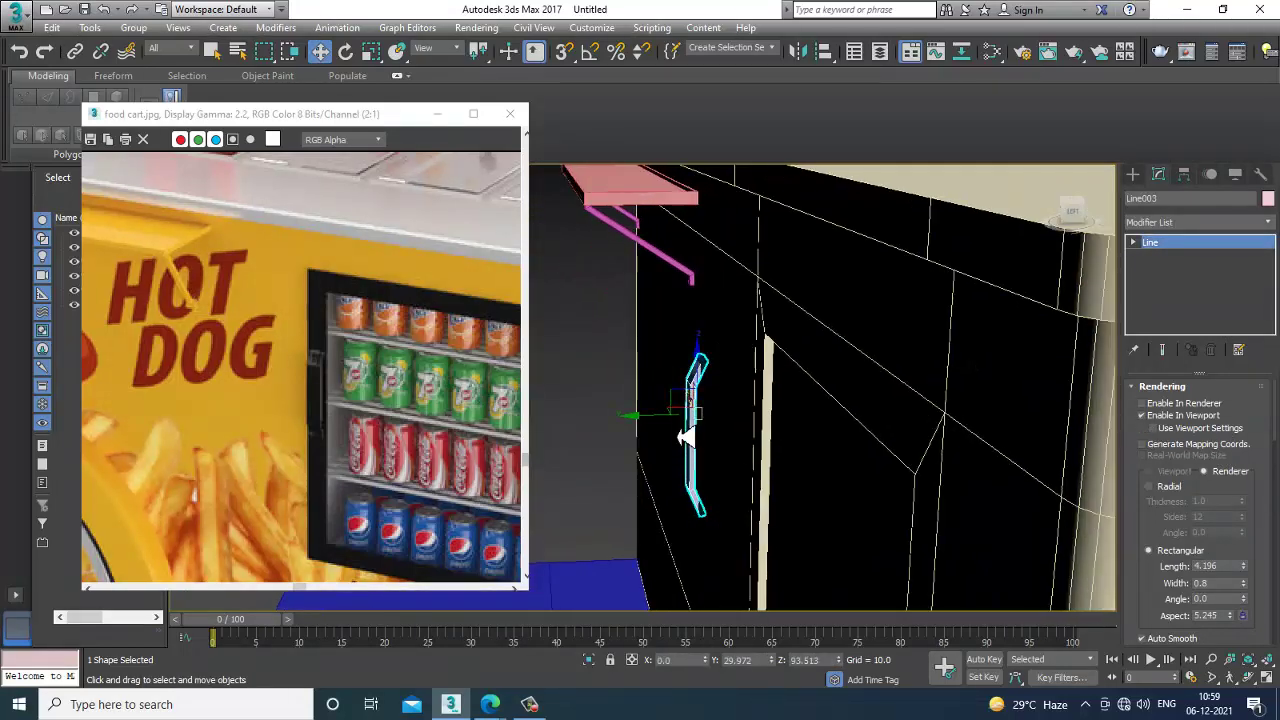
# - Move the handle along X onto the fridge frame's edge beside the shelf and scale it uniformly to about 64.859 percent
pyautogui.moveTo(668, 430); pyautogui.dragTo(664, 429)
pyautogui.keyDown('alt'); pyautogui.moveTo(664, 429); pyautogui.dragTo(835, 377, button='middle'); pyautogui.keyUp('alt')
pyautogui.moveTo(680, 337); pyautogui.dragTo(904, 396)
pyautogui.press('r')
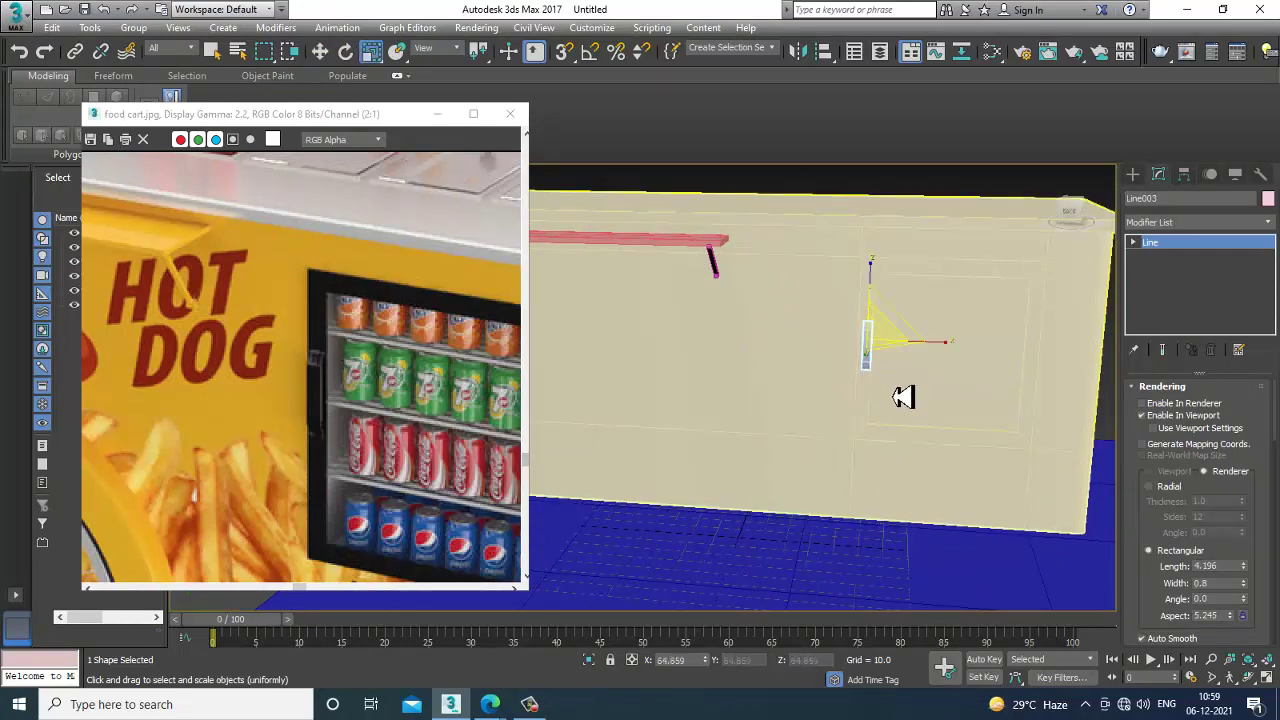
pyautogui.press('w')
# - Adjust the handle's upper and lower end vertices in the side view so both ends meet the cart body's face
pyautogui.press('z')
pyautogui.keyDown('alt'); pyautogui.moveTo(842, 258); pyautogui.dragTo(626, 355, button='middle'); pyautogui.keyUp('alt')
pyautogui.hotkey('alt', 'w')
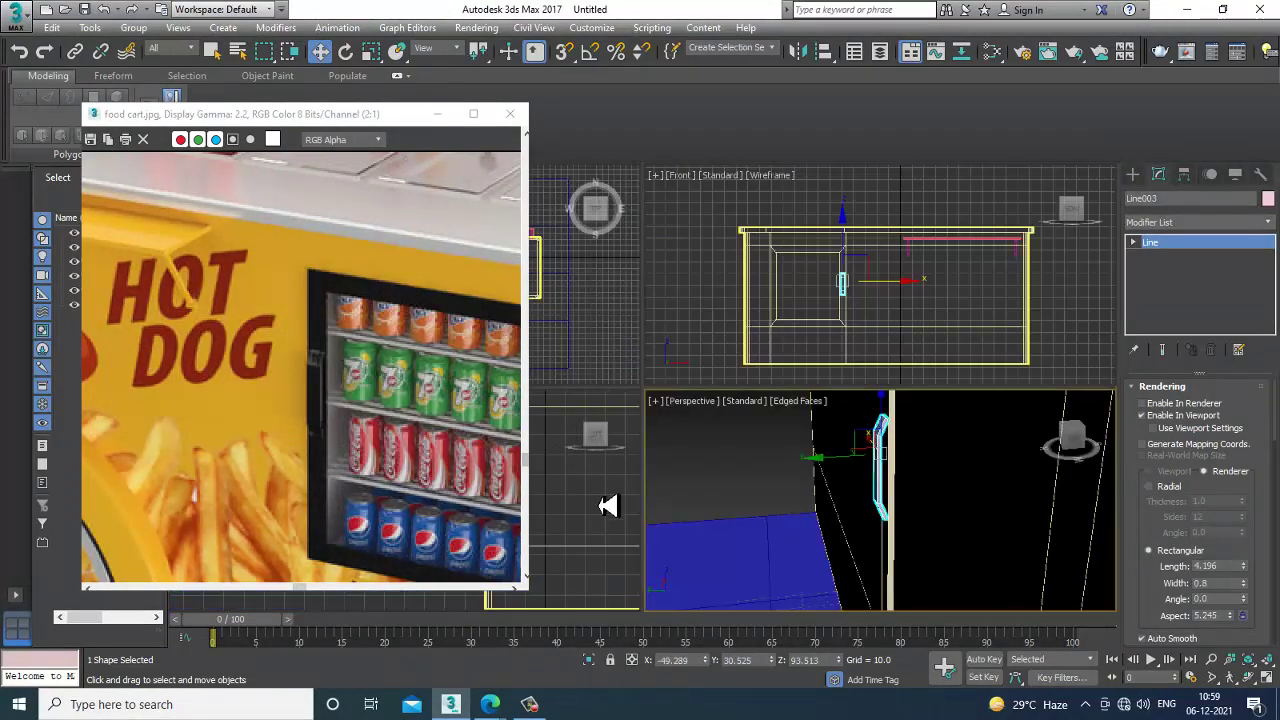
pyautogui.rightClick(610, 506)
pyautogui.hotkey('alt', 'w')
pyautogui.press('z')
pyautogui.scroll(-3, 708, 412)
pyautogui.scroll(3, 687, 338)
pyautogui.press('1')
pyautogui.moveTo(629, 242); pyautogui.dragTo(740, 287)
pyautogui.moveTo(734, 382); pyautogui.dragTo(717, 202, button='middle')
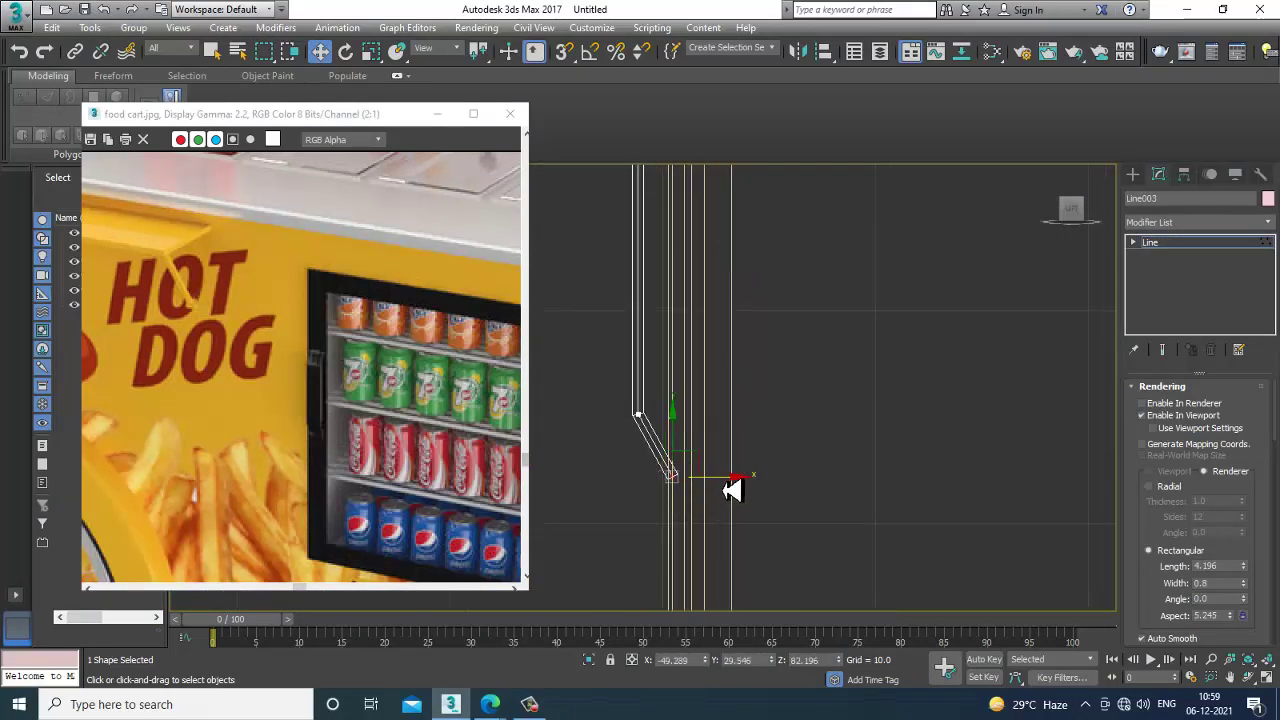
pyautogui.hotkey('alt', 'w')
pyautogui.middleClick(936, 513)
pyautogui.hotkey('alt', 'w')
pyautogui.keyDown('alt'); pyautogui.moveTo(863, 446); pyautogui.dragTo(892, 406, button='middle'); pyautogui.keyUp('alt')
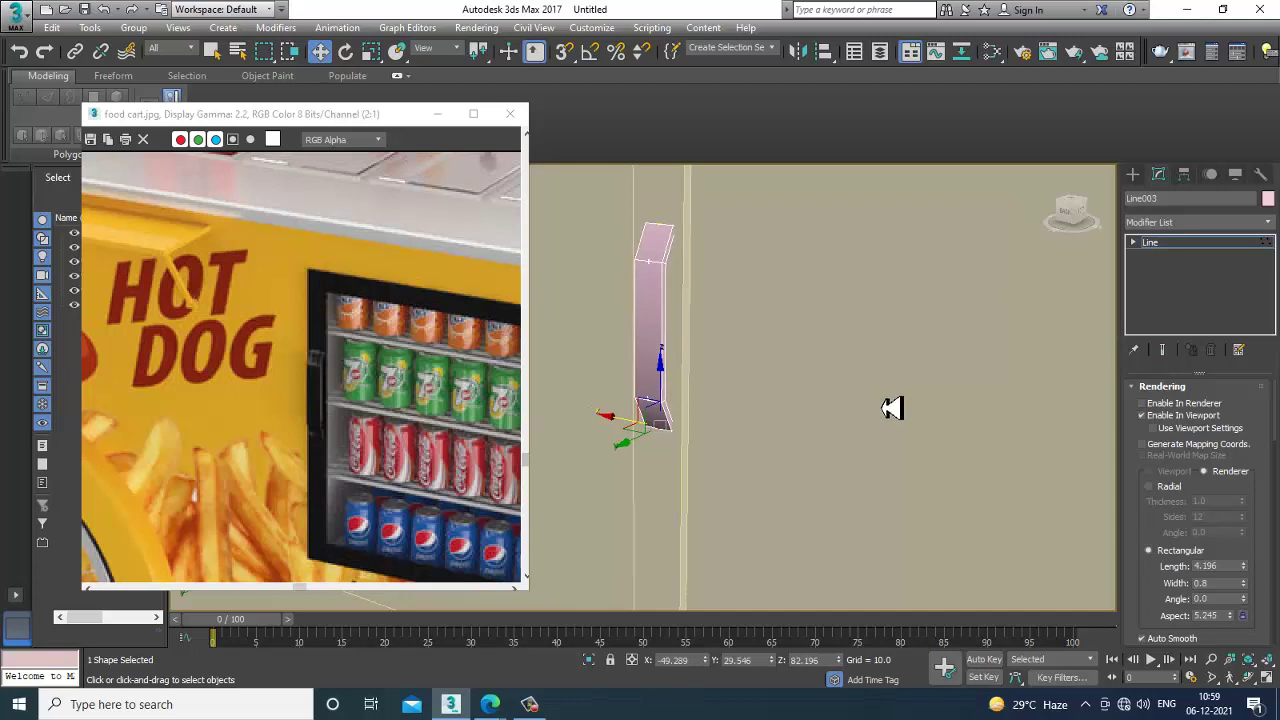
# - Leave the fridge handle's vertex editing and compare the cart's front with the hot dog cart reference image
pyautogui.click(1200, 245)
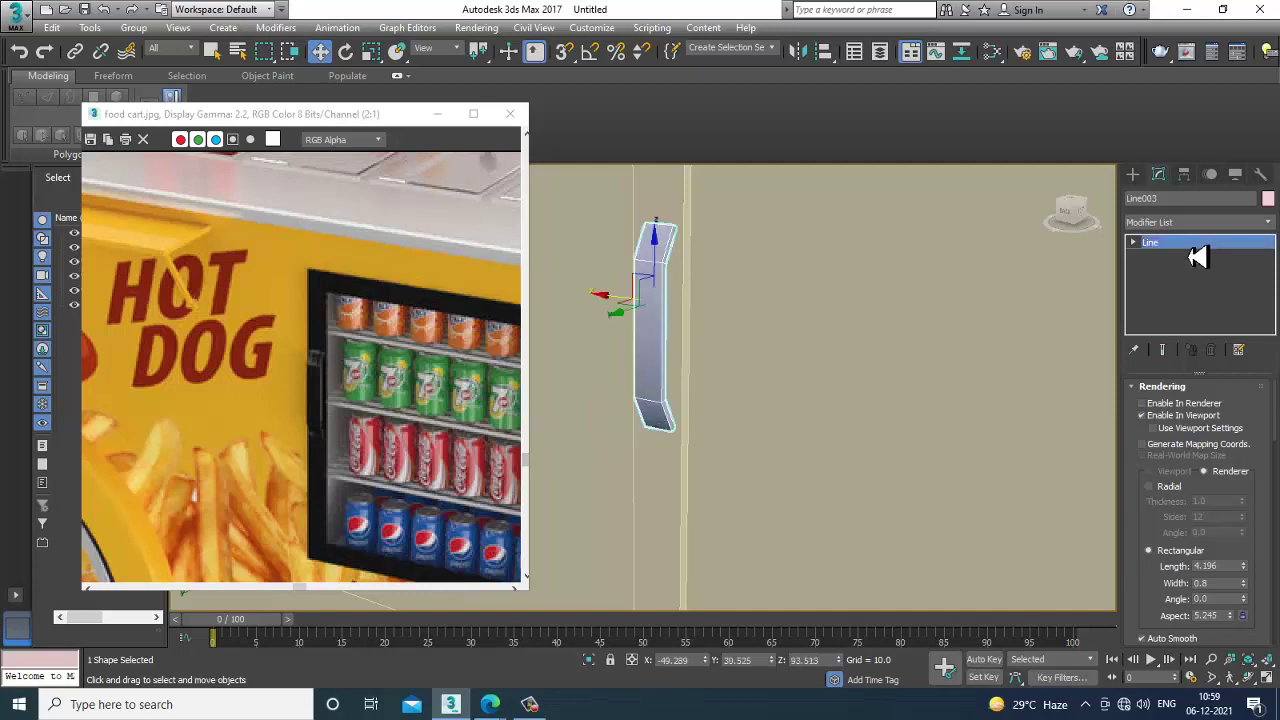
pyautogui.keyDown('alt'); pyautogui.moveTo(674, 477); pyautogui.dragTo(813, 388, button='middle'); pyautogui.keyUp('alt')
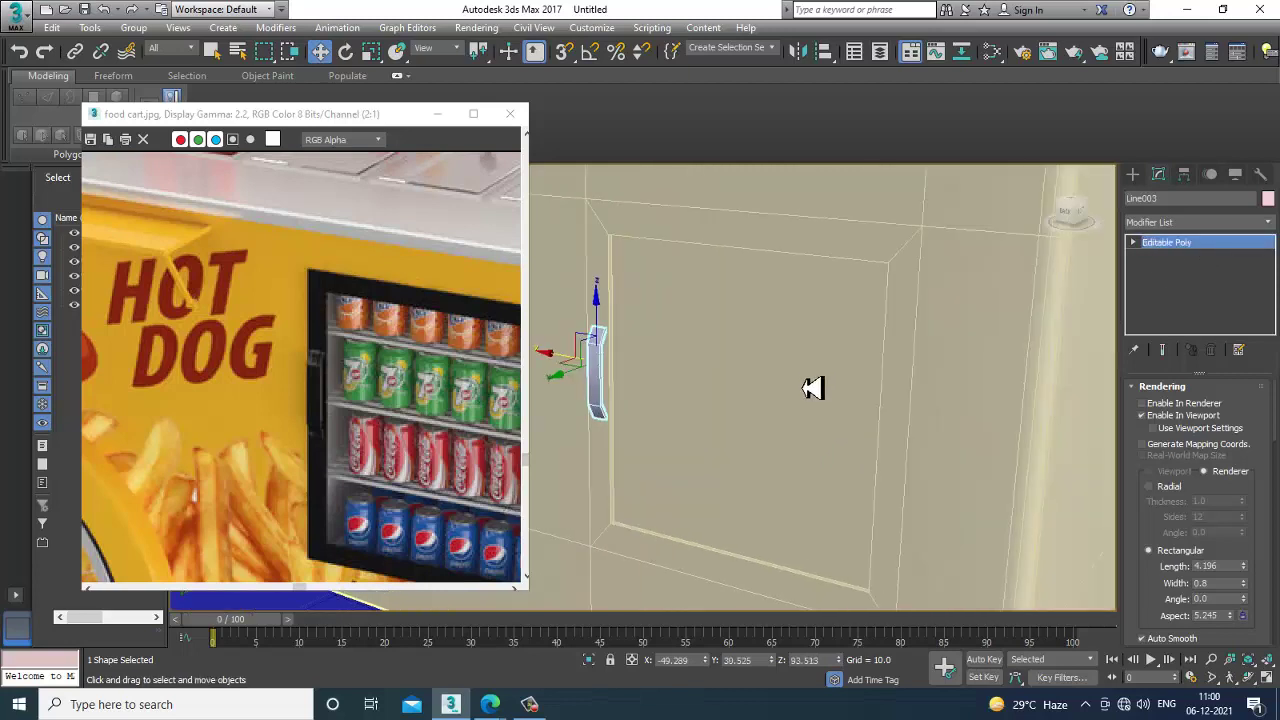
pyautogui.click(814, 387)
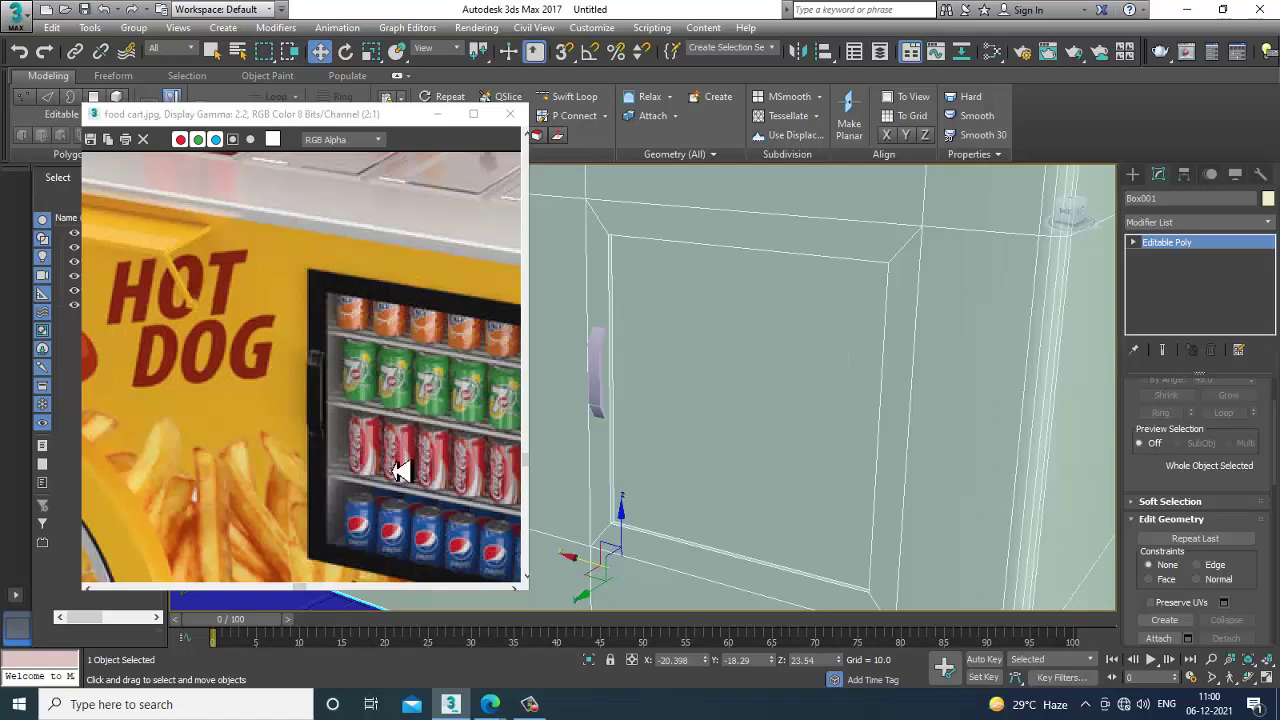
pyautogui.scroll(-5, 789, 406)
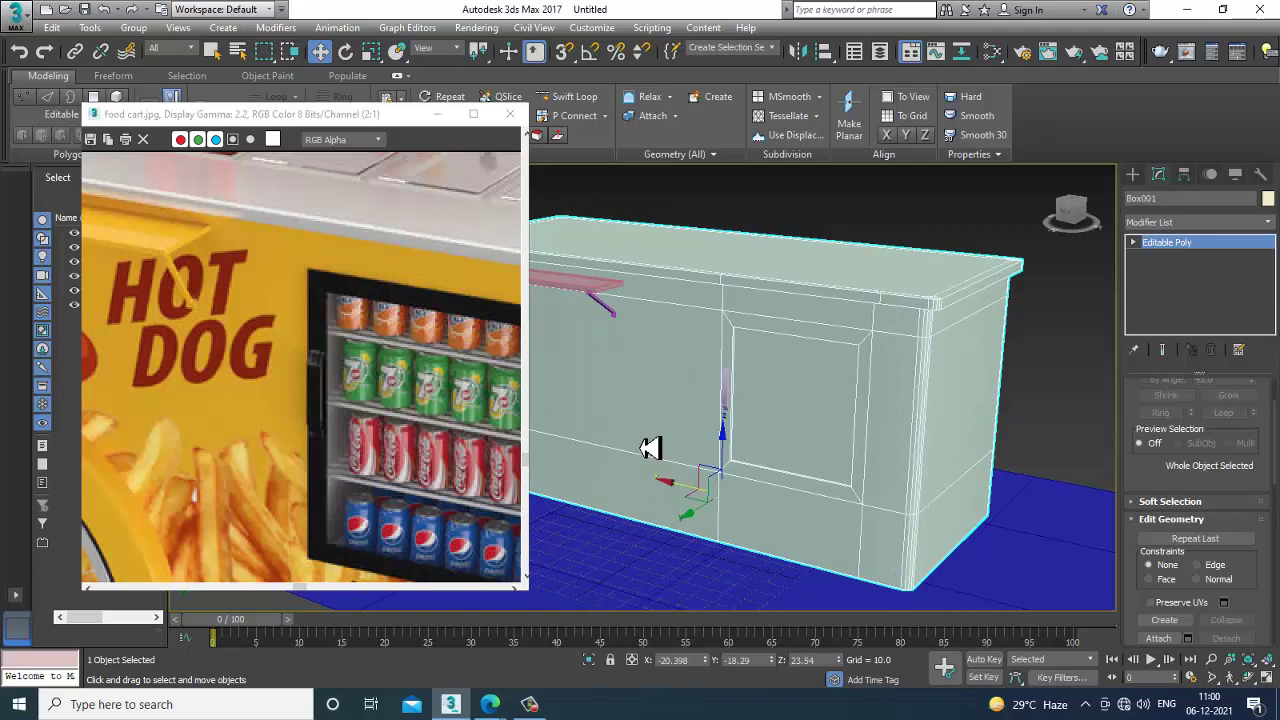
pyautogui.scroll(-2, 410, 490)
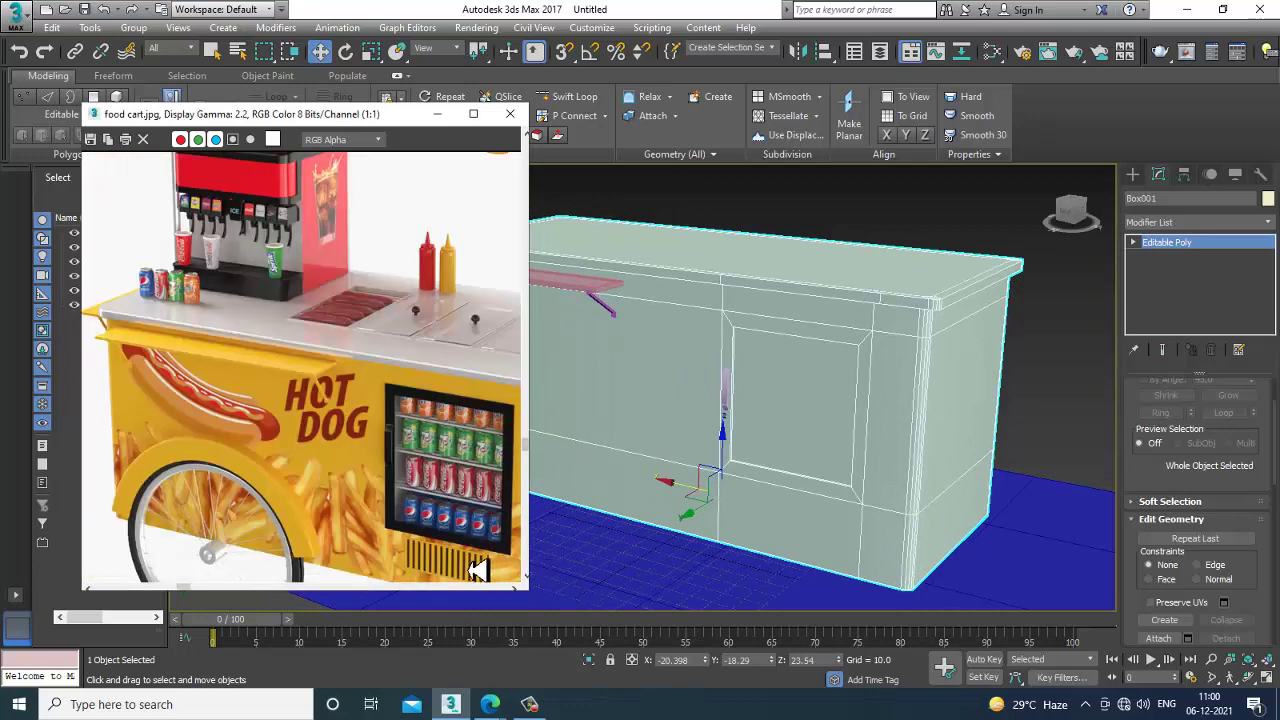
pyautogui.scroll(-3, 869, 318)
# - Select the side shelf together with both of its diagonal braces
pyautogui.keyDown('alt'); pyautogui.moveTo(851, 337); pyautogui.dragTo(862, 373, button='middle'); pyautogui.keyUp('alt')
pyautogui.scroll(6, 855, 378)
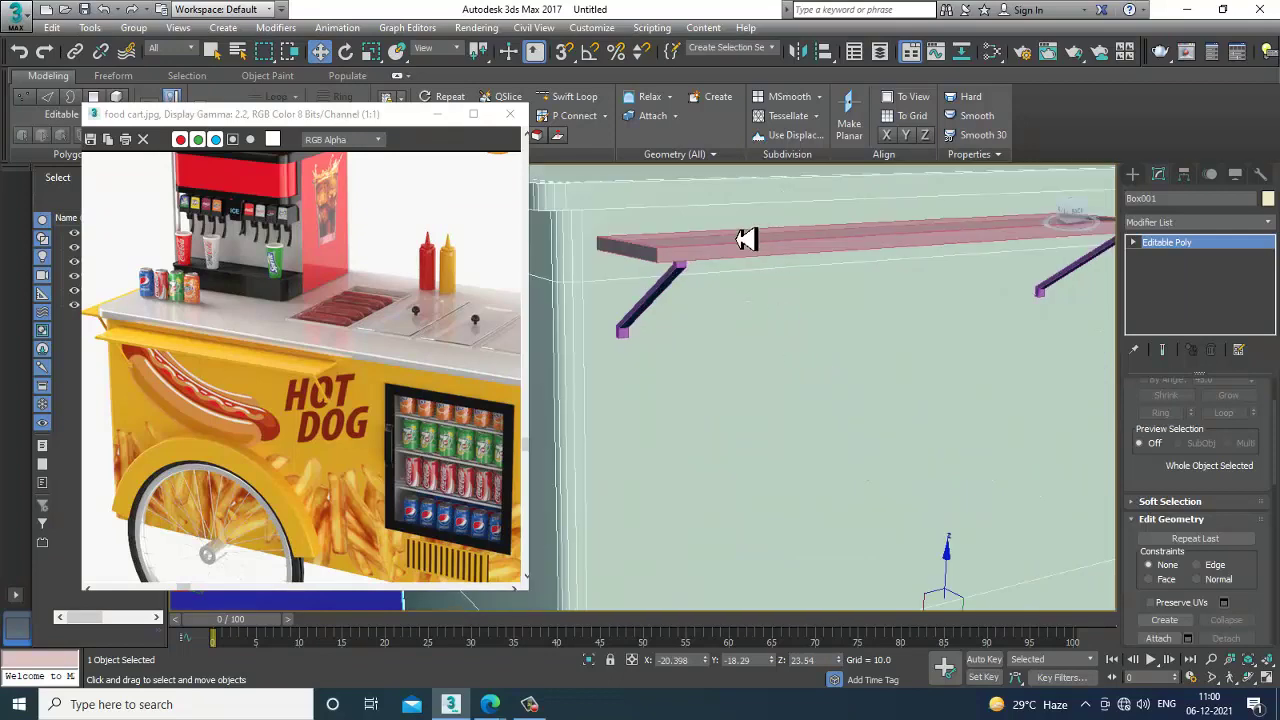
pyautogui.click(740, 245)
pyautogui.keyDown('ctrl'); pyautogui.click(670, 292); pyautogui.keyUp('ctrl')
pyautogui.scroll(-3, 770, 312)
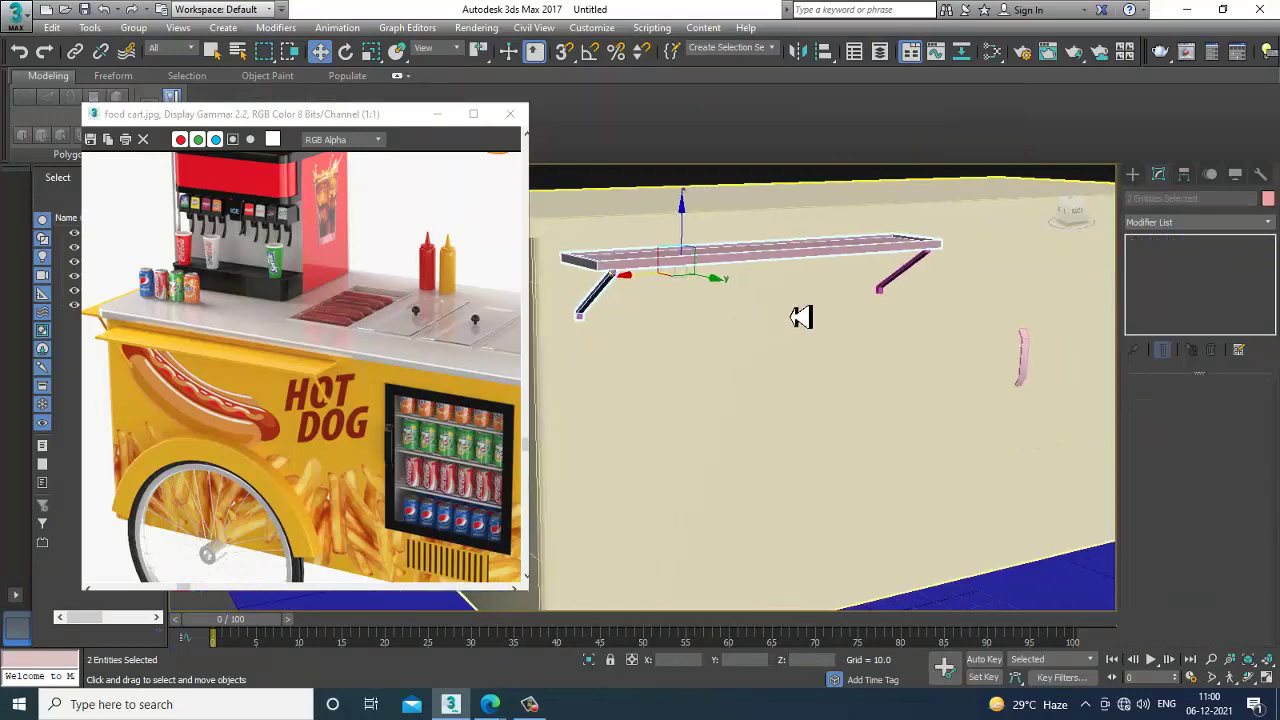
pyautogui.keyDown('ctrl'); pyautogui.click(907, 272); pyautogui.keyUp('ctrl')
pyautogui.scroll(-3, 891, 426)
pyautogui.keyDown('alt'); pyautogui.moveTo(928, 441); pyautogui.dragTo(906, 471, button='middle'); pyautogui.keyUp('alt')
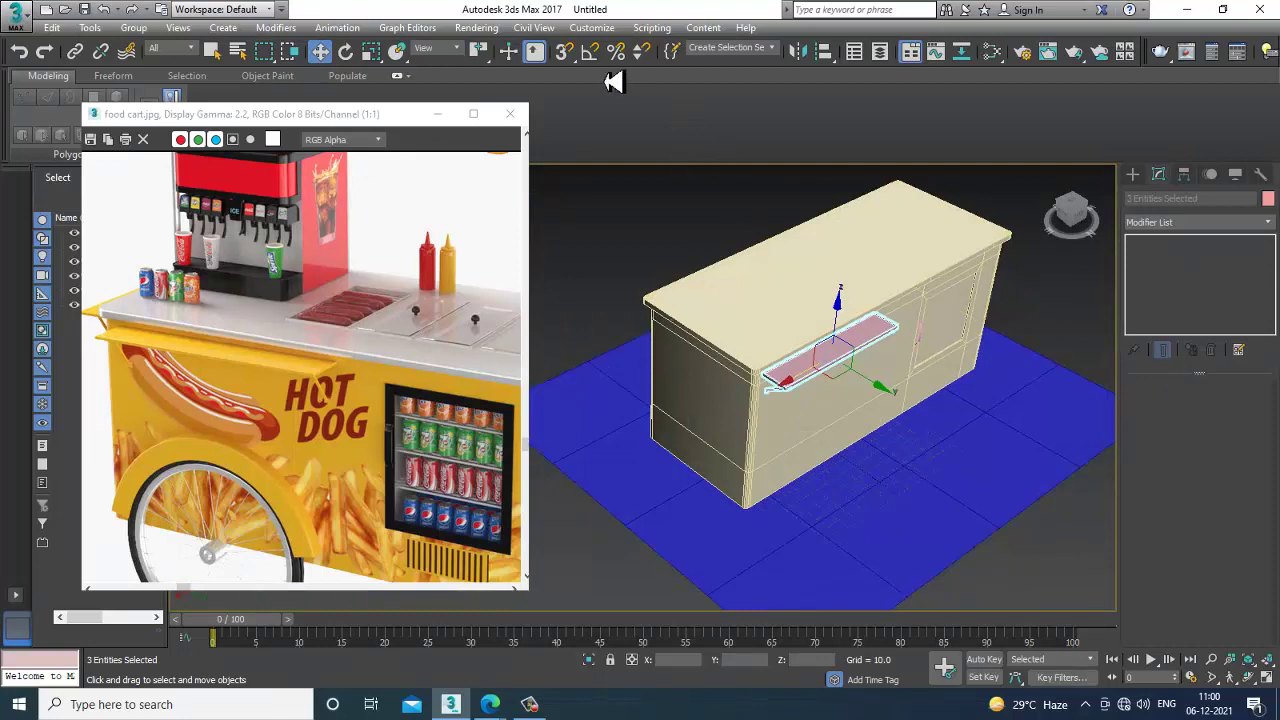
# - Turn on angle snapping with a 90-degree increment
pyautogui.rightClick(591, 55)
pyautogui.moveTo(653, 361); pyautogui.dragTo(515, 354)
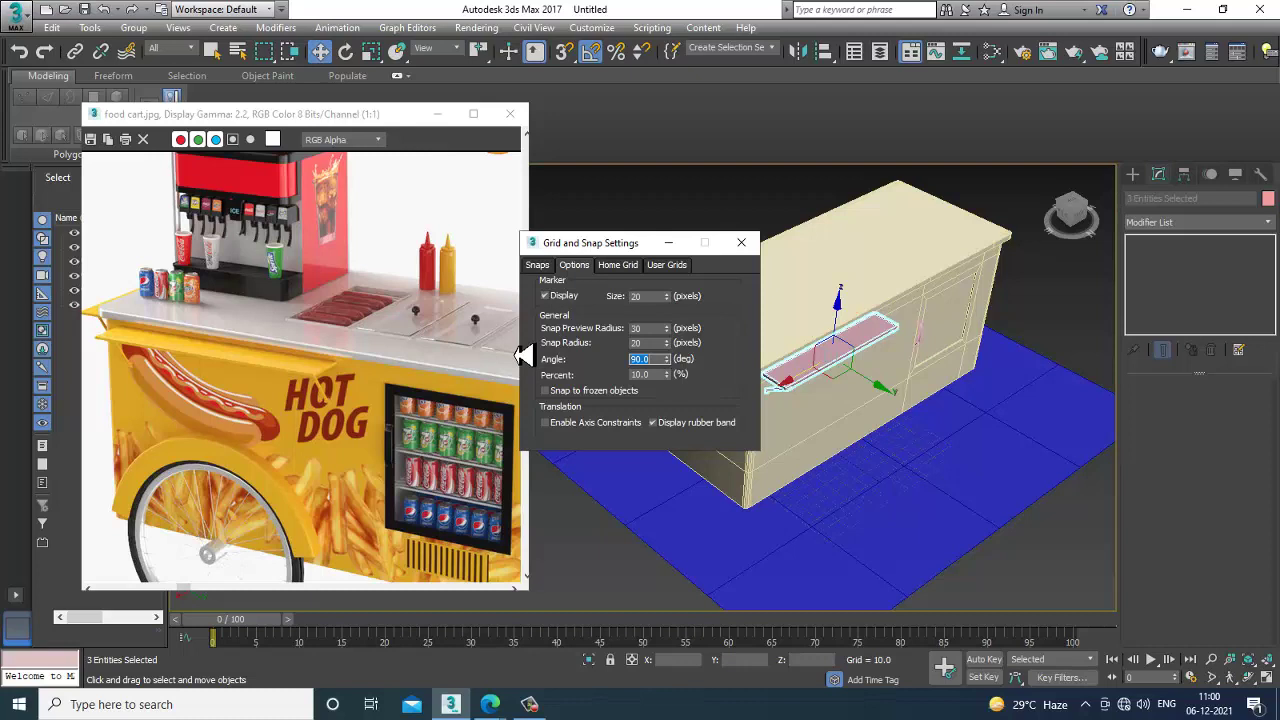
pyautogui.click(741, 243)
# - Save the scene as "Cart_ 1" in a new "food card" folder inside December 2021 on Local Disk (D:)
pyautogui.click(15, 15)
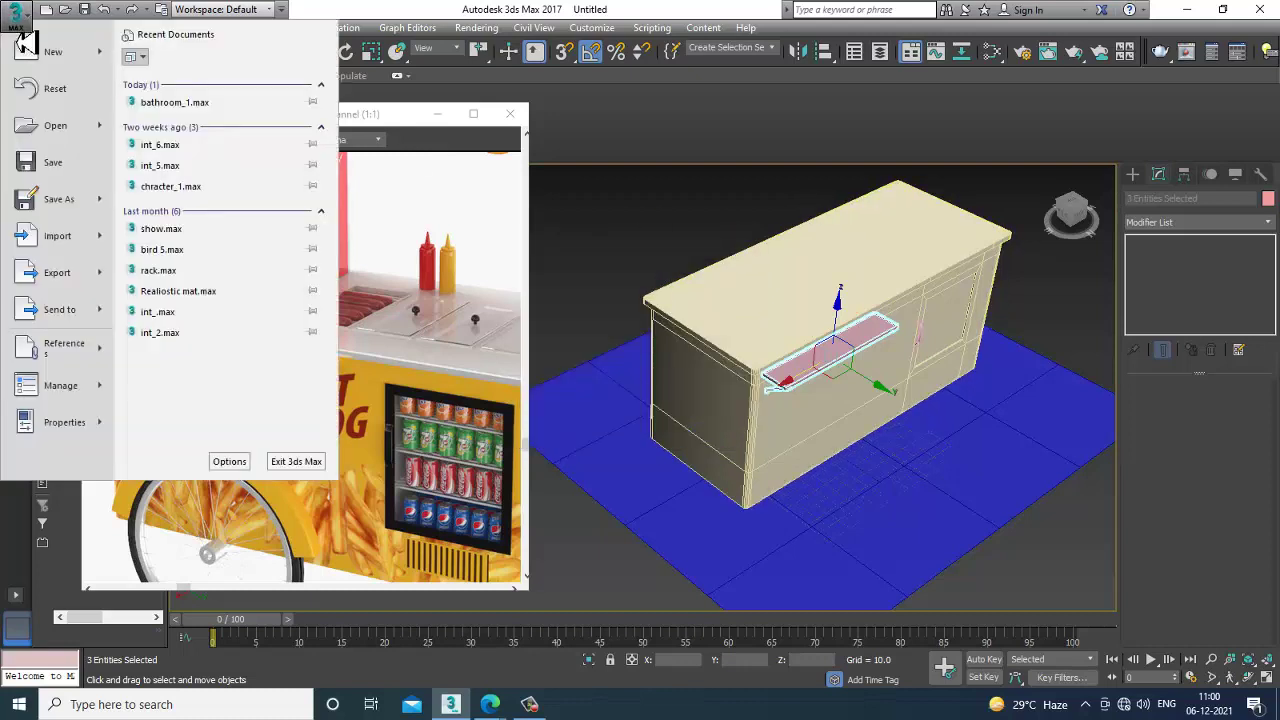
pyautogui.click(55, 200)
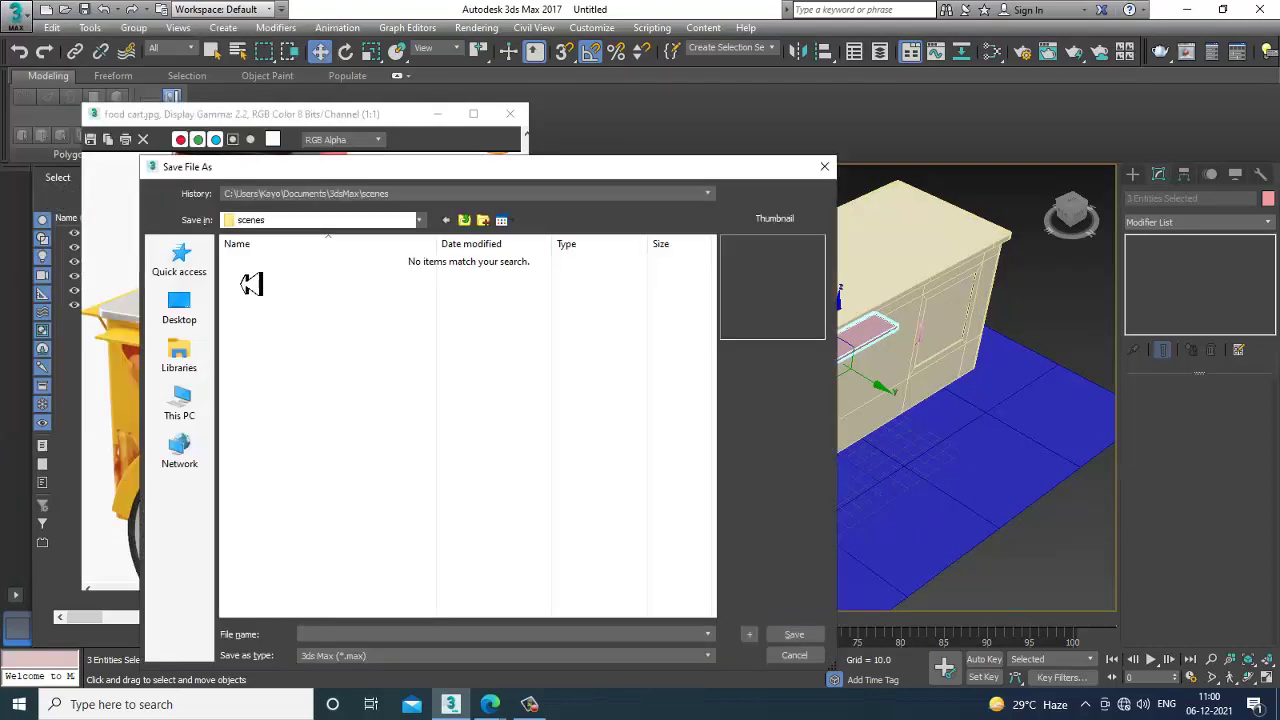
pyautogui.click(165, 418)
pyautogui.doubleClick(483, 462)
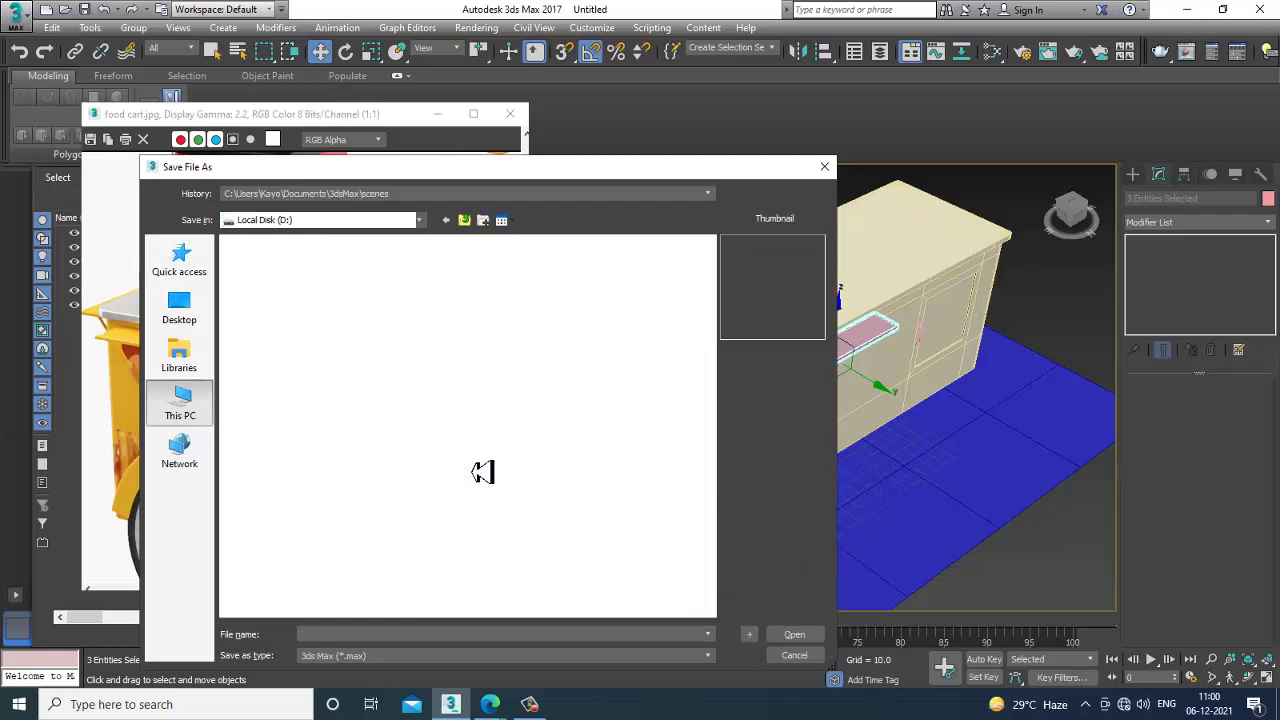
pyautogui.doubleClick(268, 263)
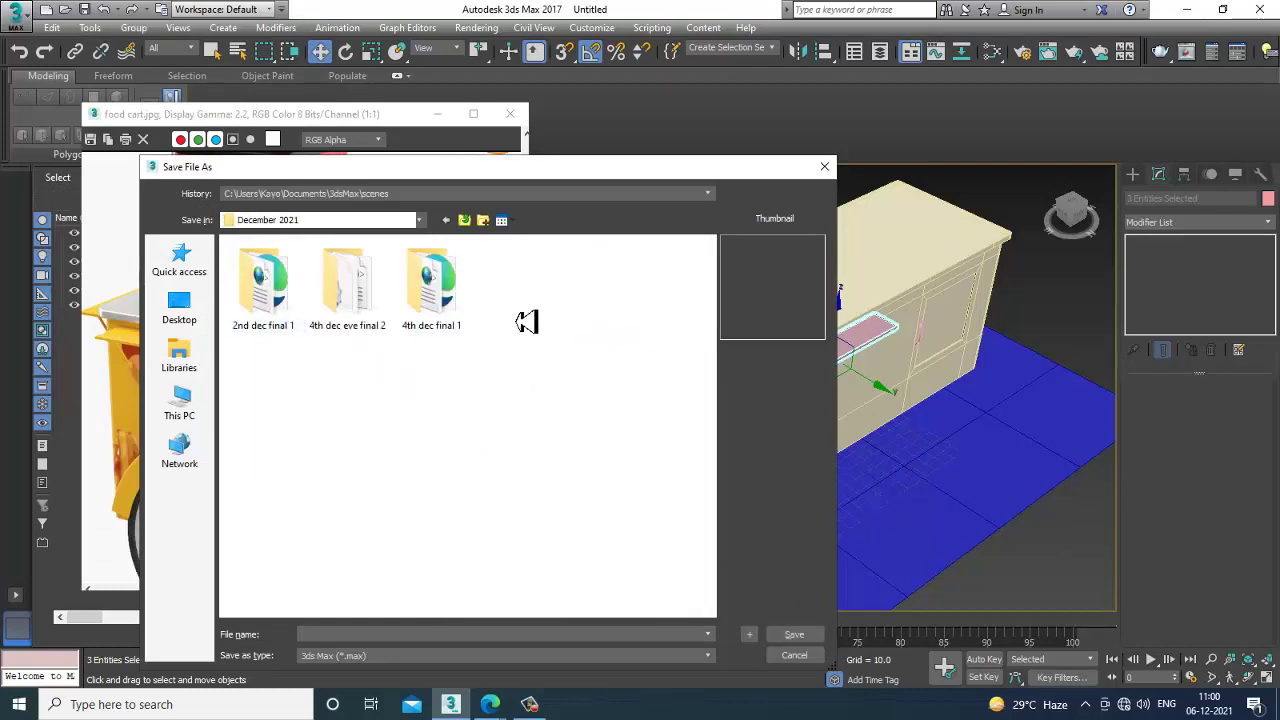
pyautogui.rightClick(522, 306)
pyautogui.moveTo(640, 456)
pyautogui.click(700, 460)
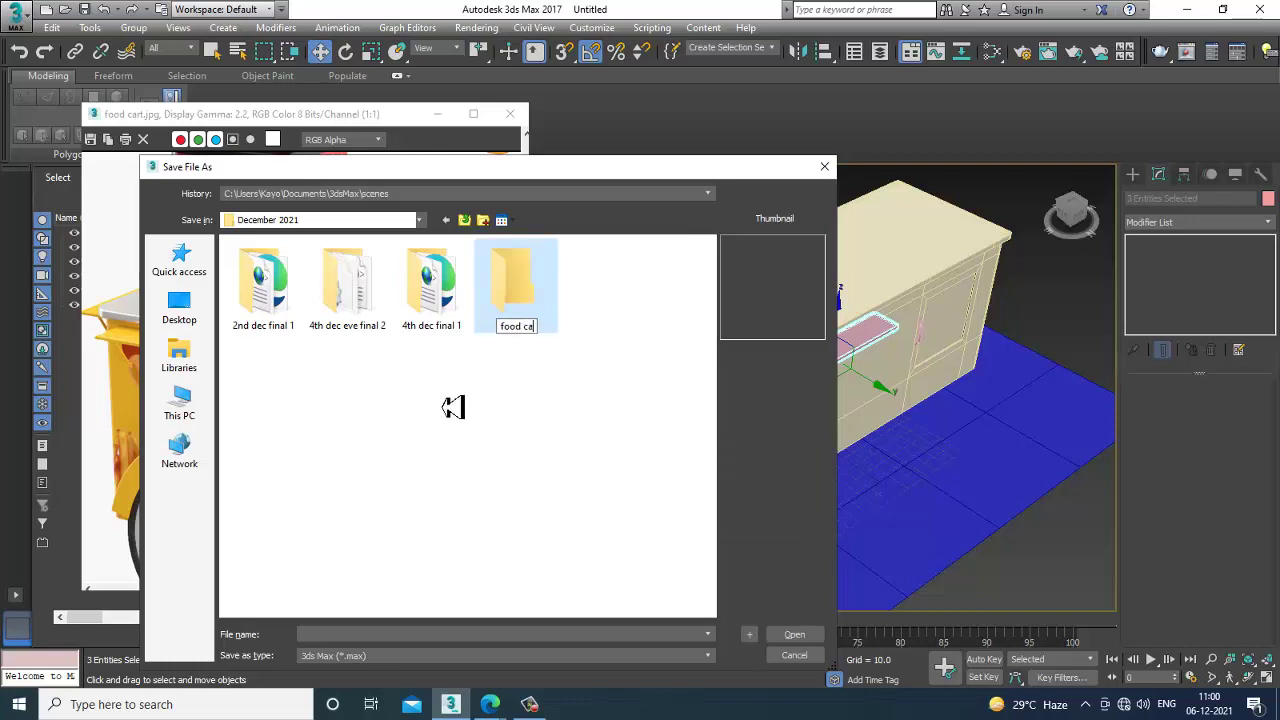
pyautogui.press('Return')
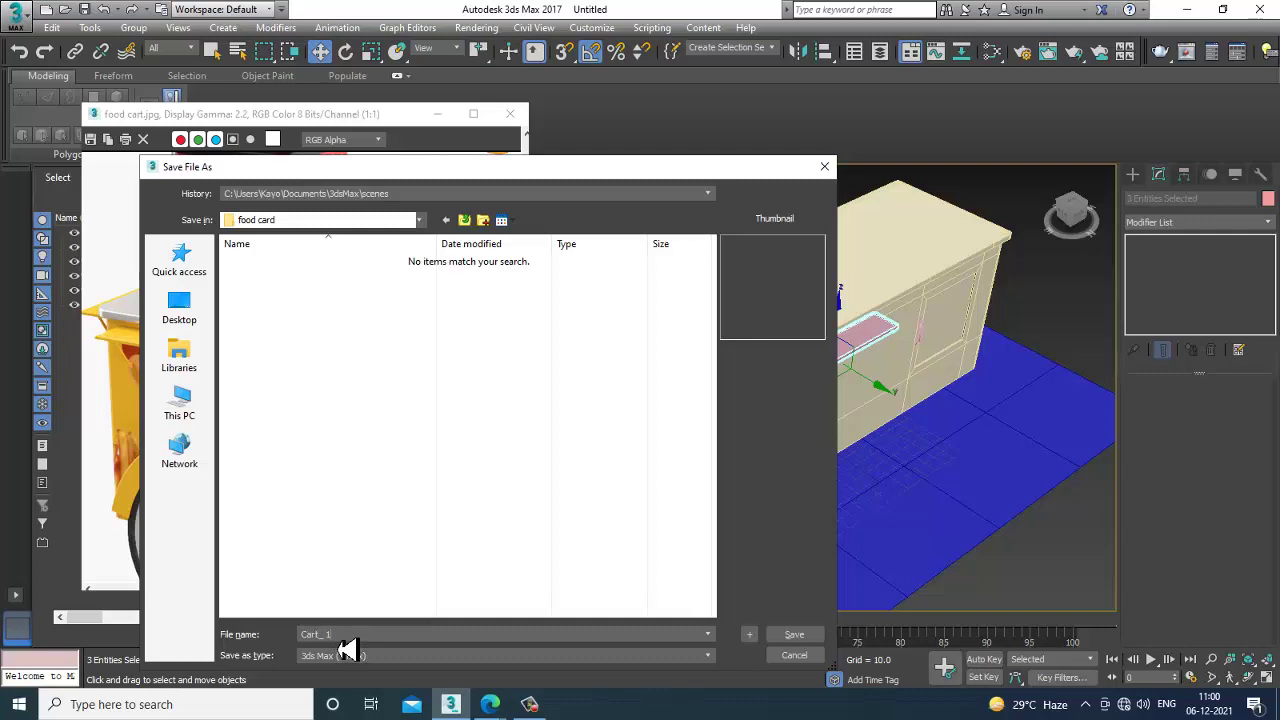
pyautogui.click(794, 634)
# - Rotate a copy of the selected shelf and braces by -90 degrees about the vertical axis
pyautogui.scroll(5, 878, 416)
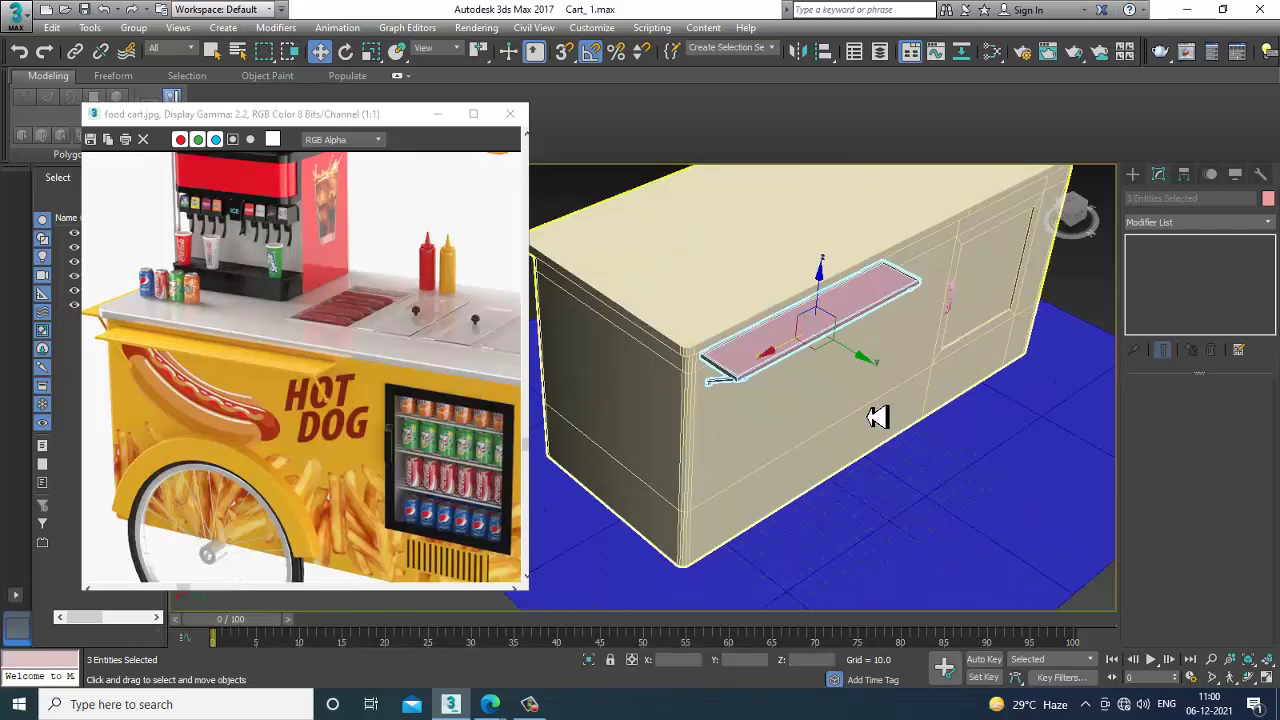
pyautogui.press('e')
pyautogui.keyDown('shift'); pyautogui.moveTo(820, 371); pyautogui.dragTo(722, 408); pyautogui.keyUp('shift')
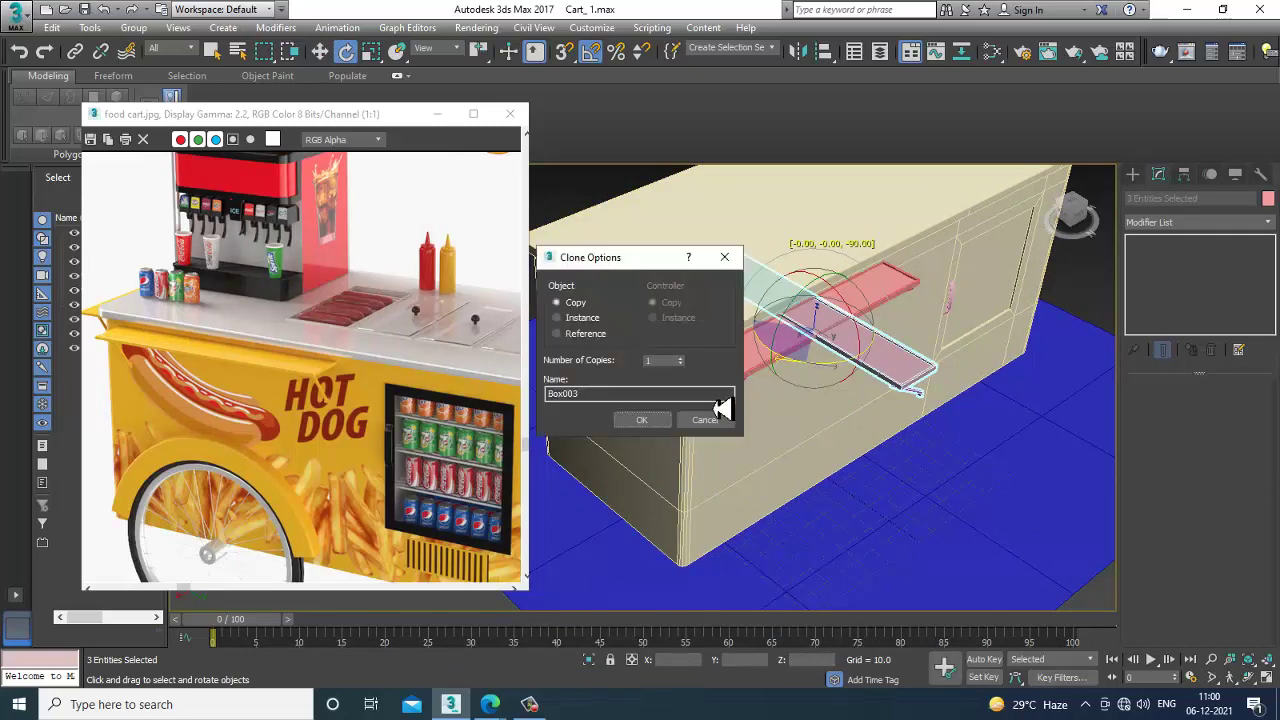
pyautogui.click(642, 420)
# - Move the copied shelf and braces against the cart's short end, just below the countertop edge
pyautogui.moveTo(757, 414)
pyautogui.keyDown('alt'); pyautogui.mouseDown(button='middle')
pyautogui.moveTo(863, 380)
pyautogui.moveTo(807, 388)
pyautogui.moveTo(837, 345)
pyautogui.mouseUp(button='middle'); pyautogui.keyUp('alt')
pyautogui.press('w')
pyautogui.moveTo(794, 354)
pyautogui.mouseDown()
pyautogui.moveTo(611, 420)
pyautogui.moveTo(643, 414)
pyautogui.mouseUp()
pyautogui.moveTo(643, 414)
pyautogui.keyDown('alt'); pyautogui.mouseDown(button='middle')
pyautogui.moveTo(757, 329)
pyautogui.moveTo(851, 371)
pyautogui.moveTo(845, 420)
pyautogui.mouseUp(button='middle'); pyautogui.keyUp('alt')
pyautogui.moveTo(875, 405)
pyautogui.mouseDown()
pyautogui.moveTo(676, 412)
pyautogui.moveTo(691, 408)
pyautogui.mouseUp()
pyautogui.moveTo(793, 428)
pyautogui.keyDown('alt'); pyautogui.mouseDown(button='middle')
pyautogui.moveTo(845, 437)
pyautogui.moveTo(814, 417)
pyautogui.mouseUp(button='middle'); pyautogui.keyUp('alt')
pyautogui.moveTo(791, 424); pyautogui.dragTo(802, 421)
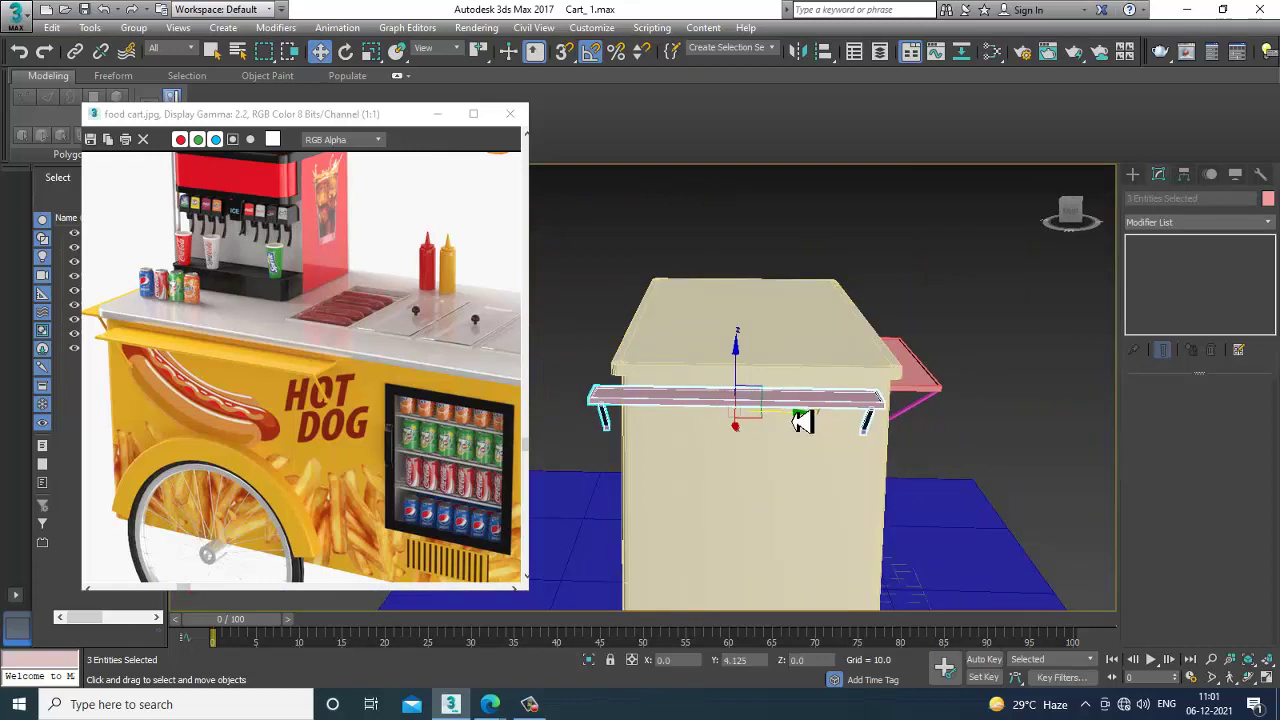
# - Move the copied shelf's overhanging end vertices inward along Y so the shelf fits within the cart's width
pyautogui.keyDown('alt'); pyautogui.moveTo(734, 338); pyautogui.dragTo(737, 366, button='middle'); pyautogui.keyUp('alt')
pyautogui.click(556, 263)
pyautogui.keyDown('alt'); pyautogui.moveTo(598, 350); pyautogui.dragTo(644, 423, button='middle'); pyautogui.keyUp('alt')
pyautogui.click(648, 440)
pyautogui.press('1')
pyautogui.moveTo(572, 374); pyautogui.dragTo(680, 520)
pyautogui.scroll(3, 668, 462)
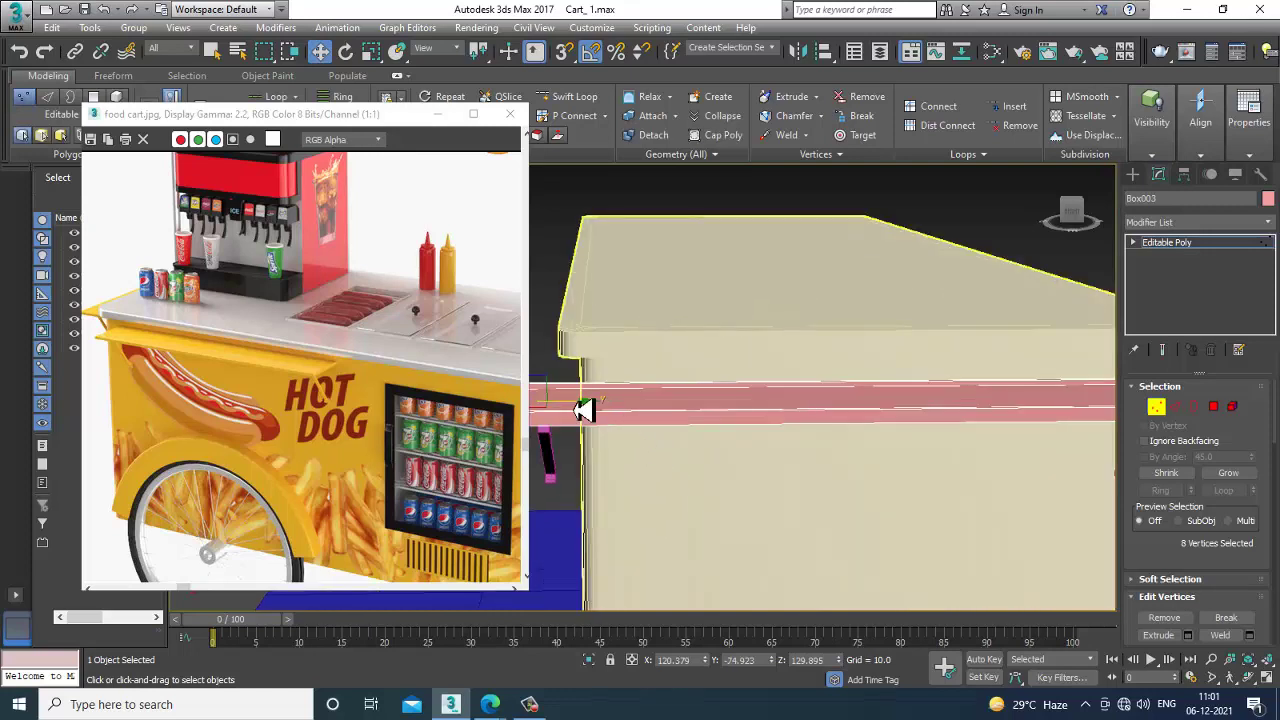
pyautogui.moveTo(585, 410); pyautogui.dragTo(705, 424)
# - Select the brace left hanging outside the shortened end shelf
pyautogui.scroll(-3, 676, 434)
pyautogui.keyDown('alt'); pyautogui.moveTo(676, 434); pyautogui.dragTo(708, 480, button='middle'); pyautogui.keyUp('alt')
pyautogui.keyDown('alt'); pyautogui.moveTo(931, 522); pyautogui.dragTo(1018, 530, button='middle'); pyautogui.keyUp('alt')
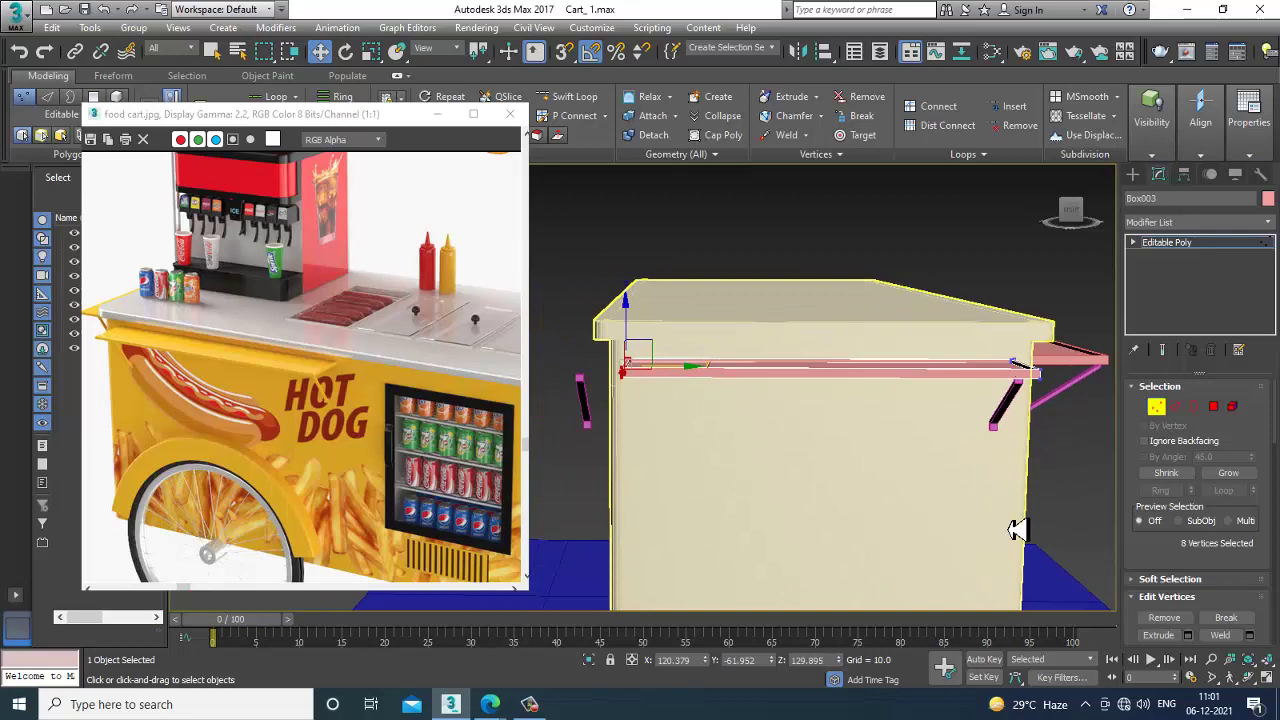
pyautogui.click(580, 405)
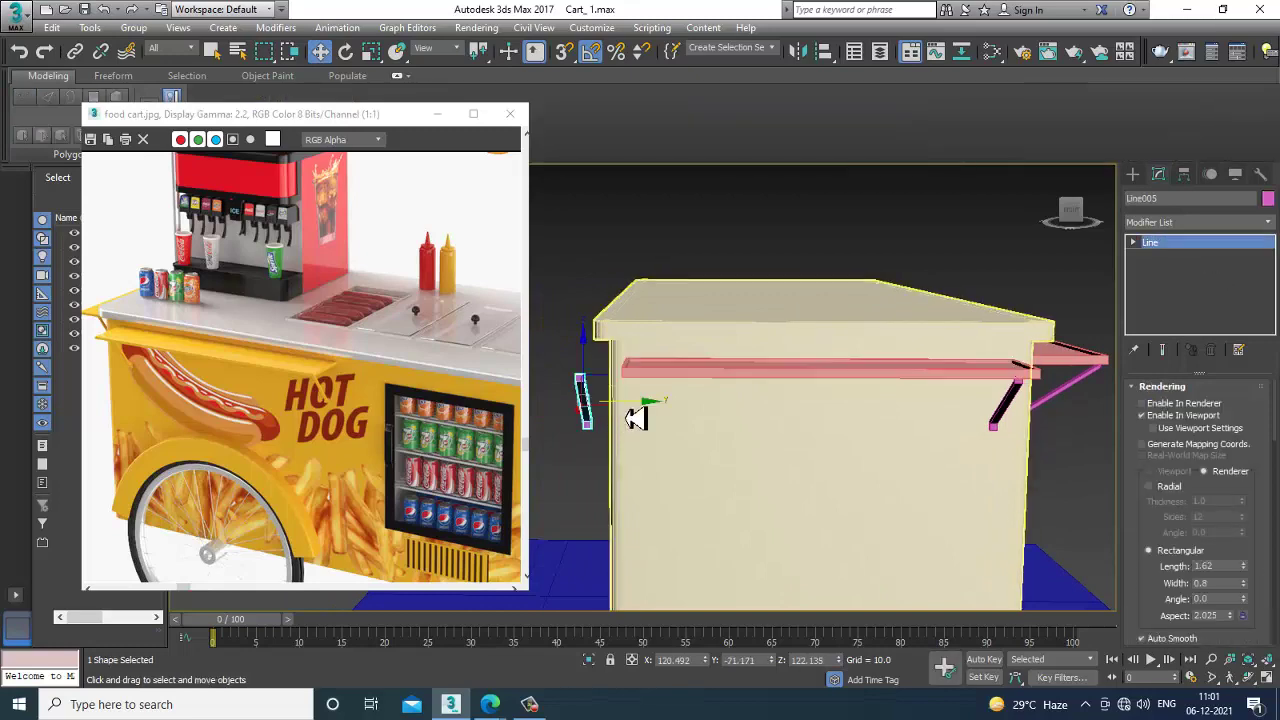
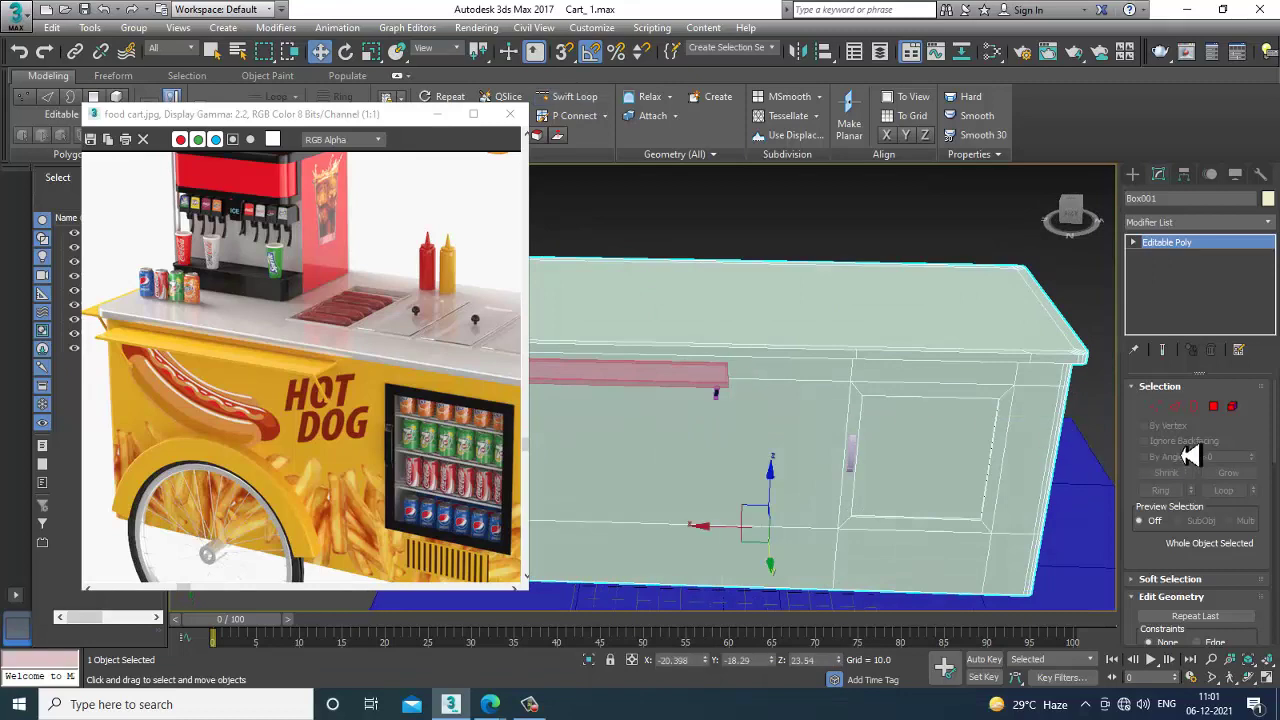
# - Add two vertical edge loops to the cart's back face, roughly in line with the sides of the fridge frame
pyautogui.click(1176, 408)
pyautogui.keyDown('alt'); pyautogui.moveTo(937, 449); pyautogui.dragTo(832, 423, button='middle'); pyautogui.keyUp('alt')
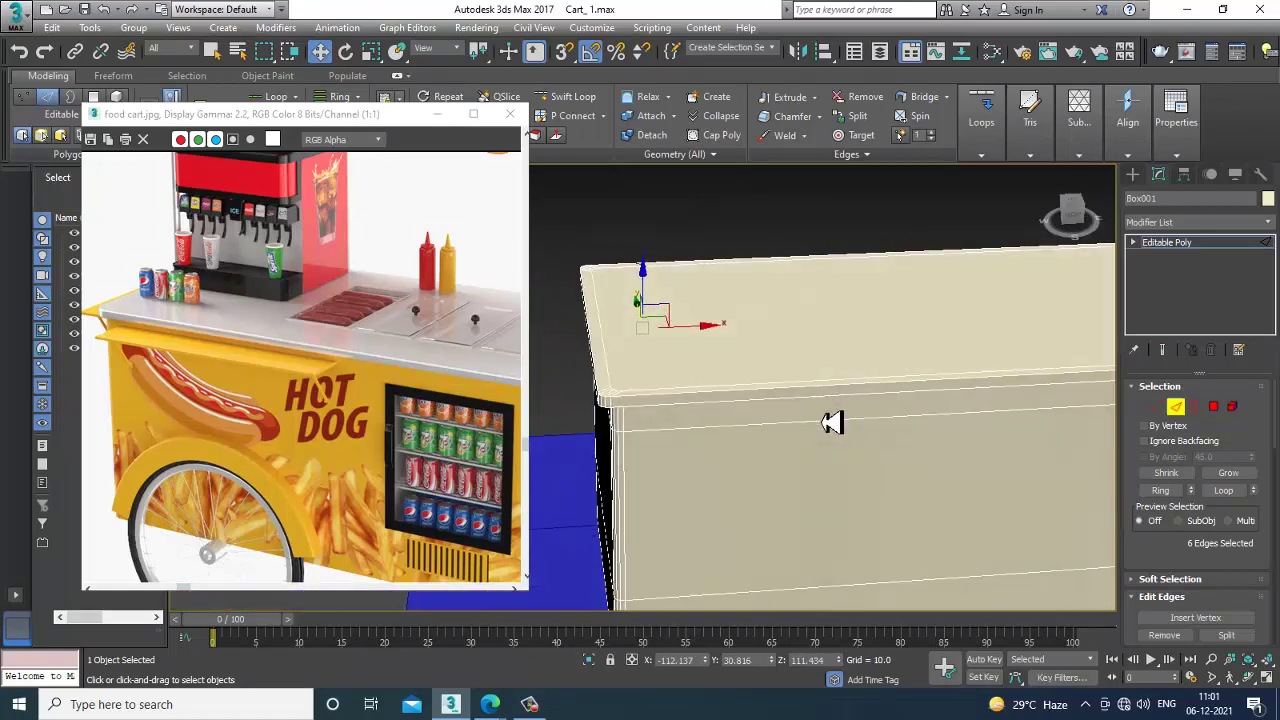
pyautogui.click(588, 94)
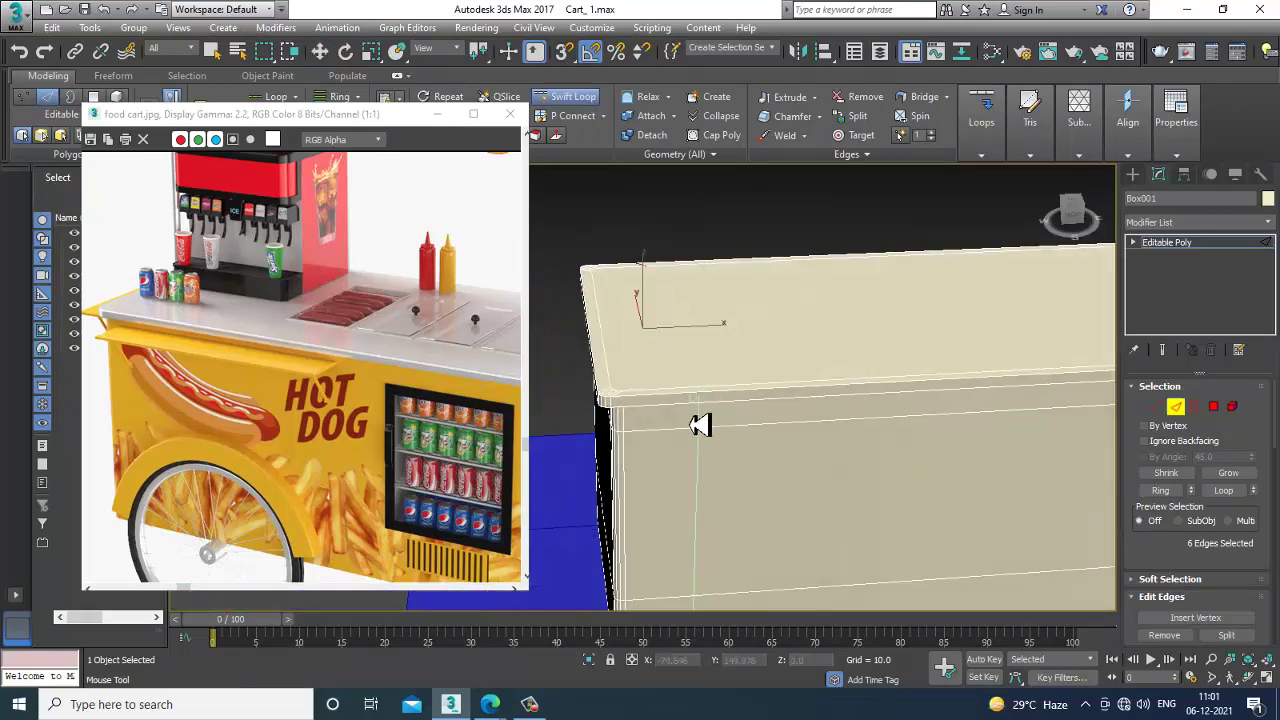
pyautogui.click(699, 426)
pyautogui.moveTo(699, 426)
pyautogui.keyDown('alt'); pyautogui.mouseDown(button='middle')
pyautogui.moveTo(849, 423)
pyautogui.moveTo(851, 434)
pyautogui.mouseUp(button='middle'); pyautogui.keyUp('alt')
pyautogui.press('F3')
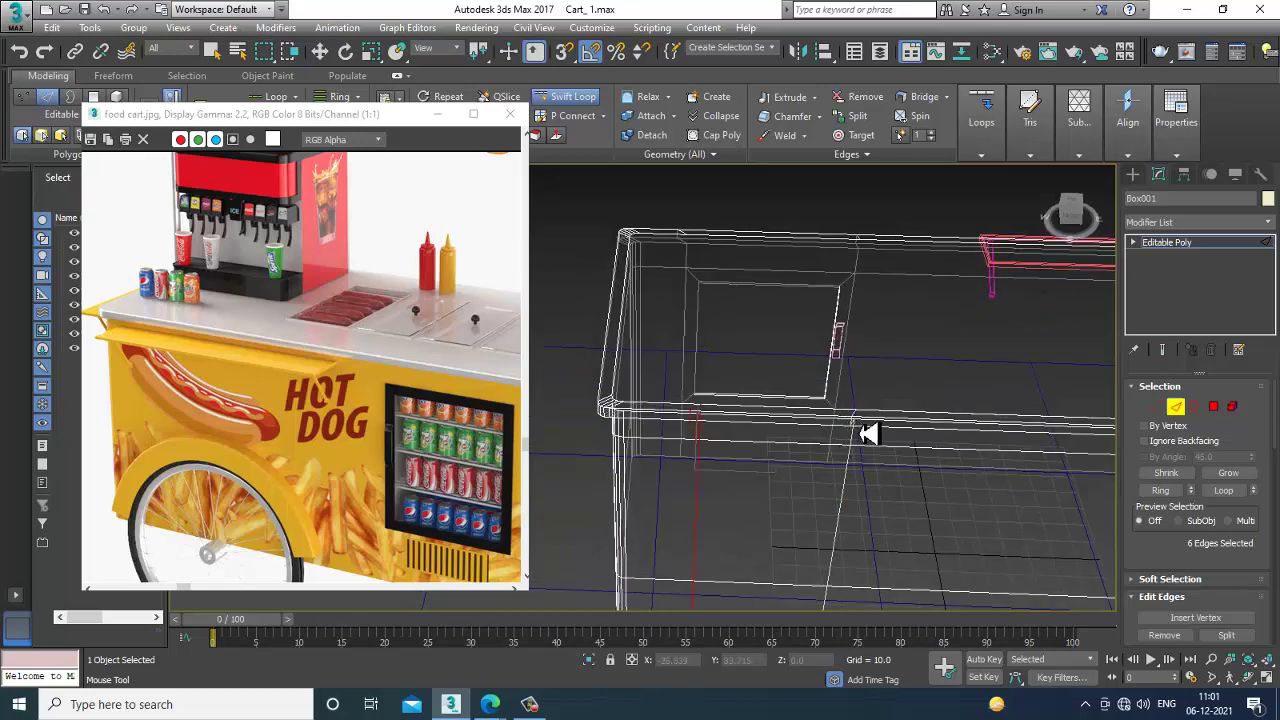
pyautogui.click(858, 433)
pyautogui.rightClick(868, 433)
pyautogui.keyDown('alt'); pyautogui.moveTo(786, 421); pyautogui.dragTo(786, 438, button='middle'); pyautogui.keyUp('alt')
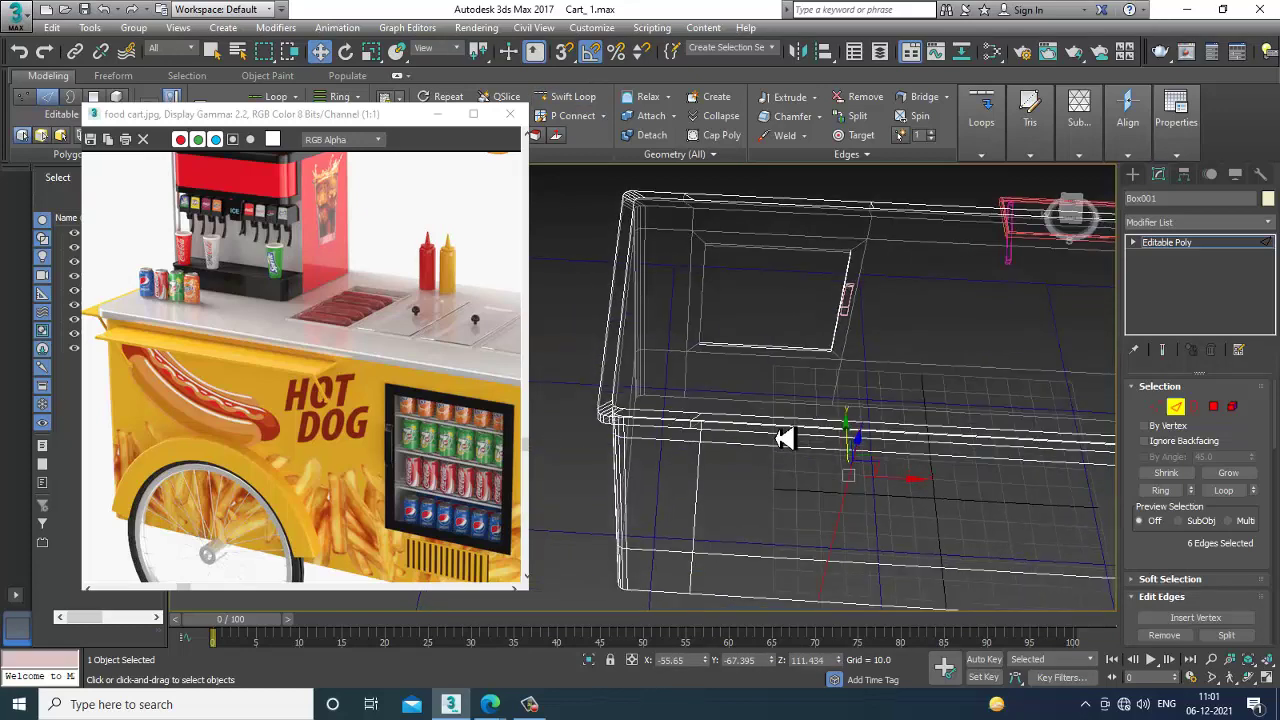
pyautogui.press('F3')
# - Cut two edges across the countertop from the fridge frame's vertical edges at the front to the loops at the back
pyautogui.moveTo(733, 347)
pyautogui.keyDown('alt'); pyautogui.mouseDown(button='middle')
pyautogui.moveTo(766, 349)
pyautogui.moveTo(851, 434)
pyautogui.moveTo(857, 420)
pyautogui.moveTo(810, 466)
pyautogui.moveTo(816, 433)
pyautogui.mouseUp(button='middle'); pyautogui.keyUp('alt')
pyautogui.rightClick(748, 418)
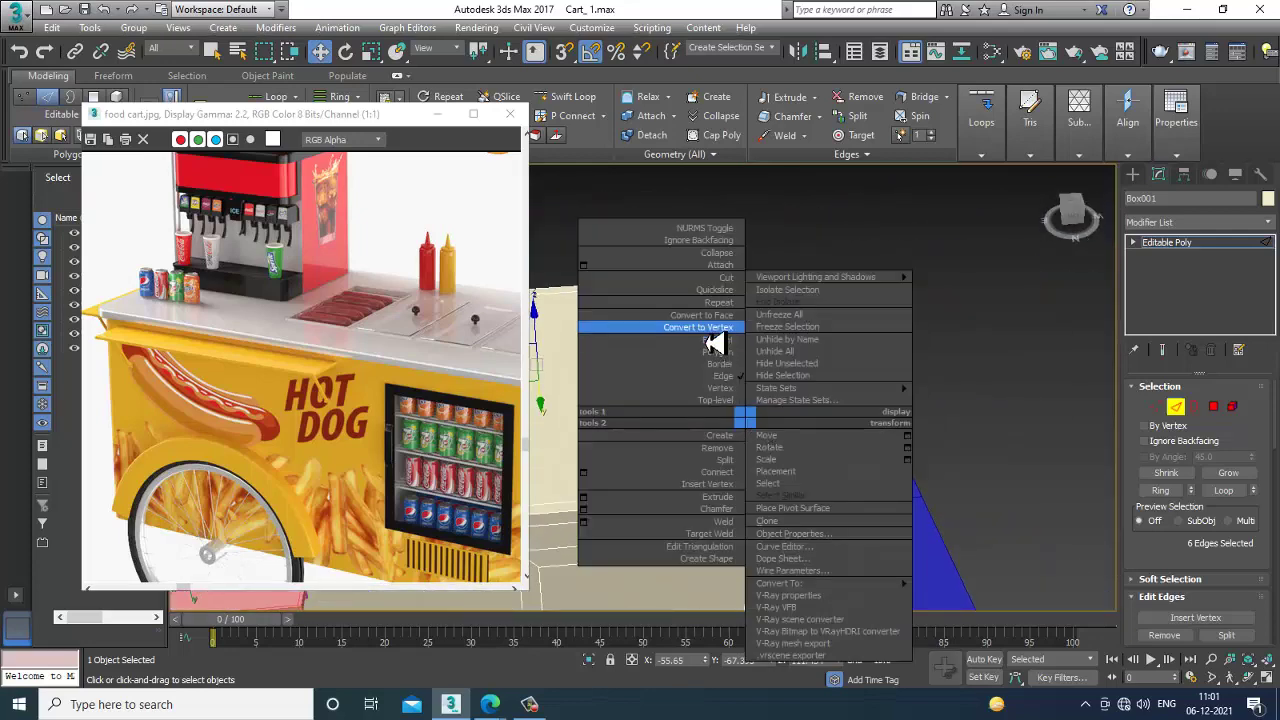
pyautogui.click(724, 281)
pyautogui.keyDown('alt'); pyautogui.moveTo(810, 487); pyautogui.dragTo(829, 511, button='middle'); pyautogui.keyUp('alt')
pyautogui.click(832, 496)
pyautogui.click(688, 279)
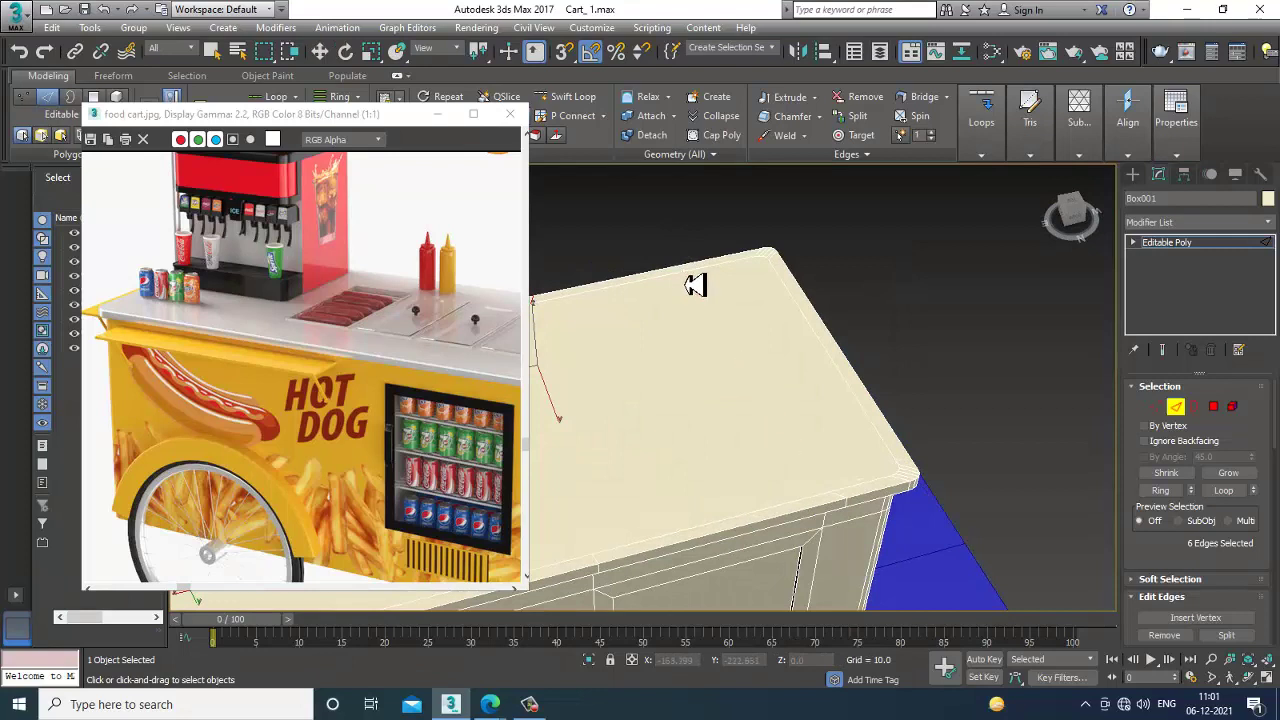
pyautogui.click(833, 495)
pyautogui.keyDown('alt'); pyautogui.moveTo(1028, 404); pyautogui.dragTo(700, 530, button='middle'); pyautogui.keyUp('alt')
pyautogui.click(706, 502)
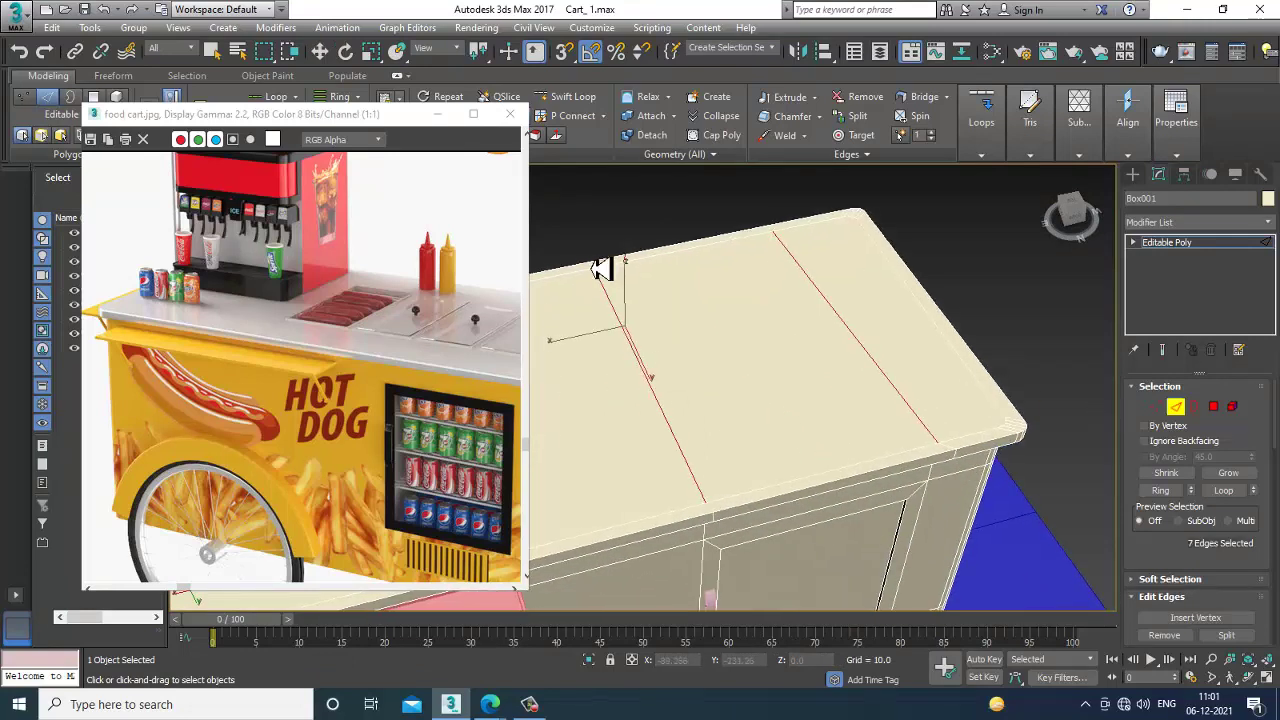
pyautogui.click(627, 264)
pyautogui.press('w')
pyautogui.keyDown('alt'); pyautogui.moveTo(637, 276); pyautogui.dragTo(1091, 363, button='middle'); pyautogui.keyUp('alt')
pyautogui.scroll(4, 1000, 348)
pyautogui.moveTo(675, 312); pyautogui.dragTo(777, 405, button='middle')
pyautogui.scroll(-4, 871, 423)
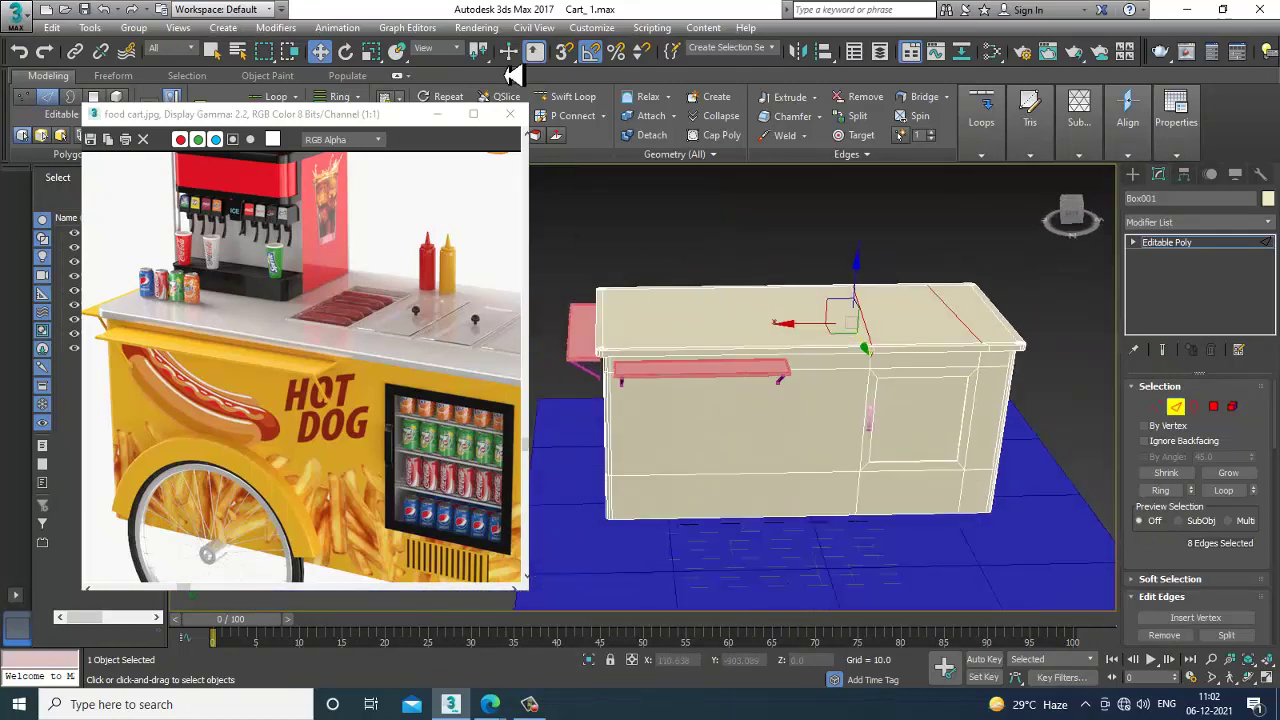
pyautogui.click(575, 97)
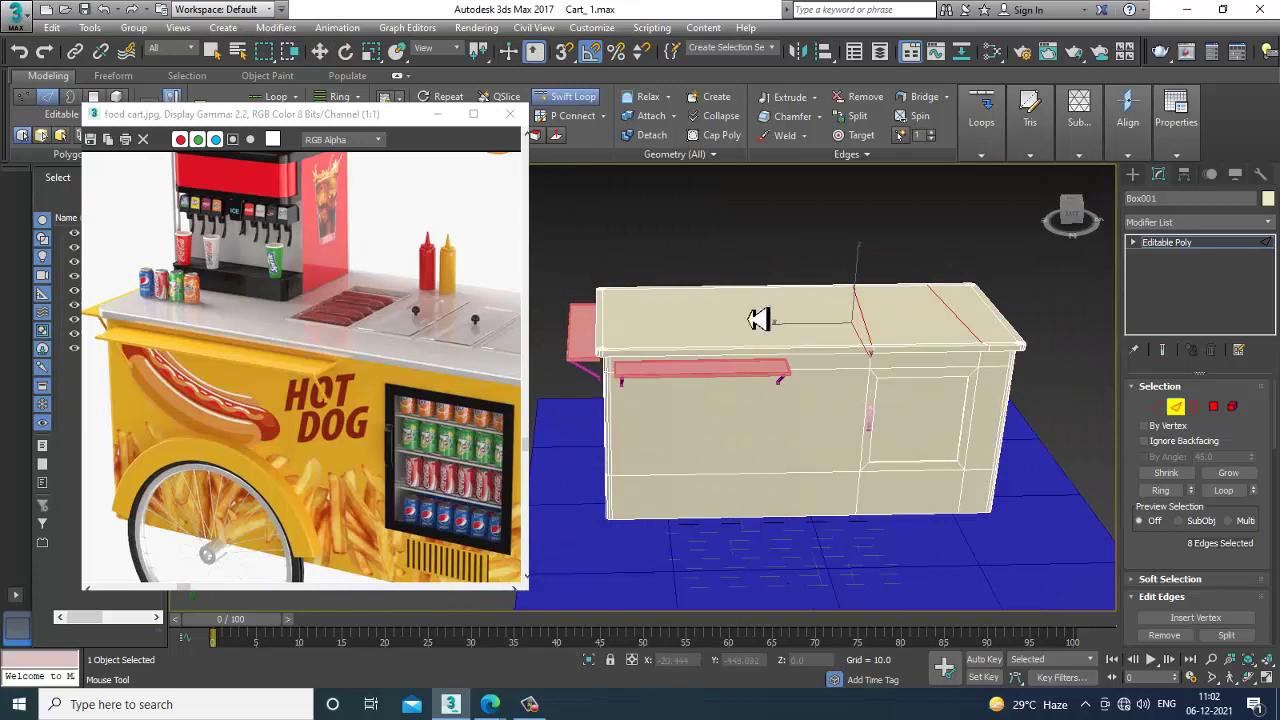
pyautogui.rightClick(910, 390)
pyautogui.moveTo(777, 499); pyautogui.dragTo(754, 537)
pyautogui.keyDown('alt'); pyautogui.moveTo(792, 536); pyautogui.dragTo(805, 438, button='middle'); pyautogui.keyUp('alt')
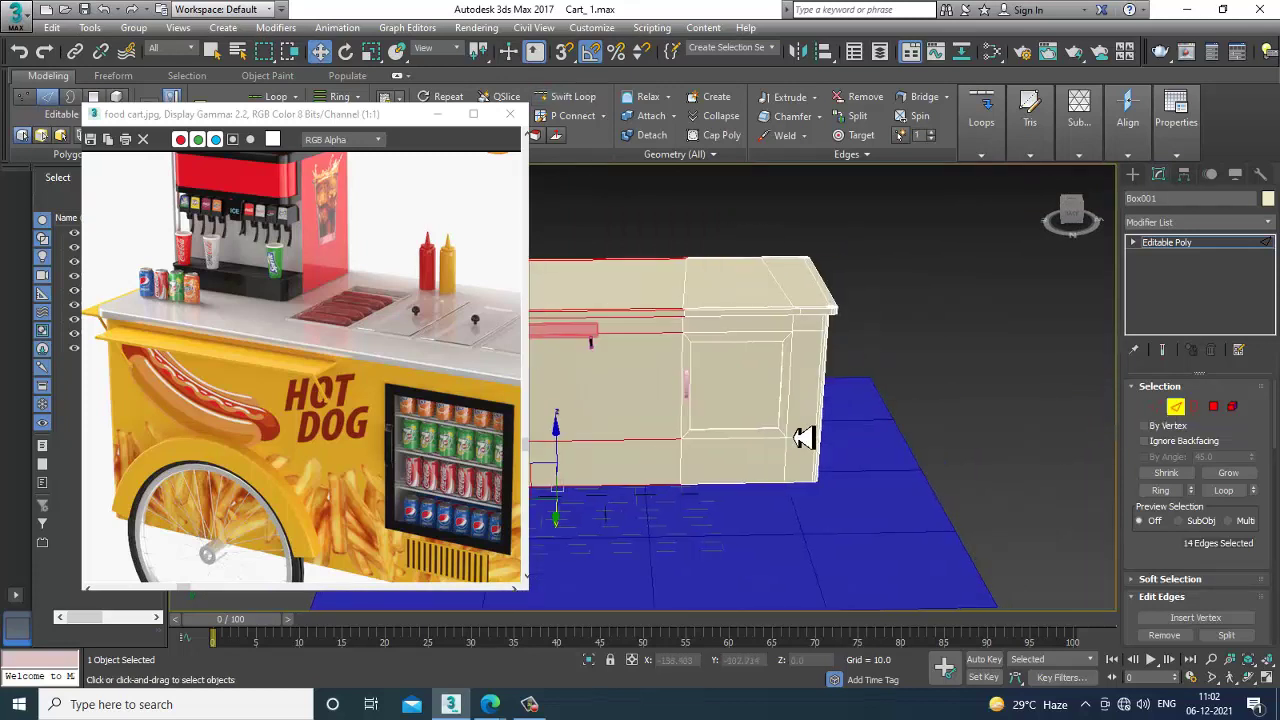
# - Straighten the back face's inner vertical edge loop by scaling its vertices along X in the orthographic back view
pyautogui.hotkey('alt', 'w')
pyautogui.moveTo(794, 314); pyautogui.dragTo(897, 283, button='middle')
pyautogui.hotkey('alt', 'w')
pyautogui.scroll(3, 610, 345)
pyautogui.moveTo(610, 342); pyautogui.dragTo(766, 322, button='middle')
pyautogui.press('1')
pyautogui.scroll(-2, 771, 336)
pyautogui.moveTo(737, 518); pyautogui.dragTo(760, 546)
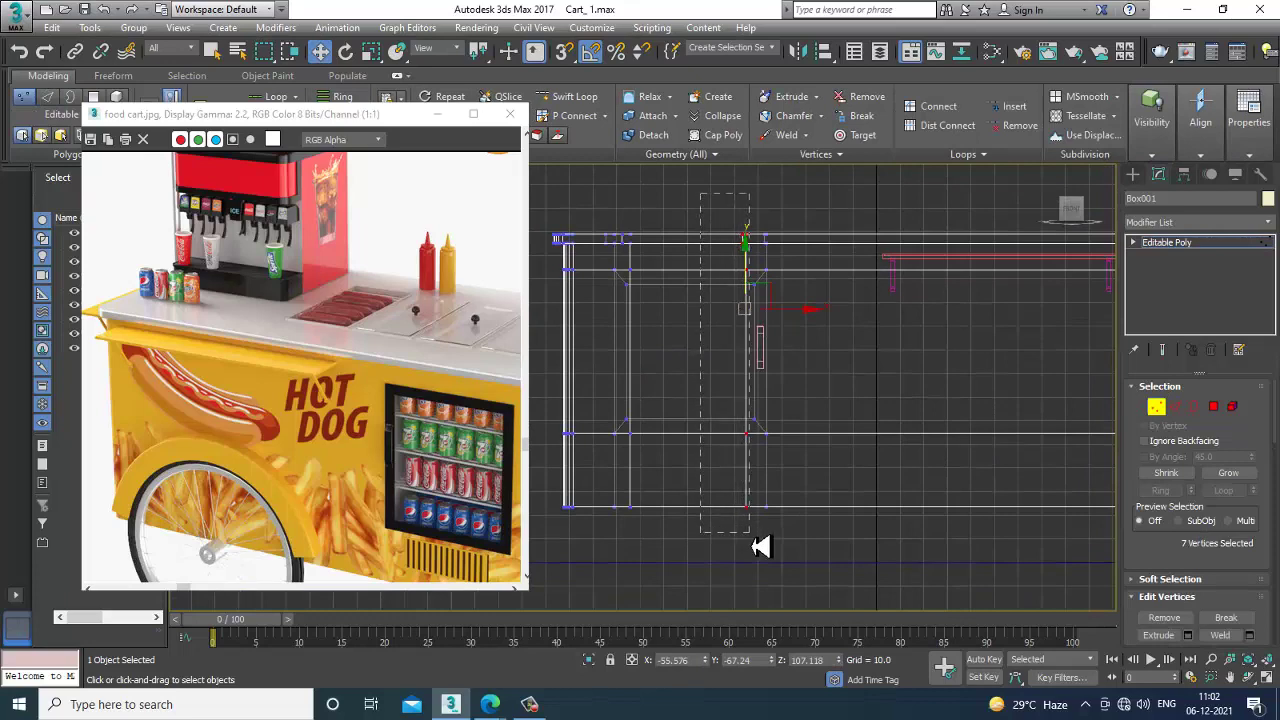
pyautogui.press('r')
pyautogui.moveTo(785, 323); pyautogui.dragTo(1005, 325)
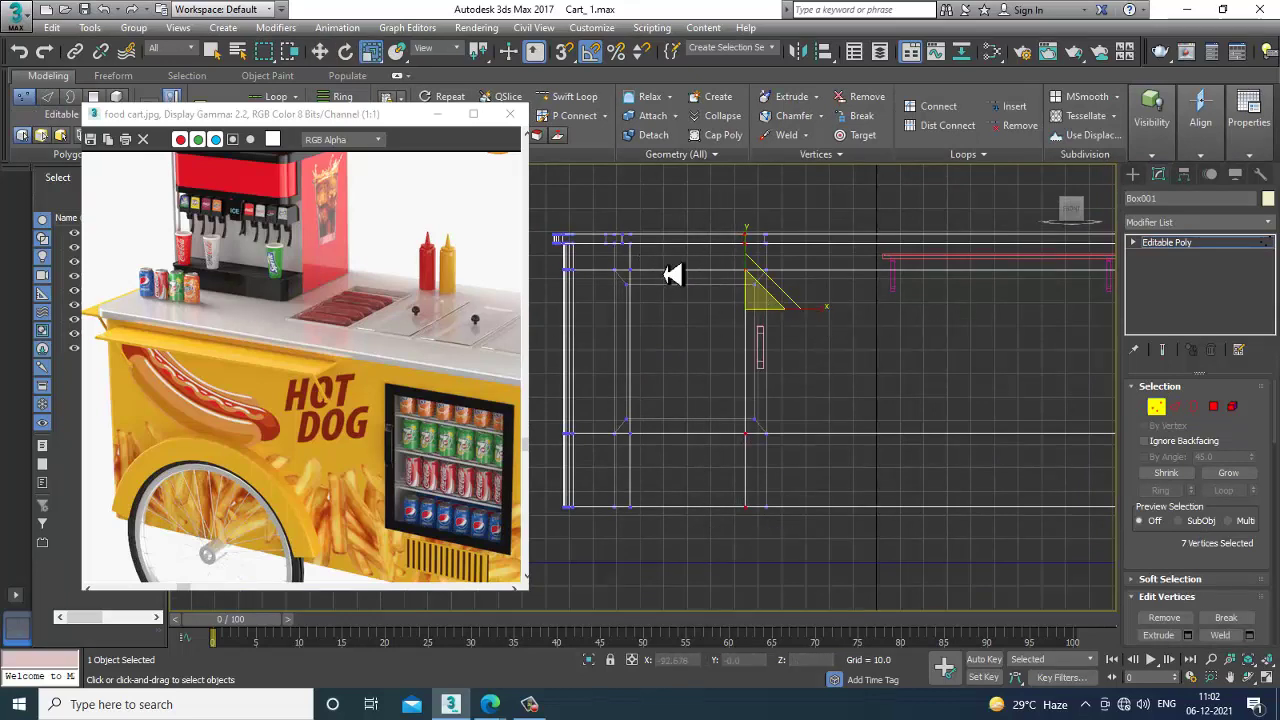
pyautogui.hotkey('alt', 'w')
pyautogui.middleClick(917, 548)
pyautogui.hotkey('alt', 'w')
pyautogui.keyDown('alt'); pyautogui.moveTo(843, 452); pyautogui.dragTo(775, 385, button='middle'); pyautogui.keyUp('alt')
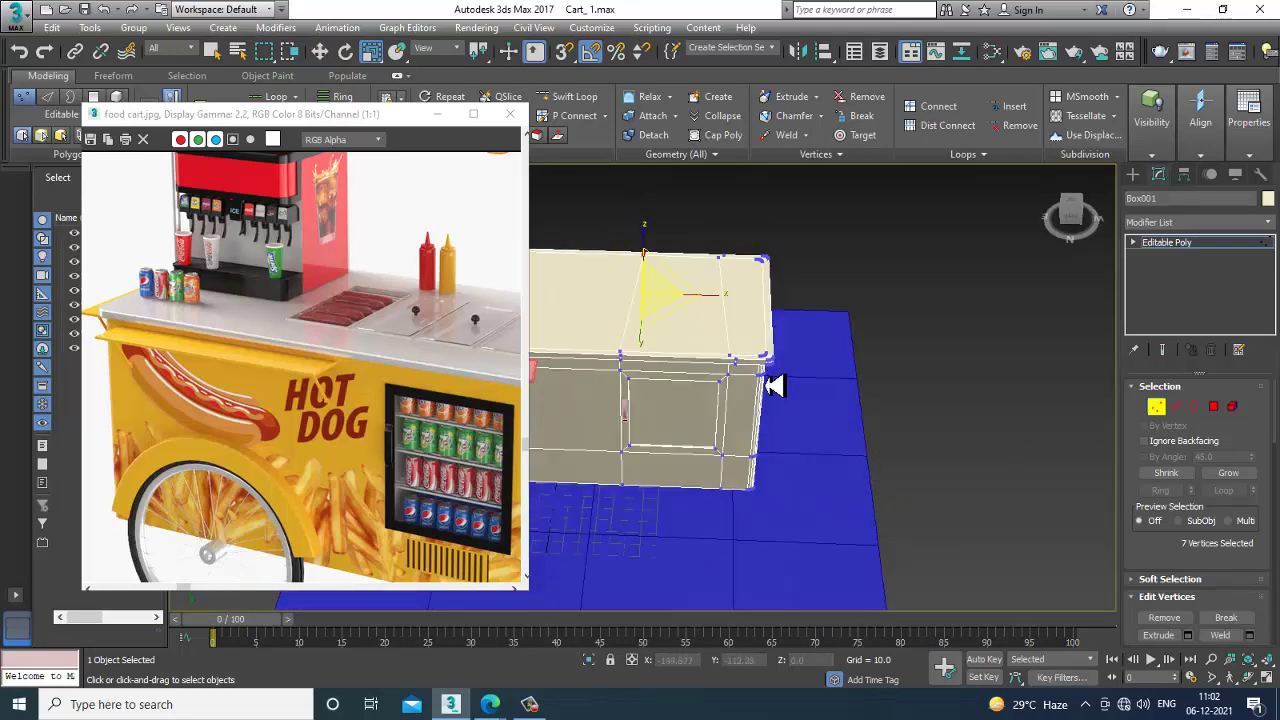
# - Select the edge loop along the fridge's outer side, across the countertop and down the cart's front, and shift it slightly along X
pyautogui.scroll(2, 776, 386)
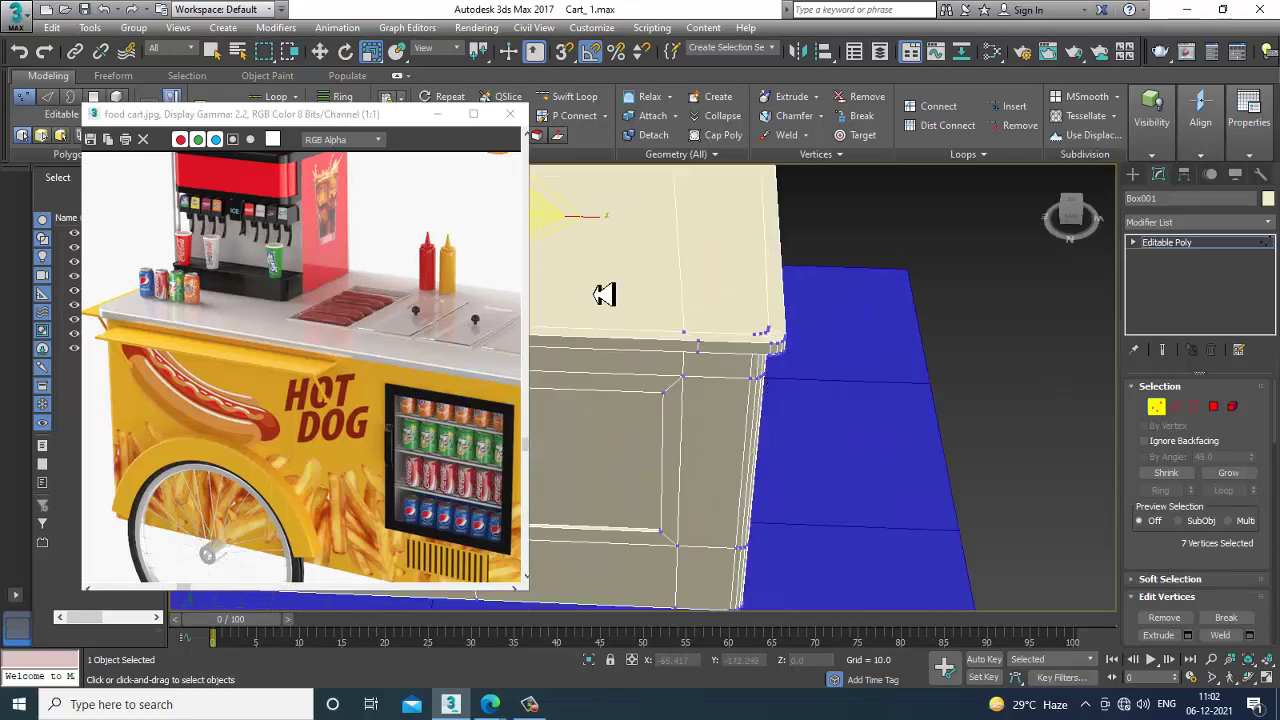
pyautogui.click(1176, 418)
pyautogui.click(684, 310)
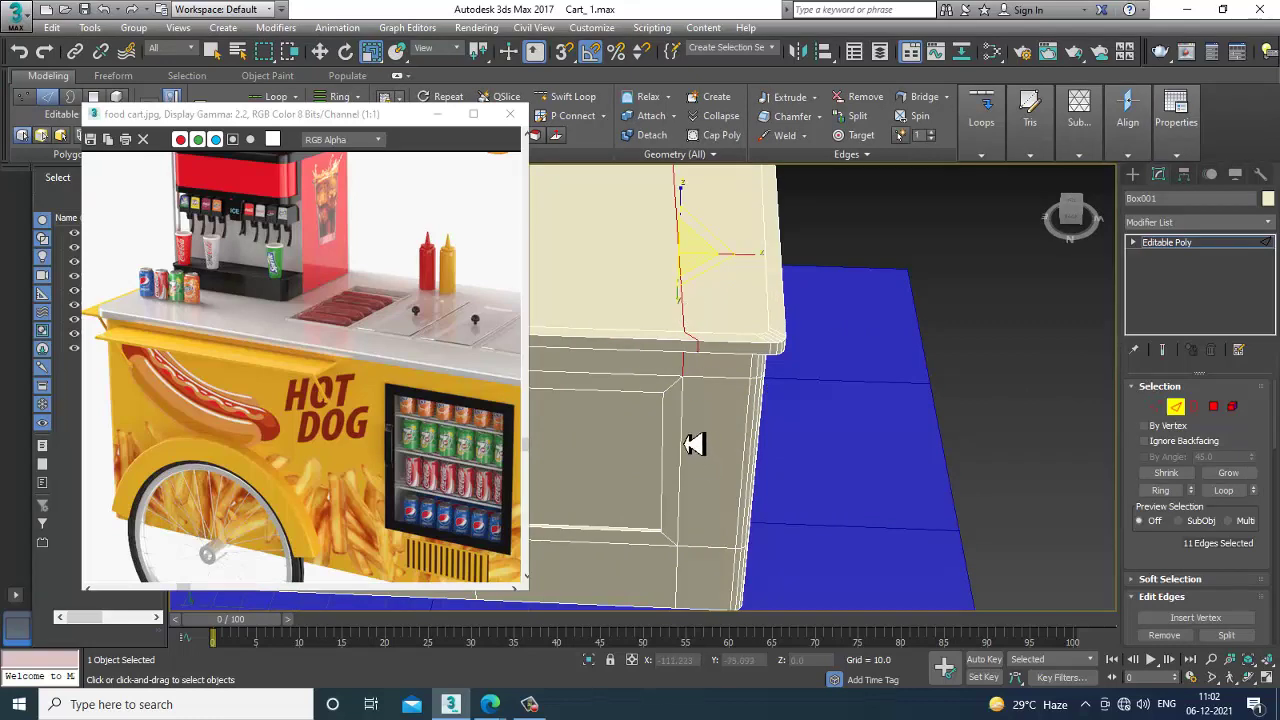
pyautogui.keyDown('alt'); pyautogui.moveTo(684, 562); pyautogui.dragTo(769, 480, button='middle'); pyautogui.keyUp('alt')
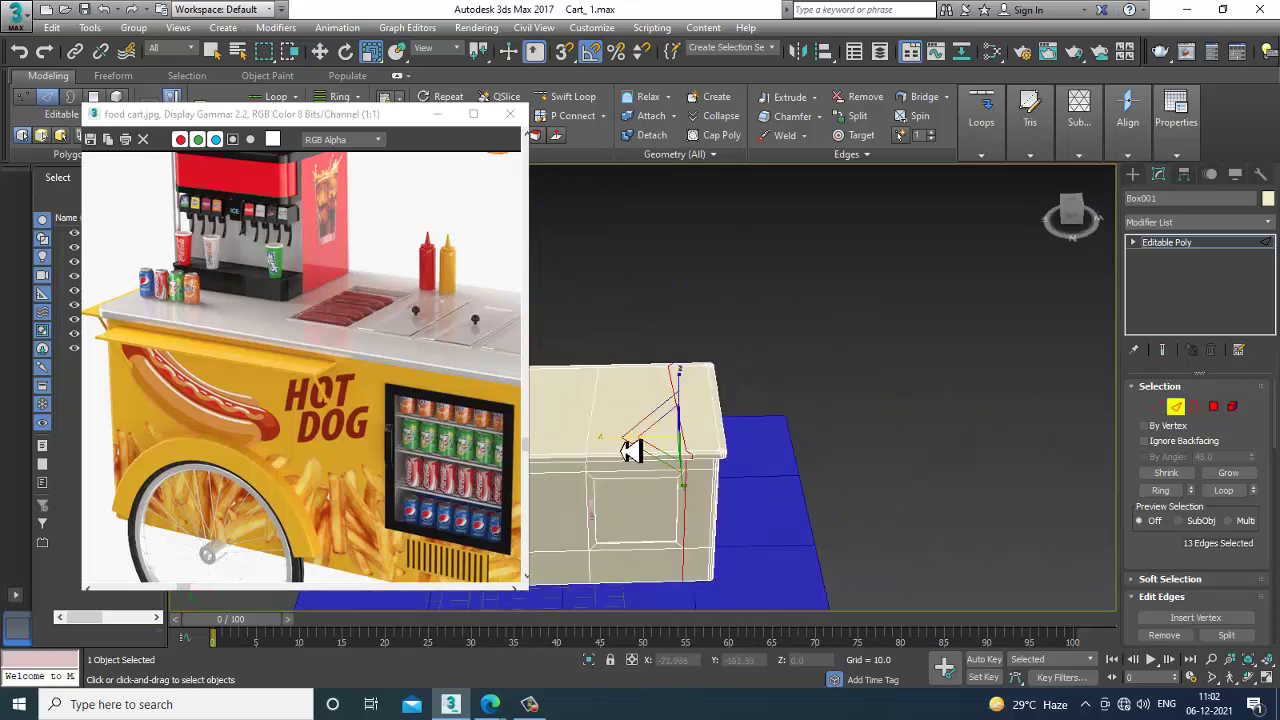
pyautogui.press('w')
pyautogui.scroll(2, 686, 445)
pyautogui.moveTo(678, 430); pyautogui.dragTo(680, 429)
pyautogui.moveTo(694, 434); pyautogui.dragTo(838, 428, button='middle')
pyautogui.keyDown('alt'); pyautogui.moveTo(838, 428); pyautogui.dragTo(817, 443, button='middle'); pyautogui.keyUp('alt')
# - Connect the lengthwise edges of the cart section beside the fridge with 1 segment, forming a crosswise loop around body and countertop
pyautogui.click(570, 96)
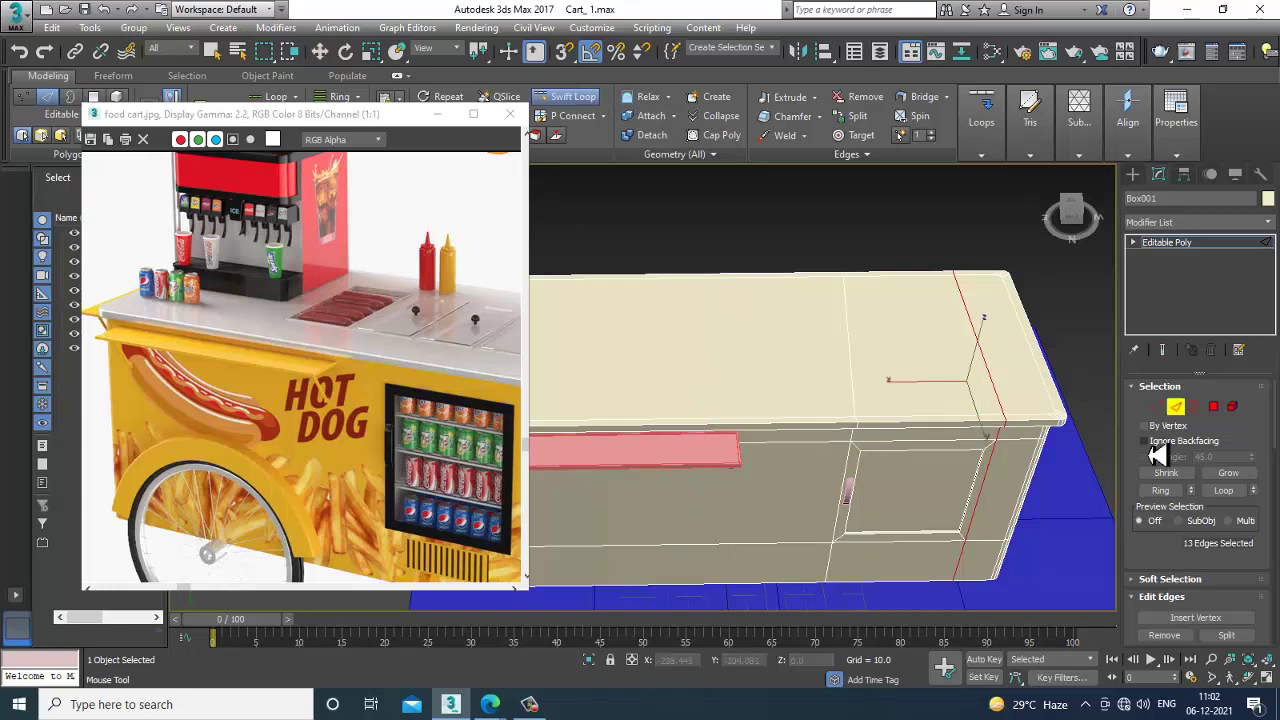
pyautogui.keyDown('alt'); pyautogui.moveTo(733, 367); pyautogui.dragTo(722, 320, button='middle'); pyautogui.keyUp('alt')
pyautogui.press('w')
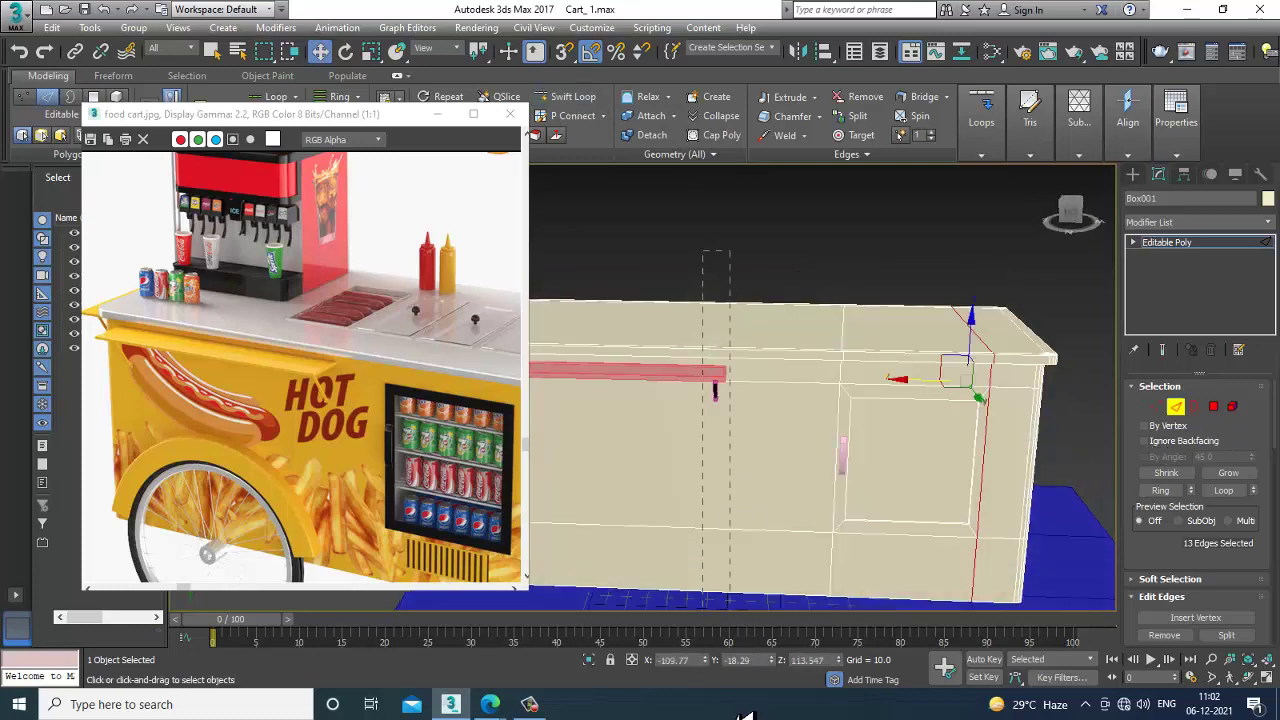
pyautogui.moveTo(733, 716); pyautogui.dragTo(733, 716)
pyautogui.moveTo(1200, 577); pyautogui.dragTo(1202, 424)
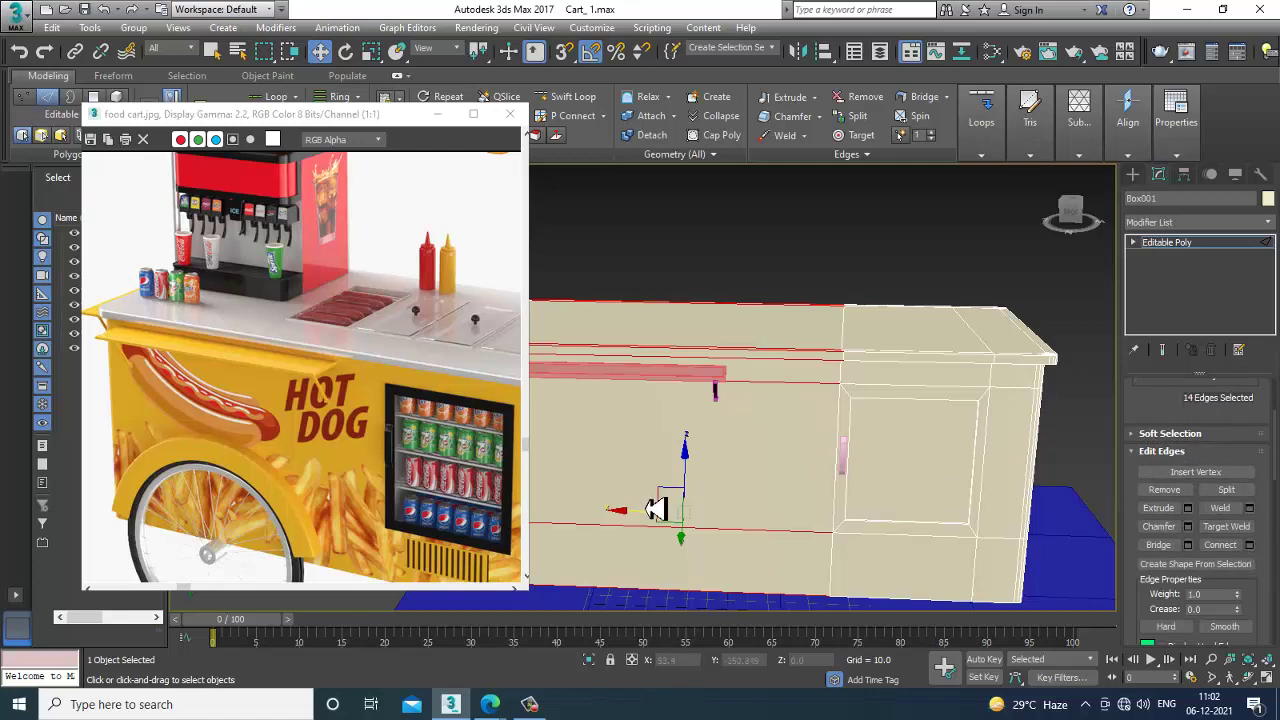
pyautogui.click(1250, 545)
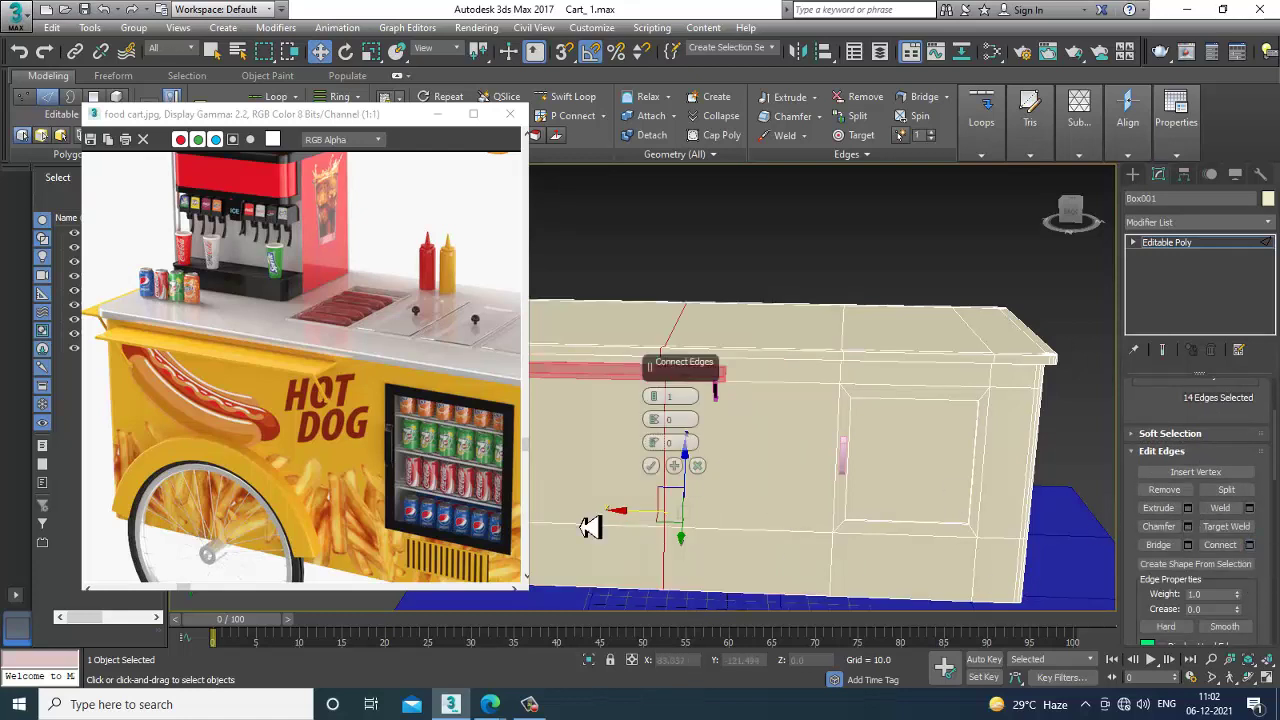
pyautogui.click(652, 467)
pyautogui.keyDown('alt'); pyautogui.moveTo(680, 460); pyautogui.dragTo(658, 457, button='middle'); pyautogui.keyUp('alt')
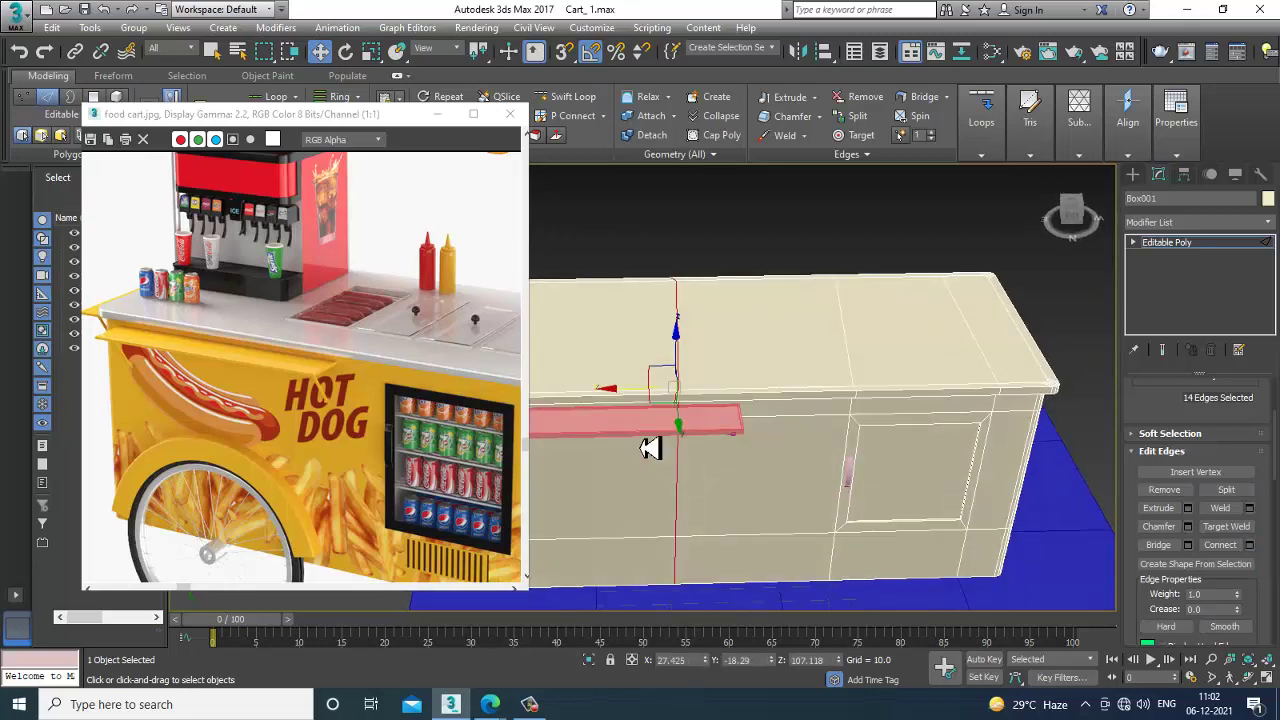
# - Straighten the middle crosswise loop by scaling its vertices along X and nudge it slightly along the cart's length
pyautogui.press('1')
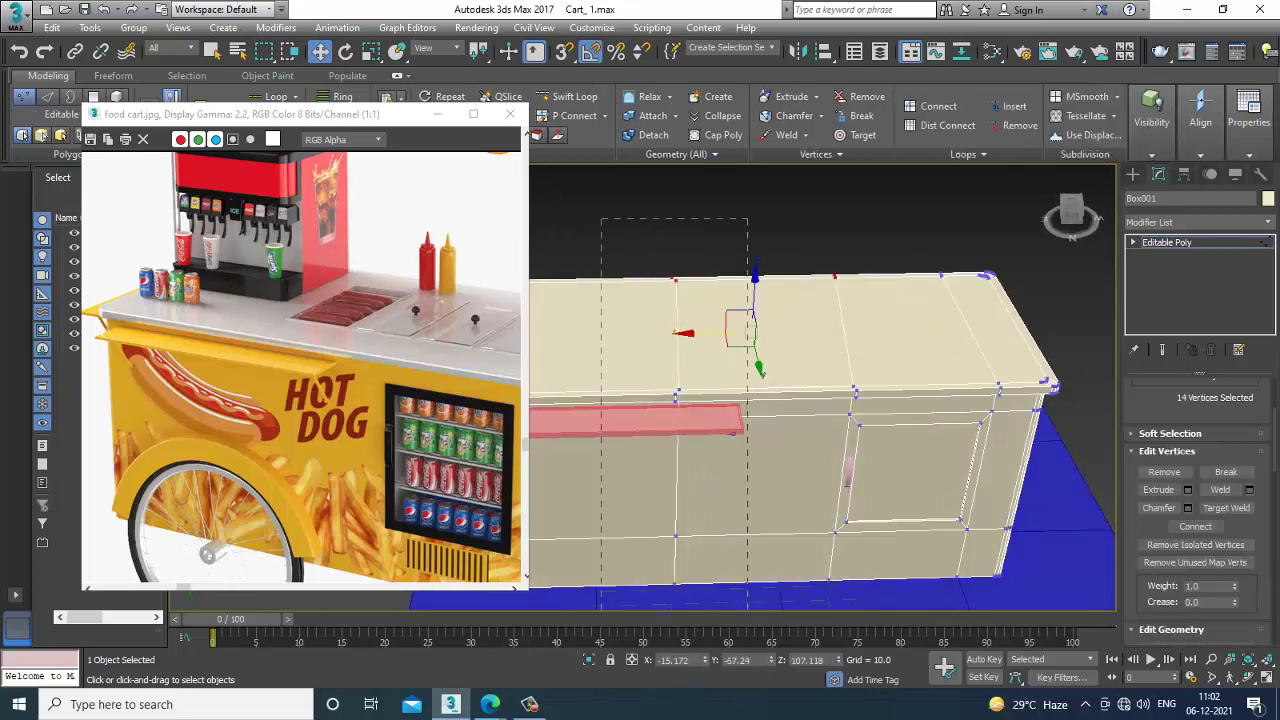
pyautogui.press('r')
pyautogui.moveTo(604, 396); pyautogui.dragTo(358, 342)
pyautogui.keyDown('alt'); pyautogui.moveTo(737, 266); pyautogui.dragTo(835, 367, button='middle'); pyautogui.keyUp('alt')
pyautogui.press('w')
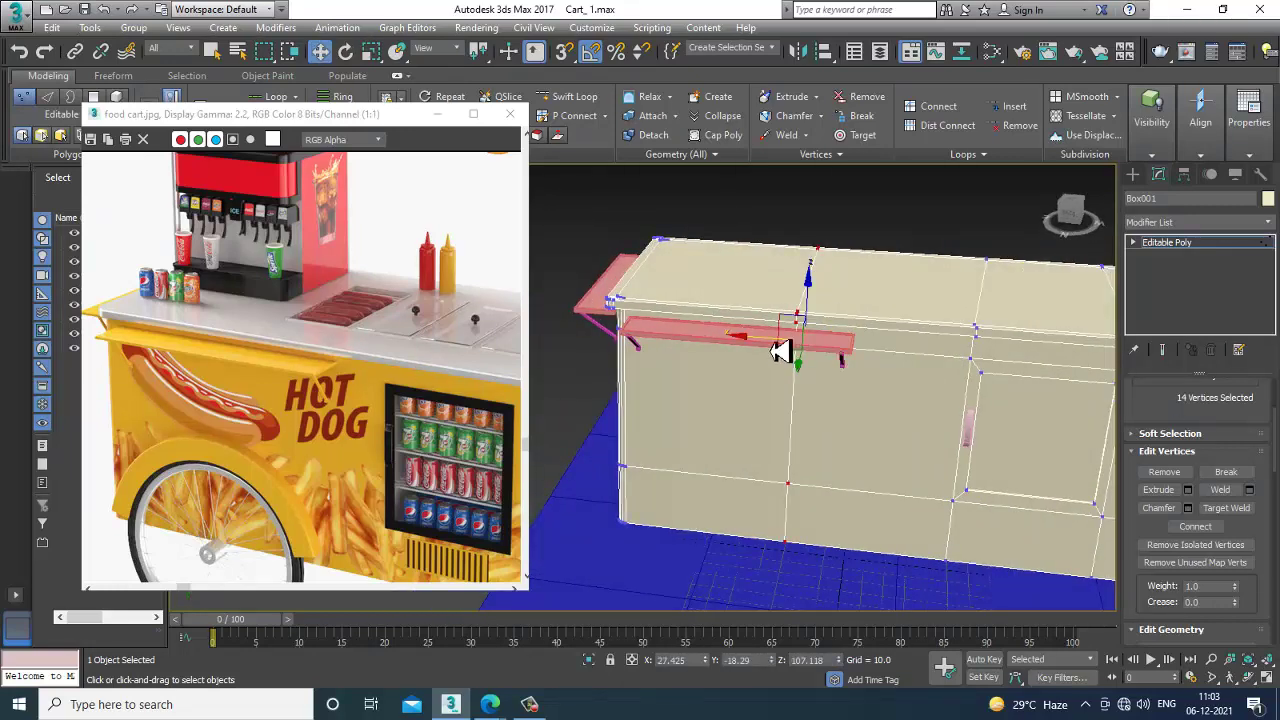
pyautogui.moveTo(788, 352); pyautogui.dragTo(797, 349)
pyautogui.keyDown('alt'); pyautogui.moveTo(797, 349); pyautogui.dragTo(959, 379, button='middle'); pyautogui.keyUp('alt')
# - Add another crosswise edge loop around the cart between the middle loop and the fridge's inner side with Swift Loop
pyautogui.click(568, 96)
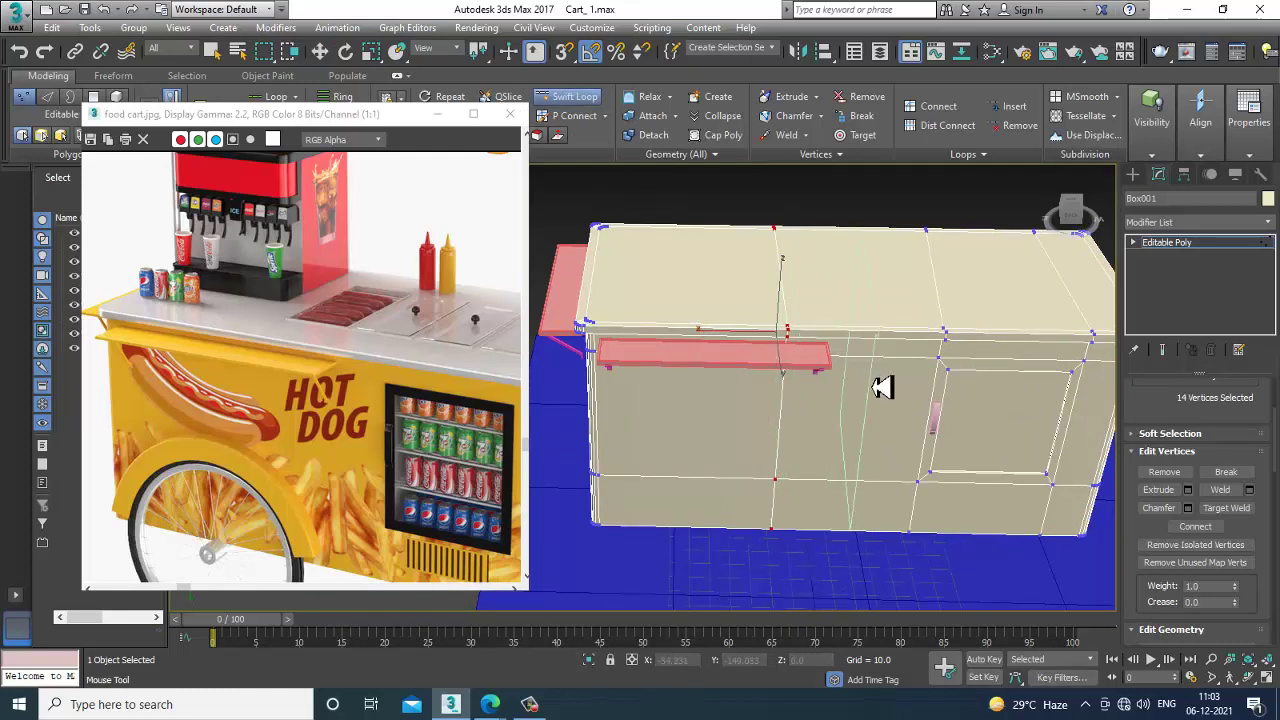
pyautogui.keyDown('alt'); pyautogui.moveTo(910, 388); pyautogui.dragTo(1133, 433, button='middle'); pyautogui.keyUp('alt')
pyautogui.rightClick(908, 384)
pyautogui.click(1134, 242)
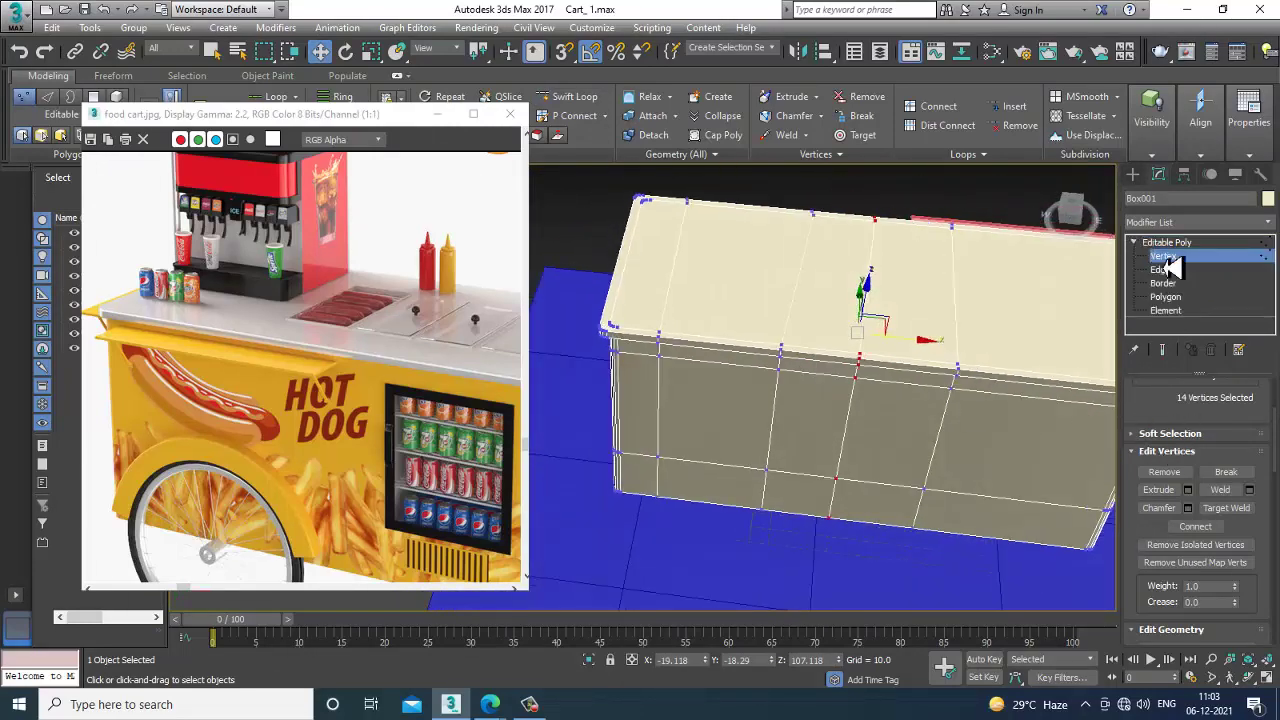
pyautogui.click(1162, 270)
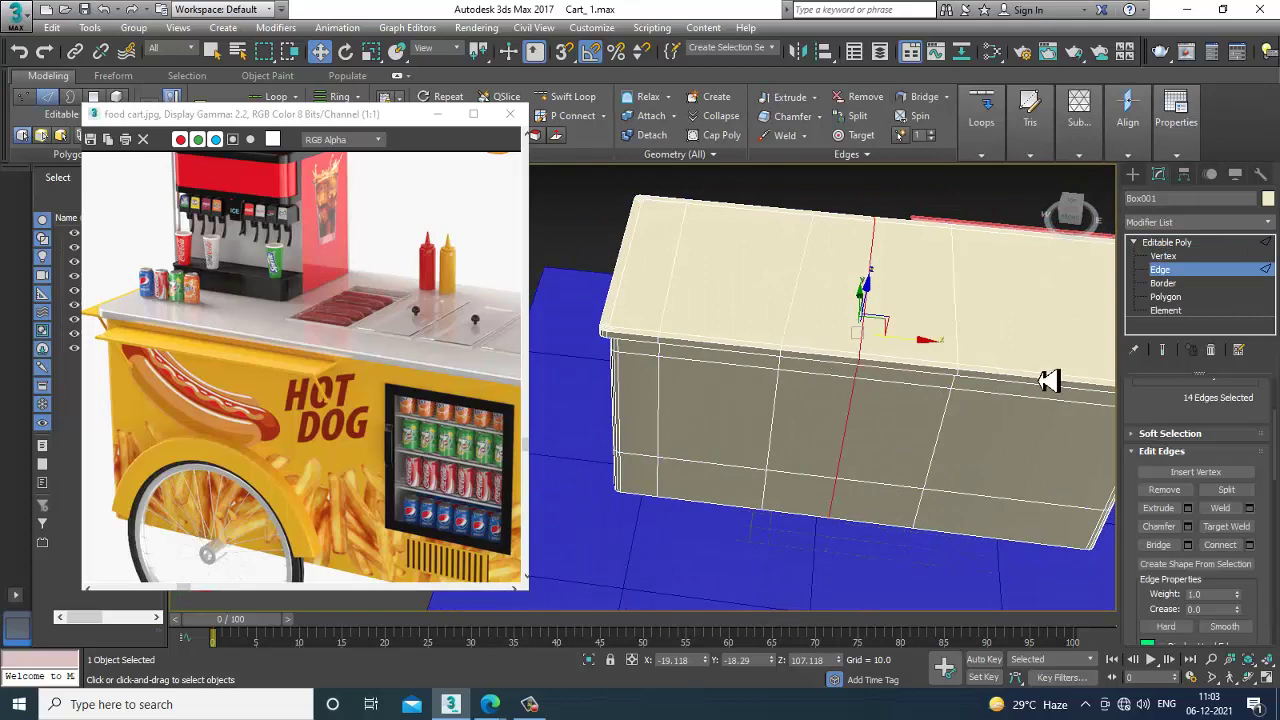
pyautogui.keyDown('alt'); pyautogui.moveTo(979, 345); pyautogui.dragTo(845, 322, button='middle'); pyautogui.keyUp('alt')
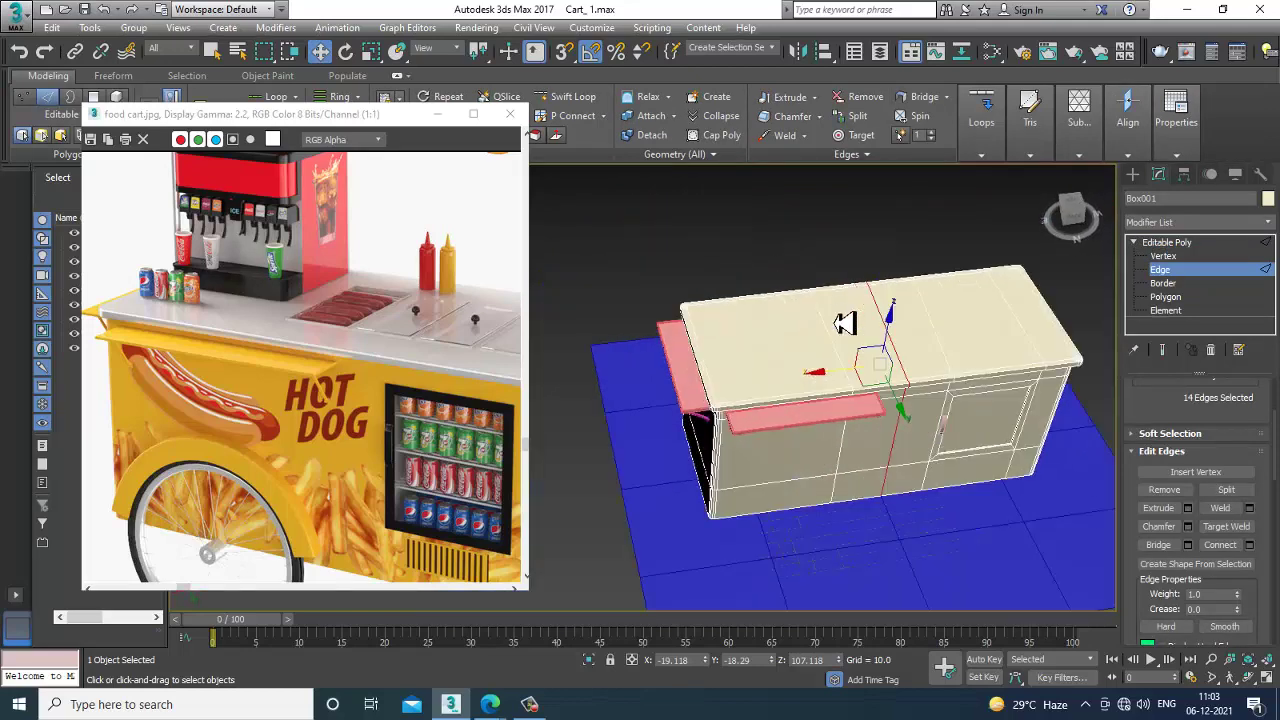
pyautogui.keyDown('alt'); pyautogui.moveTo(948, 343); pyautogui.dragTo(868, 403, button='middle'); pyautogui.keyUp('alt')
pyautogui.scroll(5, 788, 392)
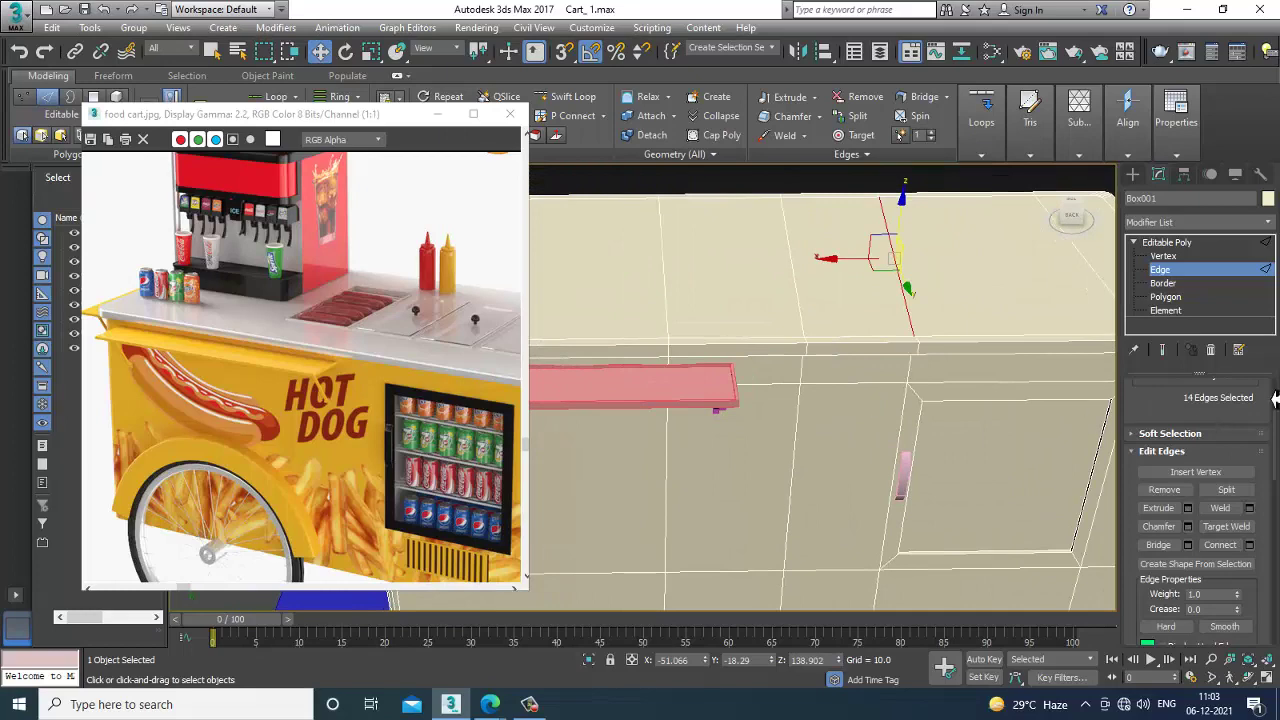
pyautogui.scroll(-4, 890, 338)
pyautogui.keyDown('alt'); pyautogui.moveTo(837, 266); pyautogui.dragTo(966, 466, button='middle'); pyautogui.keyUp('alt')
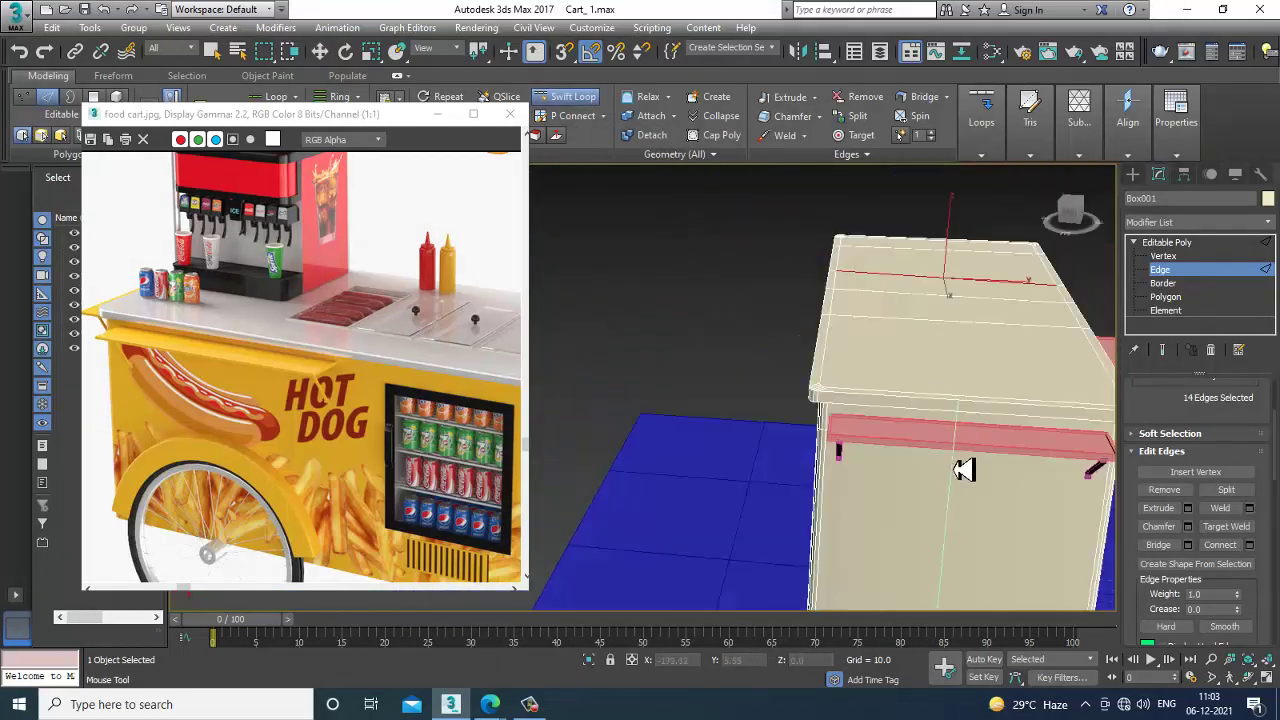
pyautogui.press('w')
pyautogui.scroll(-2, 928, 421)
# - Connect the cart's widthwise edges with 1 segment and move the resulting lengthwise loop along Y towards the back side
pyautogui.moveTo(918, 421); pyautogui.dragTo(868, 380, button='middle')
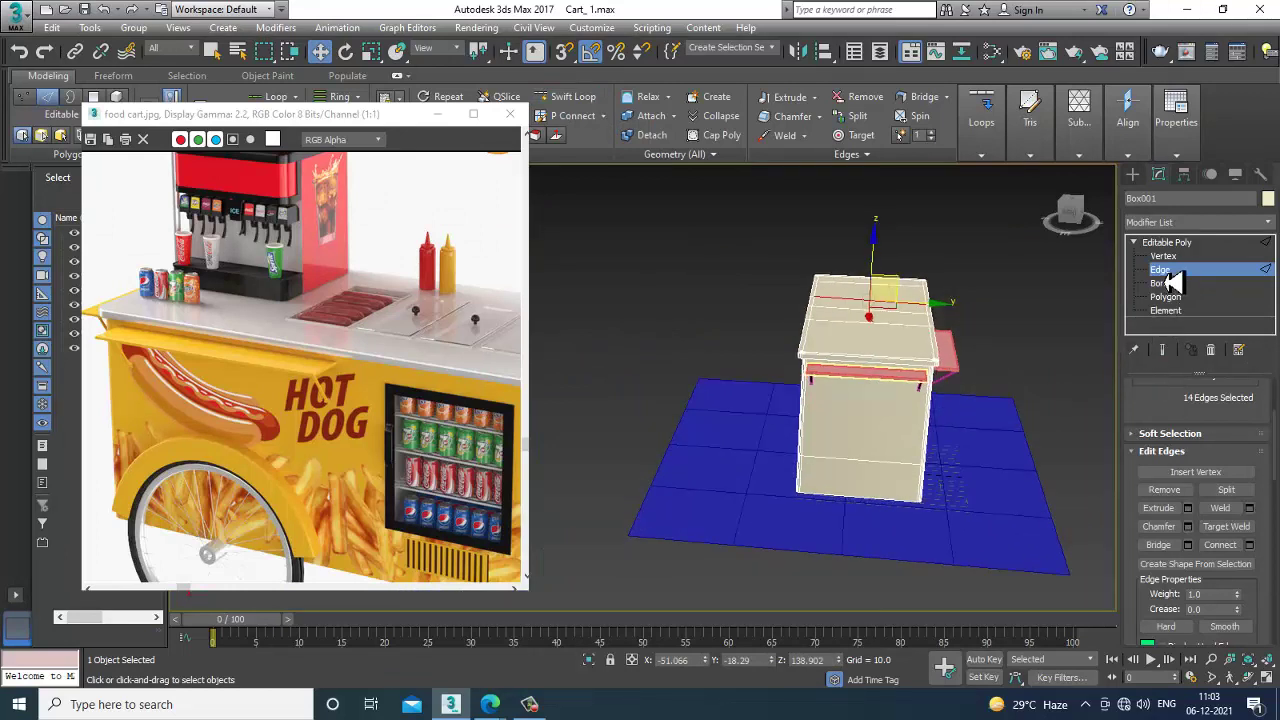
pyautogui.click(1216, 541)
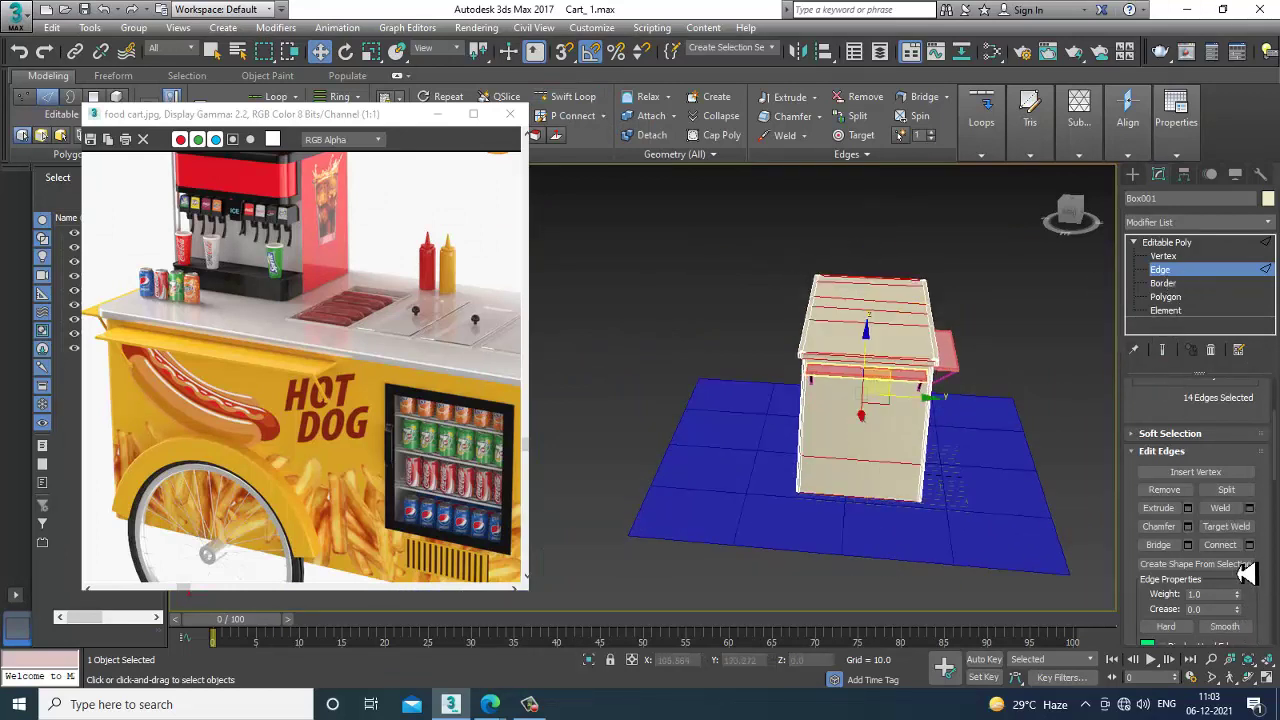
pyautogui.click(1249, 545)
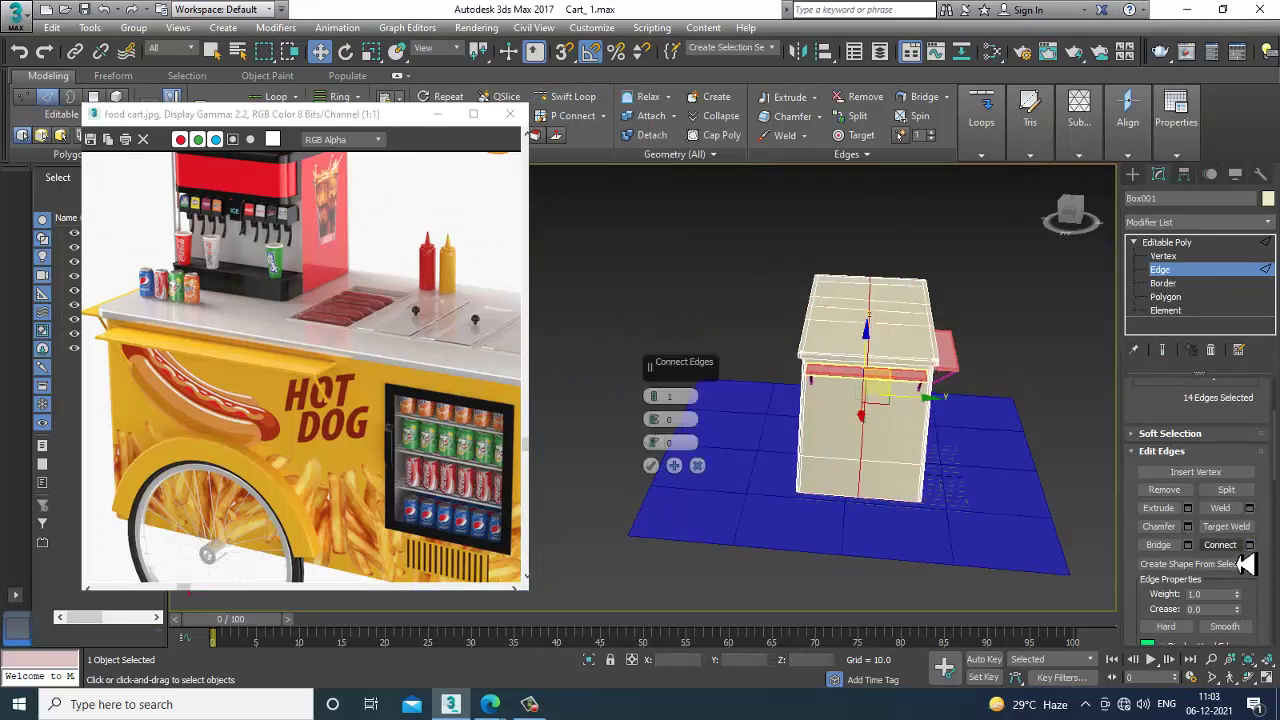
pyautogui.click(651, 466)
pyautogui.scroll(3, 820, 410)
pyautogui.moveTo(980, 325); pyautogui.dragTo(911, 329)
pyautogui.keyDown('alt'); pyautogui.moveTo(1018, 334); pyautogui.dragTo(1034, 379, button='middle'); pyautogui.keyUp('alt')
pyautogui.scroll(-5, 963, 264)
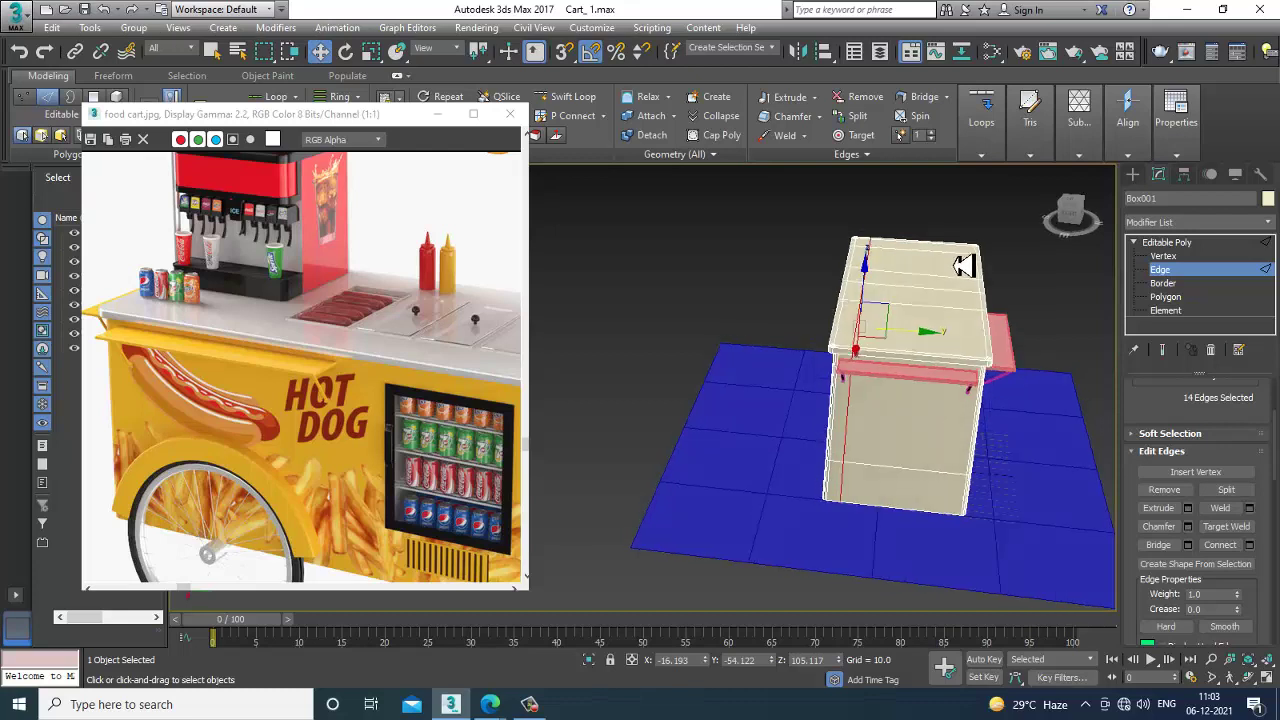
# - Connect the widthwise edges between the lengthwise loop and the front side with 1 segment and reposition the new loop along Y
pyautogui.keyDown('alt'); pyautogui.moveTo(963, 290); pyautogui.dragTo(959, 283, button='middle'); pyautogui.keyUp('alt')
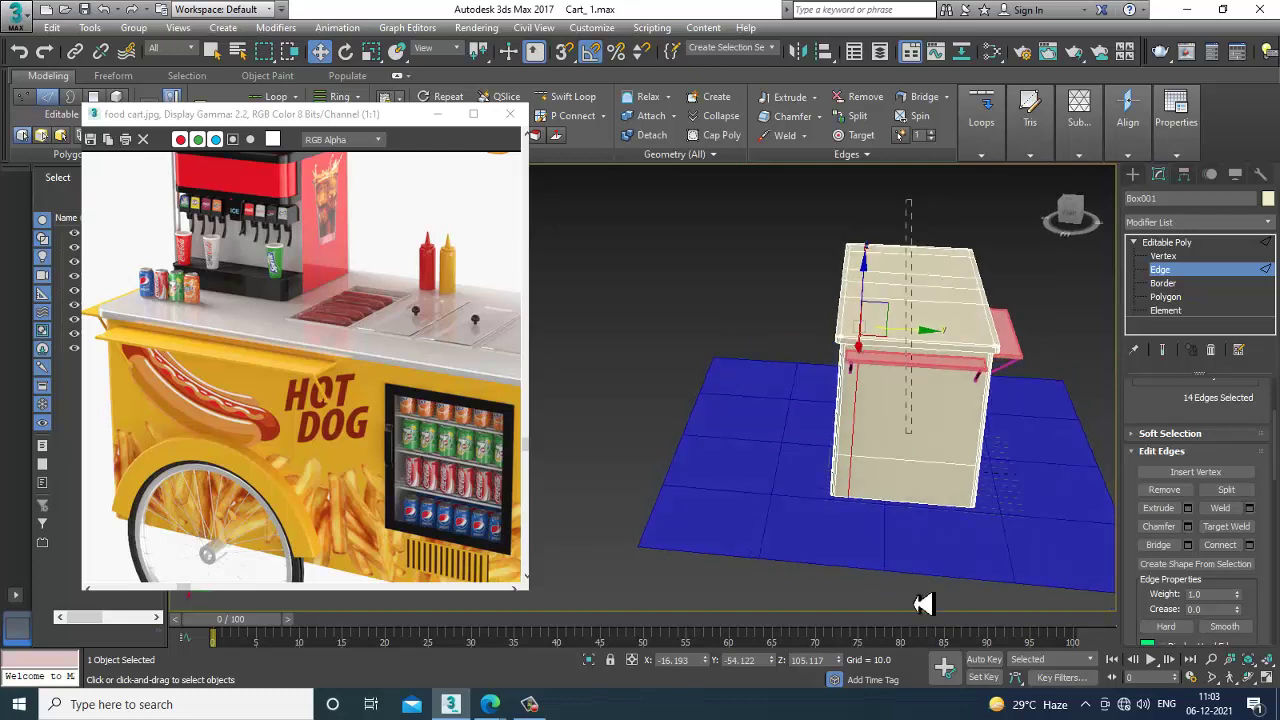
pyautogui.click(922, 461)
pyautogui.hotkey('alt', 'r')
pyautogui.click(1248, 545)
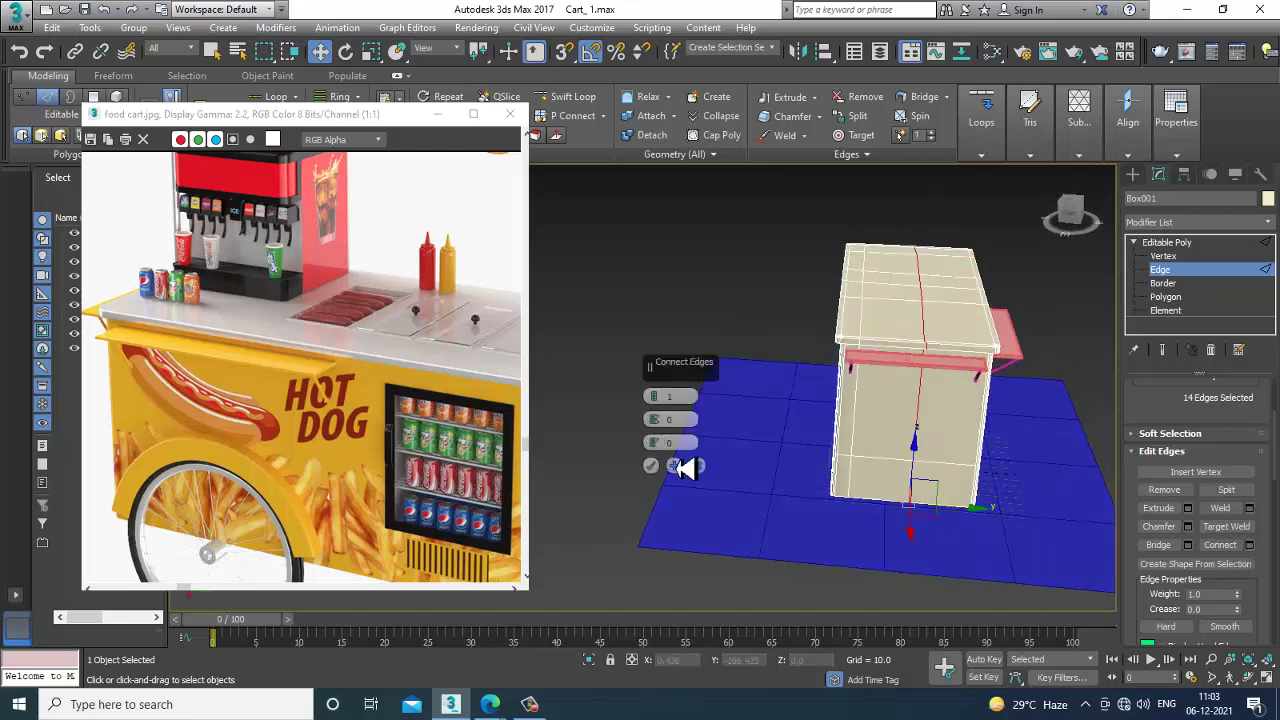
pyautogui.click(652, 441)
pyautogui.moveTo(997, 347); pyautogui.dragTo(941, 338)
pyautogui.doubleClick(859, 332)
pyautogui.keyDown('alt'); pyautogui.moveTo(1051, 425); pyautogui.dragTo(871, 433, button='middle'); pyautogui.keyUp('alt')
pyautogui.scroll(3, 886, 369)
pyautogui.moveTo(915, 429); pyautogui.dragTo(997, 486)
pyautogui.keyDown('alt'); pyautogui.moveTo(997, 486); pyautogui.dragTo(849, 416, button='middle'); pyautogui.keyUp('alt')
# - Leave edge editing, select all objects in the scene and set their object color to the custom light grey
pyautogui.hotkey('ctrl', 'a')
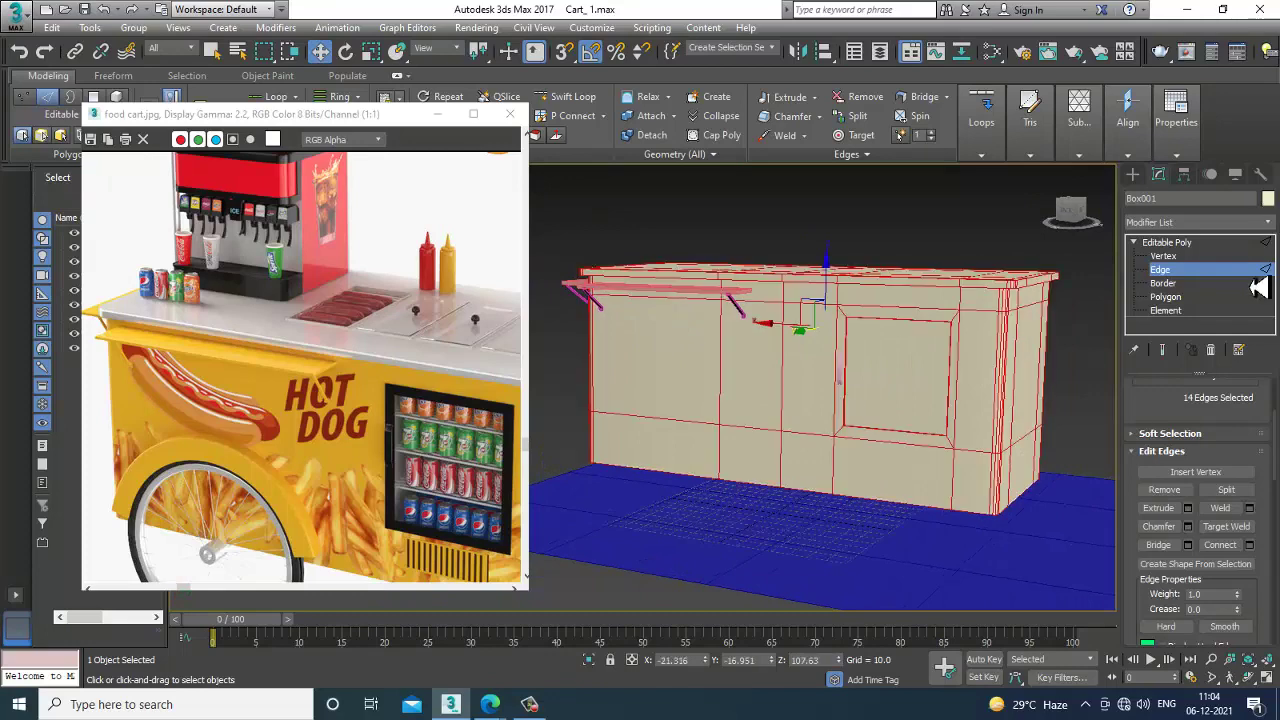
pyautogui.click(1190, 246)
pyautogui.hotkey('ctrl', 'a')
pyautogui.click(1268, 198)
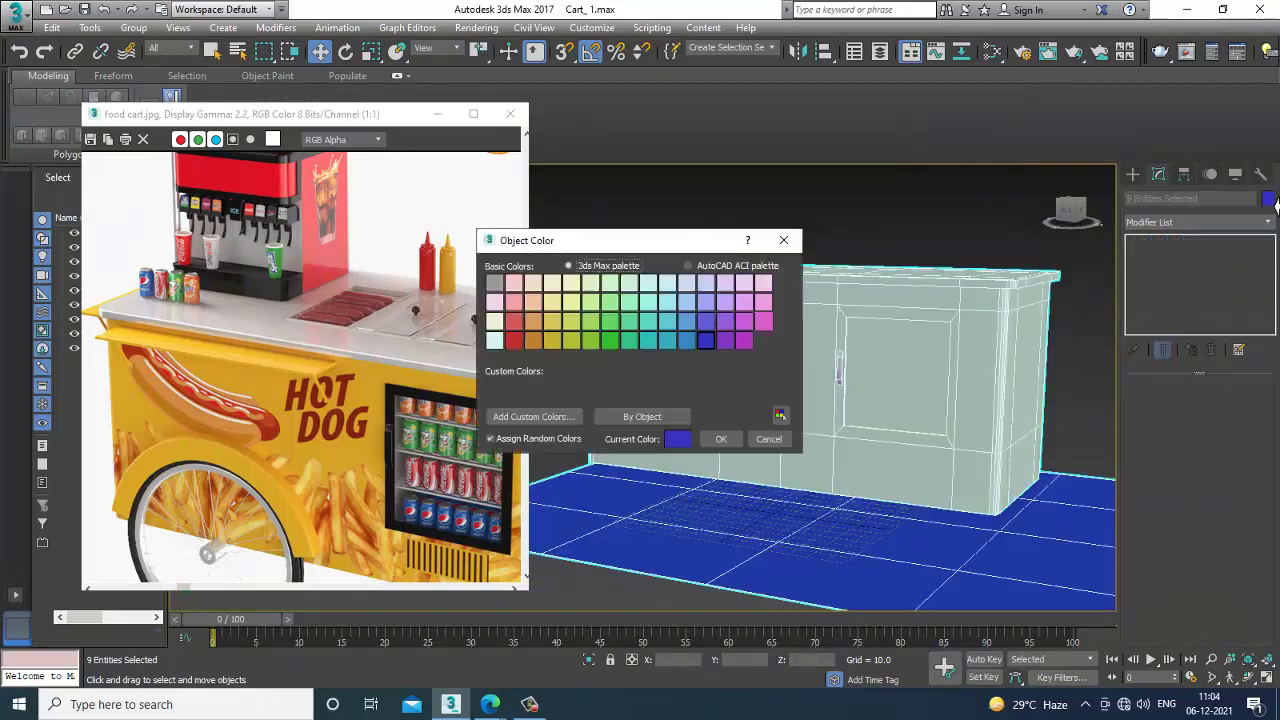
pyautogui.click(745, 390)
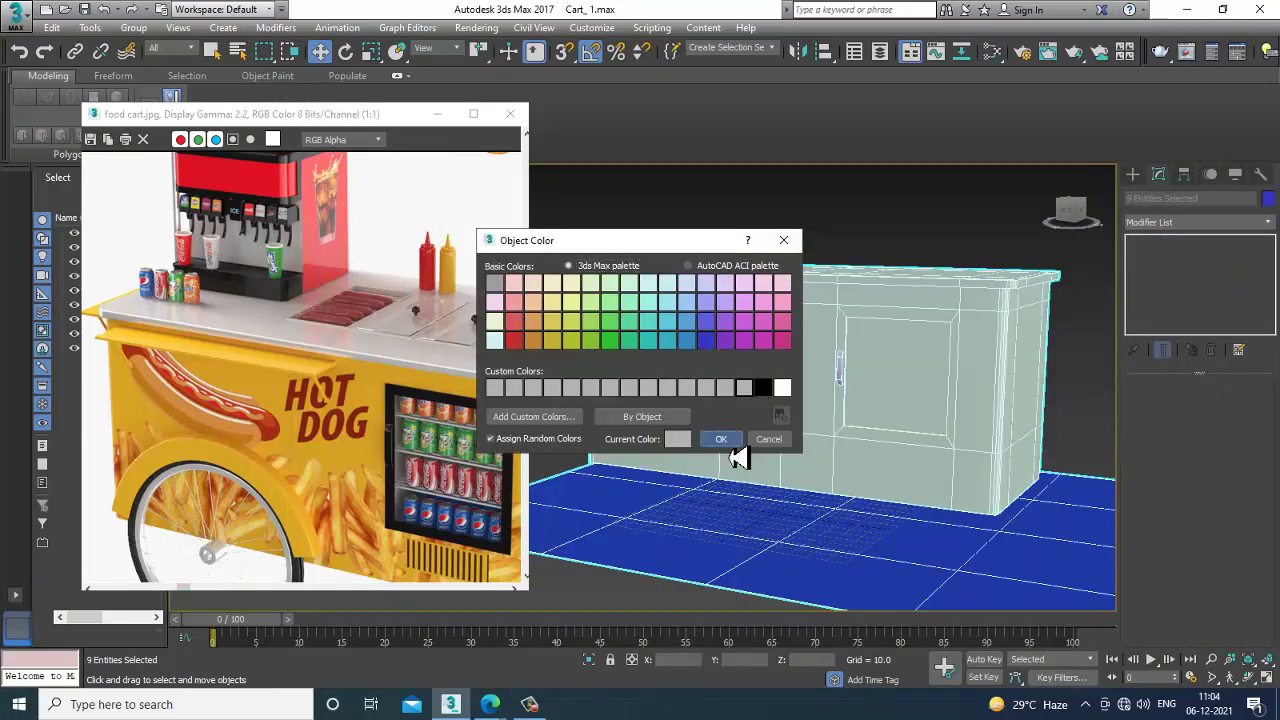
pyautogui.click(729, 442)
# - Select the cart body and examine it against the whole food cart in the reference image
pyautogui.click(854, 256)
pyautogui.keyDown('alt'); pyautogui.moveTo(850, 280); pyautogui.dragTo(815, 377, button='middle'); pyautogui.keyUp('alt')
pyautogui.click(824, 380)
pyautogui.moveTo(920, 477)
pyautogui.keyDown('alt'); pyautogui.mouseDown(button='middle')
pyautogui.moveTo(894, 420)
pyautogui.moveTo(963, 417)
pyautogui.moveTo(880, 417)
pyautogui.moveTo(934, 429)
pyautogui.moveTo(821, 440)
pyautogui.moveTo(950, 433)
pyautogui.moveTo(820, 443)
pyautogui.moveTo(812, 430)
pyautogui.mouseUp(button='middle'); pyautogui.keyUp('alt')
pyautogui.scroll(1, 325, 338)
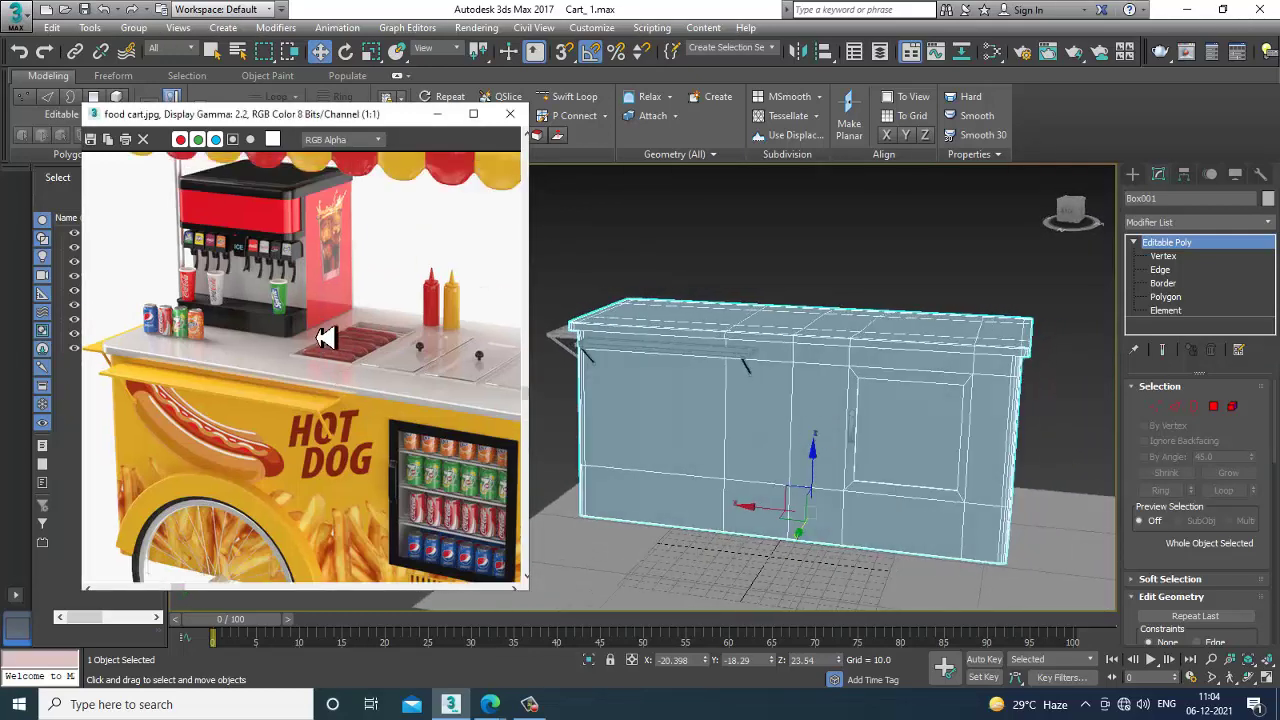
pyautogui.scroll(-1, 325, 338)
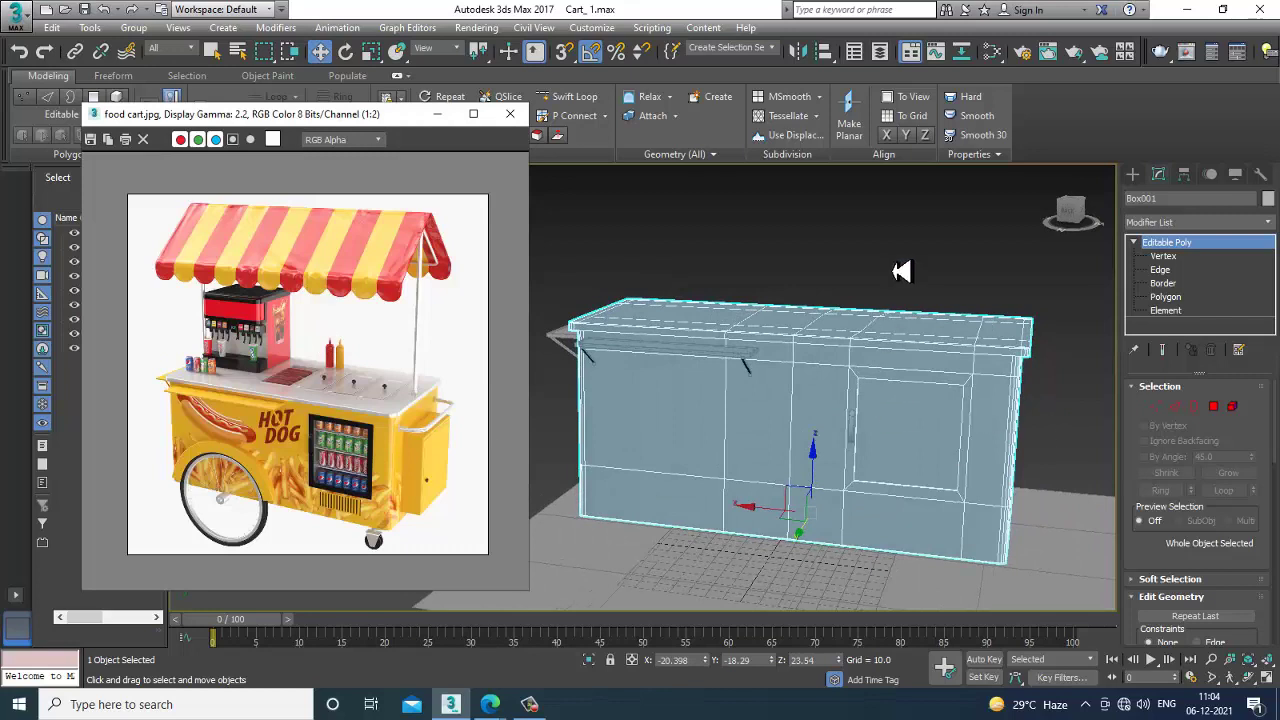